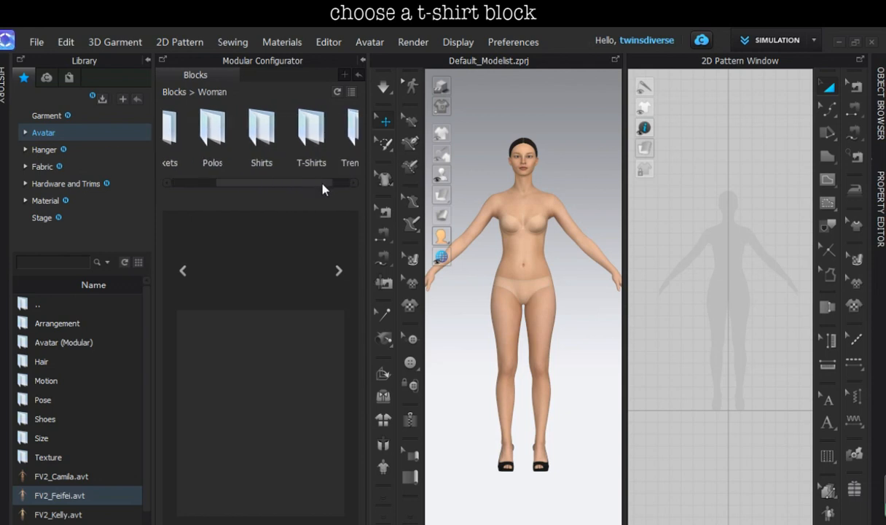
Load the women's Dropped T-shirt block with a round-neck body and short sleeves onto the avatar.
{"action": "double_click", "coordinate": [294, 161]}
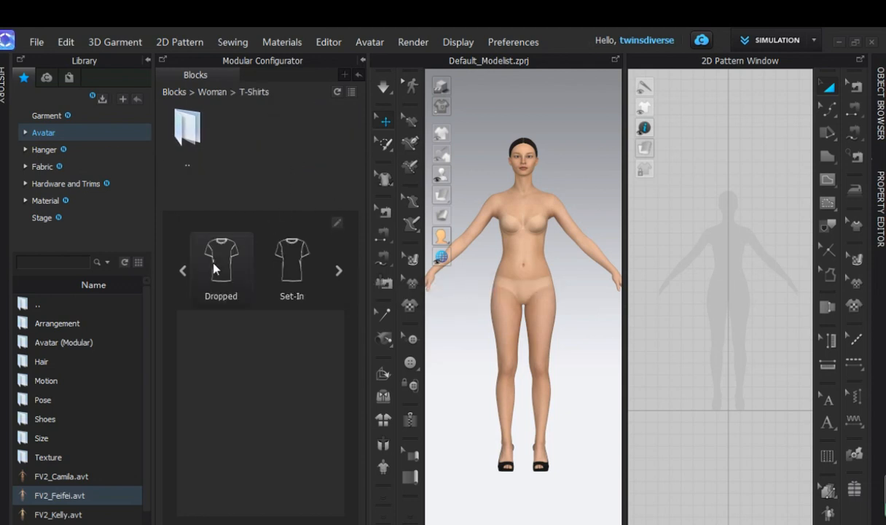
{"action": "left_click", "coordinate": [217, 267]}
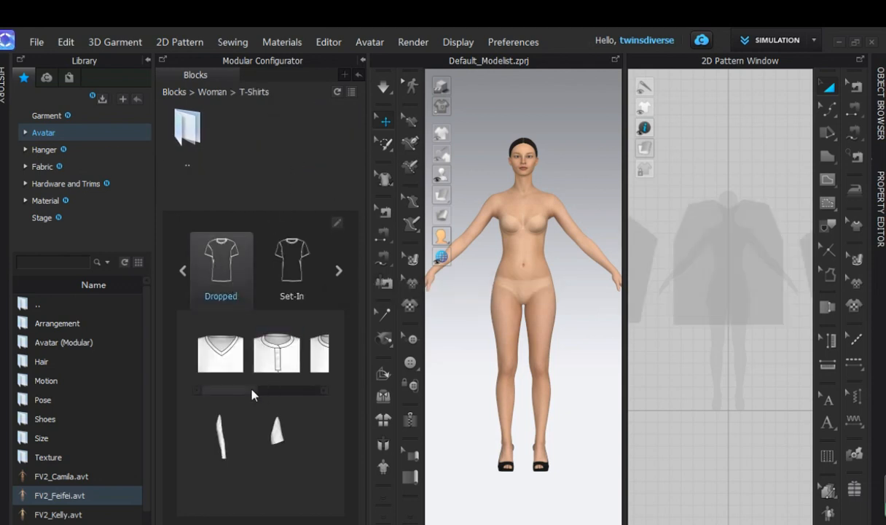
{"action": "left_click_drag", "start_coordinate": [253, 395], "coordinate": [302, 393]}
{"action": "left_click", "coordinate": [282, 369]}
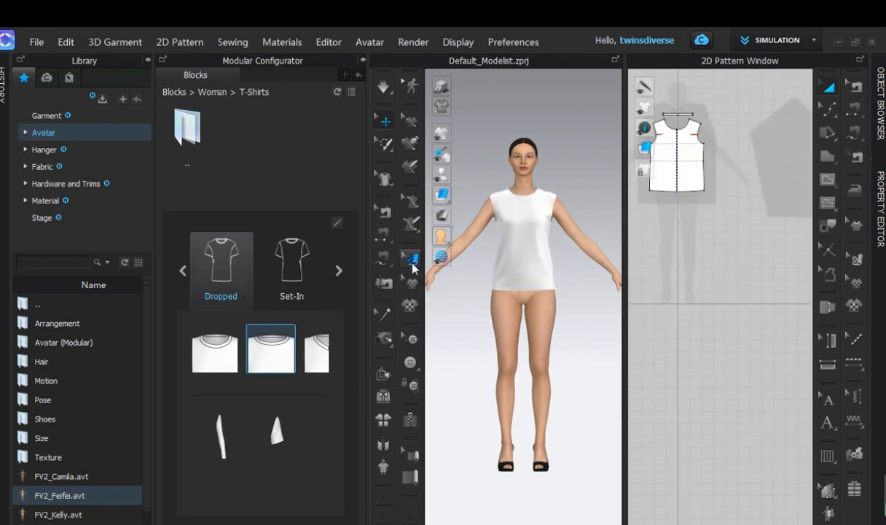
{"action": "left_click", "coordinate": [278, 433]}
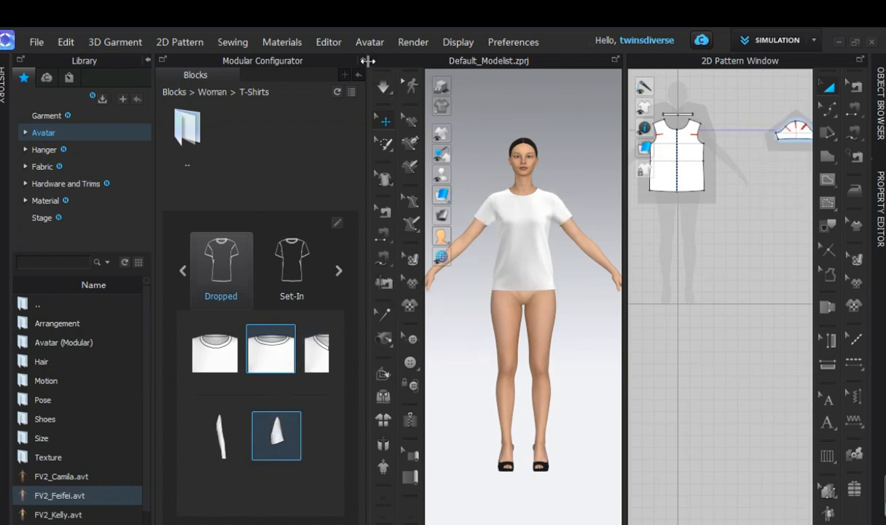
Collapse the Modular Configurator and Library to enlarge the 3D and 2D pattern workspaces.
{"action": "left_click", "coordinate": [345, 56]}
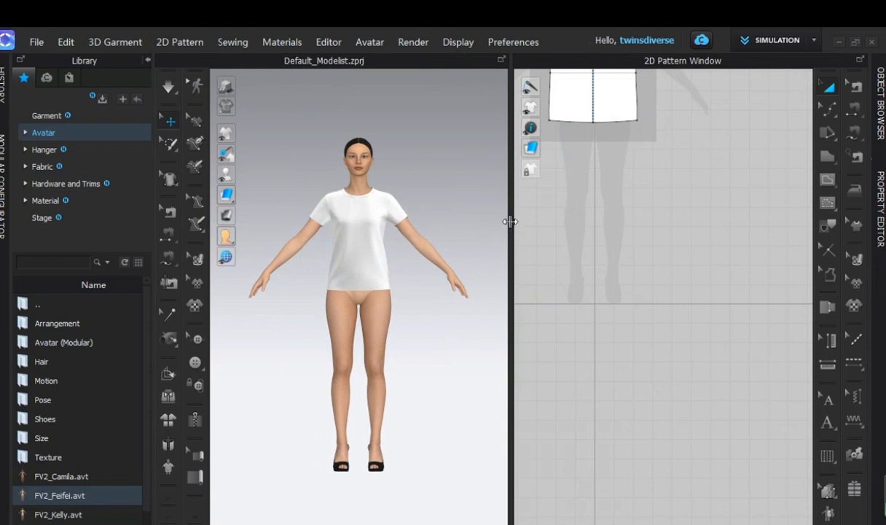
{"action": "scroll", "coordinate": [603, 324], "scroll_direction": "down", "scroll_amount": 5}
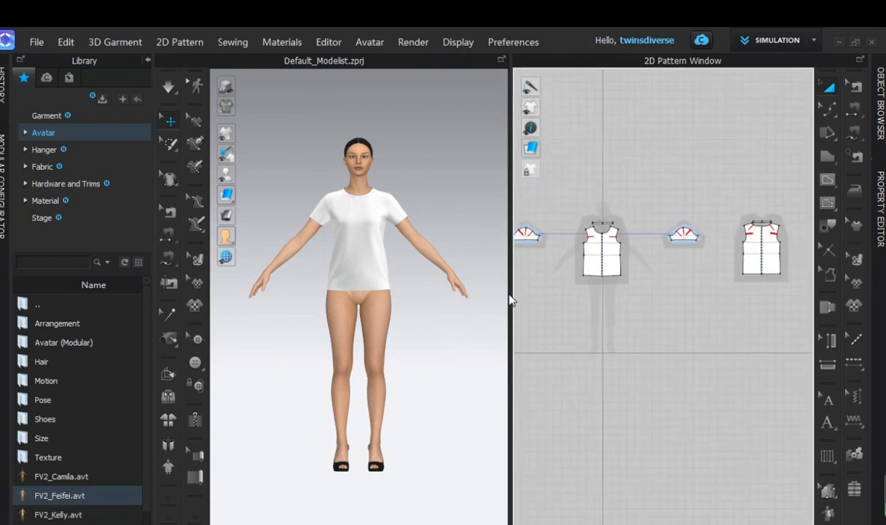
{"action": "left_click", "coordinate": [148, 60]}
{"action": "scroll", "coordinate": [530, 301], "scroll_direction": "down", "scroll_amount": 3}
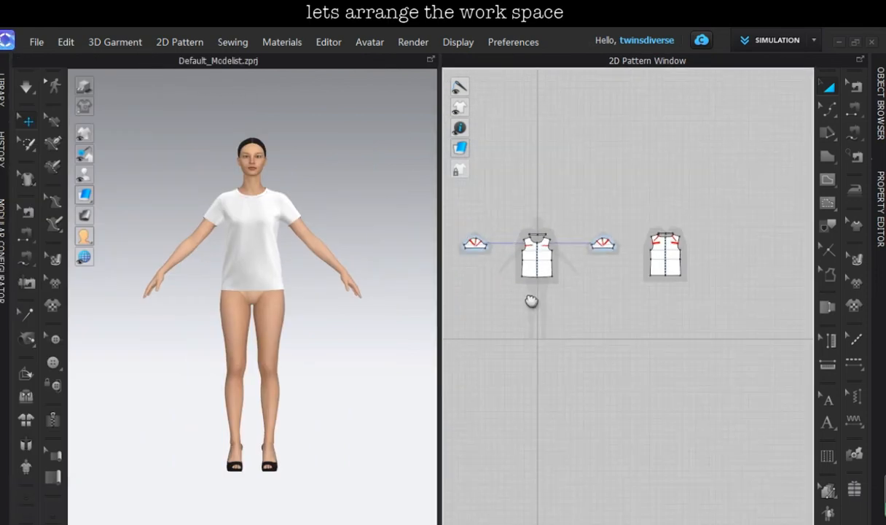
Arrange the 2D patterns compactly, moving one sleeve closer to the front, the back panel beside the other sleeve, and the back neckband above it.
{"action": "left_click_drag", "start_coordinate": [647, 268], "coordinate": [624, 270]}
{"action": "left_click", "coordinate": [512, 270]}
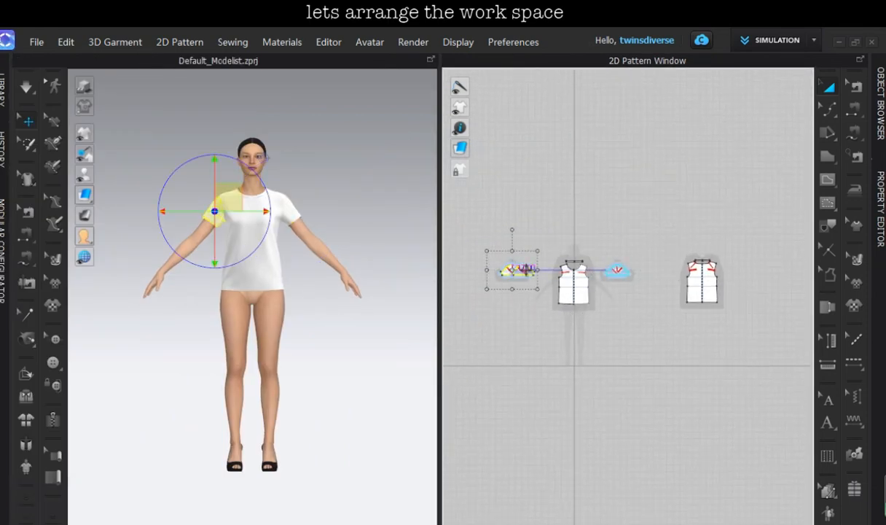
{"action": "left_click_drag", "start_coordinate": [512, 270], "coordinate": [535, 270]}
{"action": "left_click", "coordinate": [643, 315]}
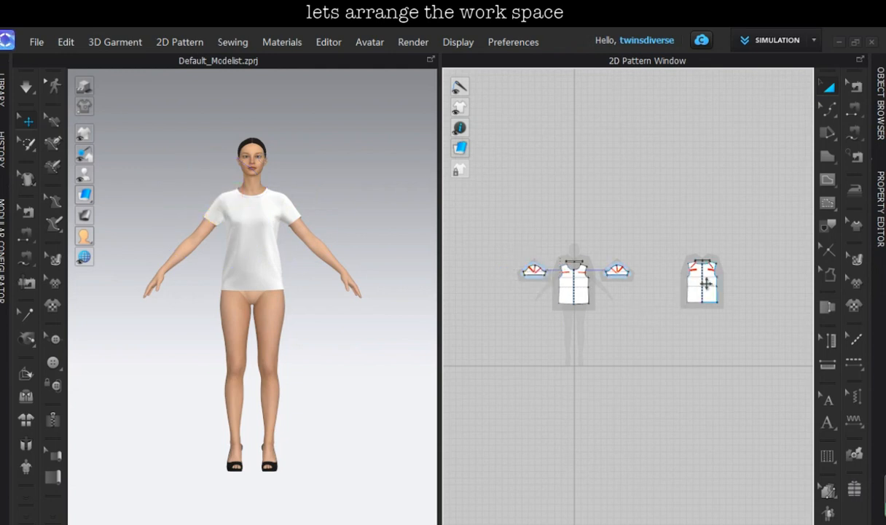
{"action": "left_click_drag", "start_coordinate": [702, 284], "coordinate": [656, 288]}
{"action": "scroll", "coordinate": [708, 281], "scroll_direction": "up", "scroll_amount": 3}
{"action": "left_click_drag", "start_coordinate": [692, 234], "coordinate": [596, 235]}
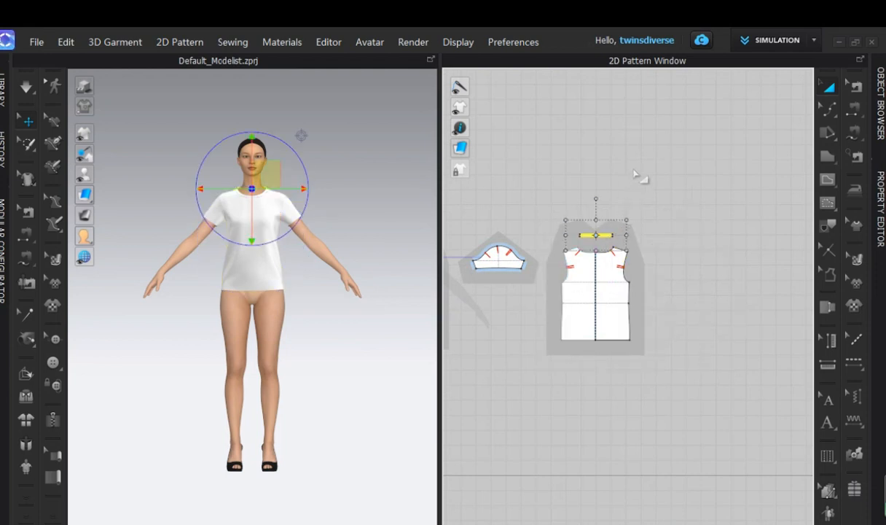
{"action": "left_click", "coordinate": [633, 176]}
Change the back panel's shoulder line length to 20 cm, with the direction set to End.
{"action": "scroll", "coordinate": [613, 251], "scroll_direction": "up", "scroll_amount": 4}
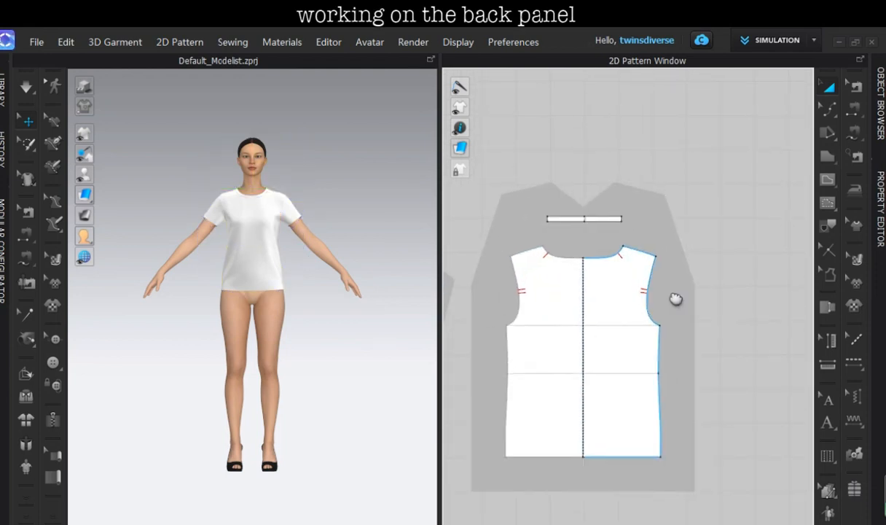
{"action": "middle_click_drag", "start_coordinate": [677, 299], "coordinate": [719, 291]}
{"action": "left_click", "coordinate": [831, 110]}
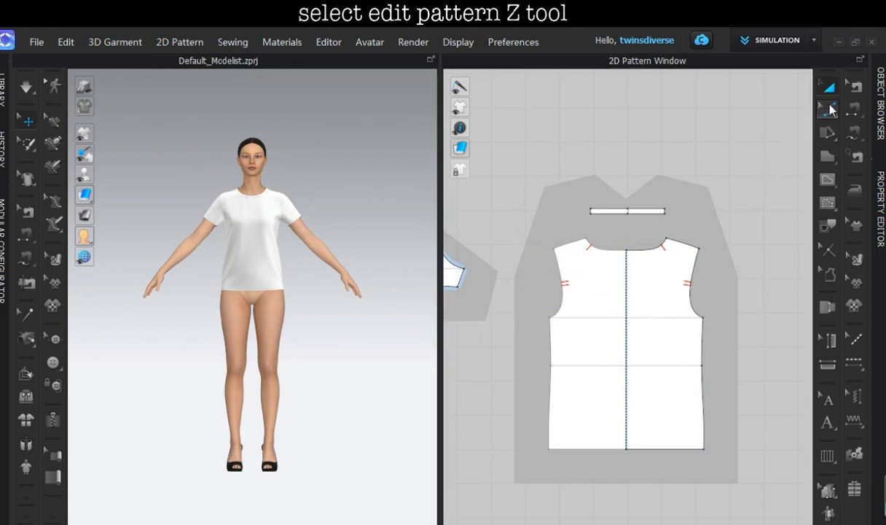
{"action": "left_click_drag", "start_coordinate": [831, 109], "coordinate": [751, 184]}
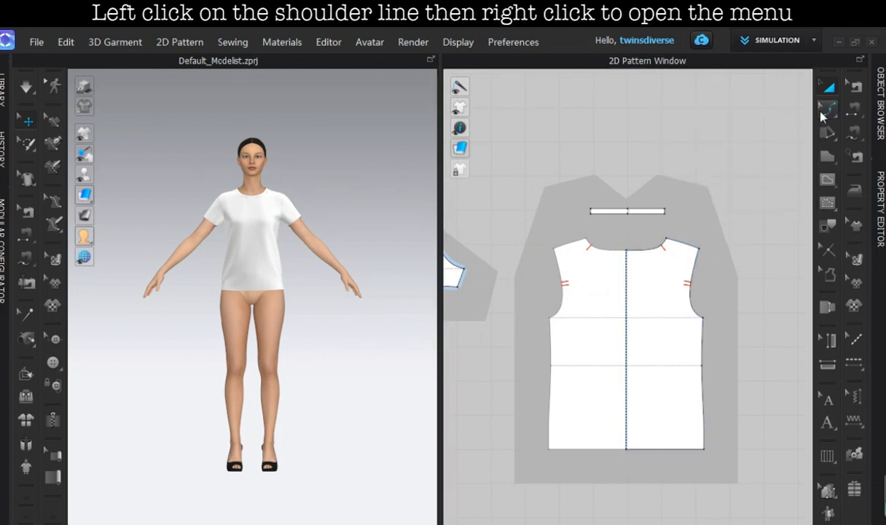
{"action": "left_click_drag", "start_coordinate": [827, 109], "coordinate": [792, 113]}
{"action": "left_click", "coordinate": [693, 248]}
{"action": "right_click", "coordinate": [691, 249]}
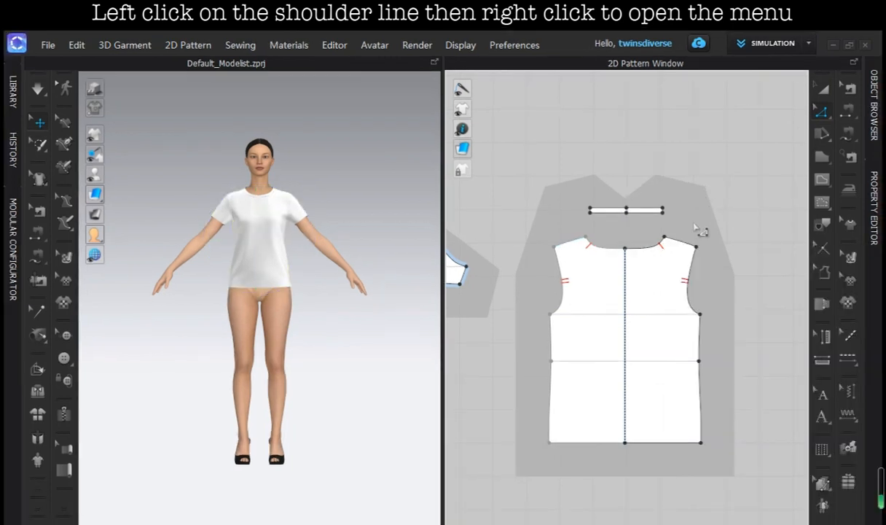
{"action": "left_click", "coordinate": [690, 247]}
{"action": "right_click", "coordinate": [690, 247]}
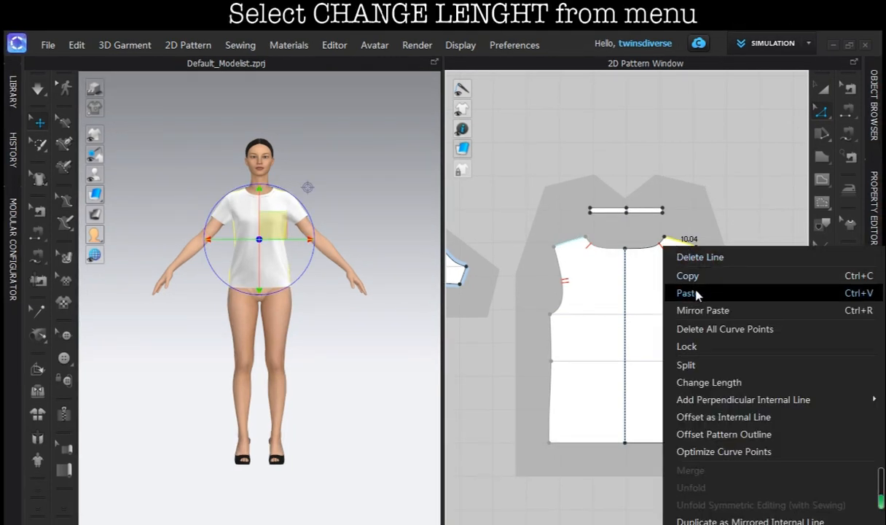
{"action": "left_click", "coordinate": [704, 384]}
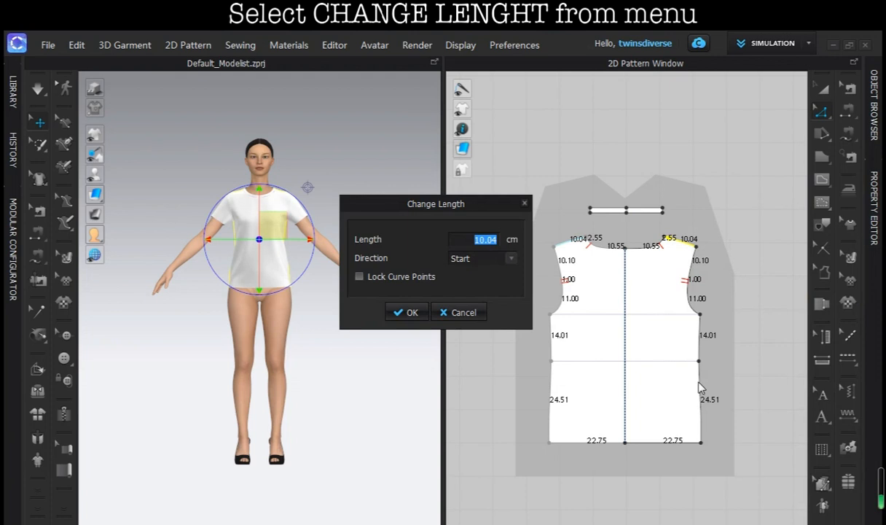
{"action": "type", "text": "20"}
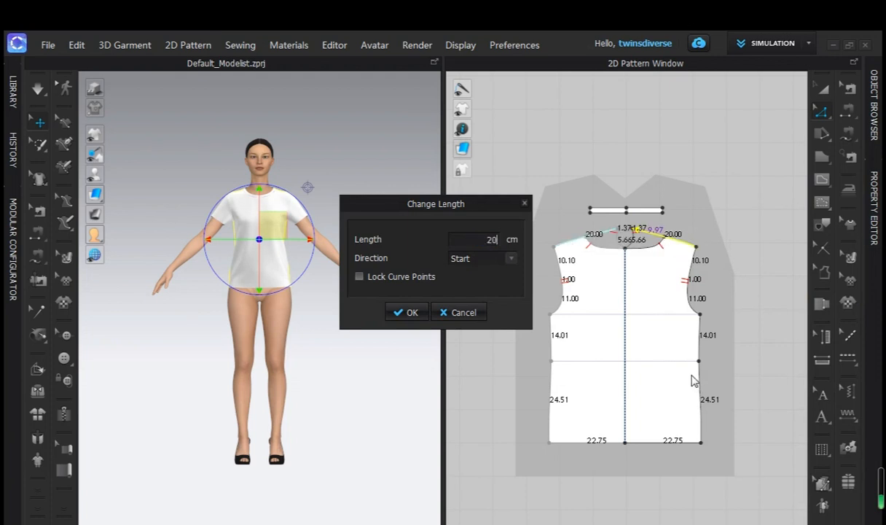
{"action": "left_click", "coordinate": [511, 262]}
{"action": "left_click", "coordinate": [488, 294]}
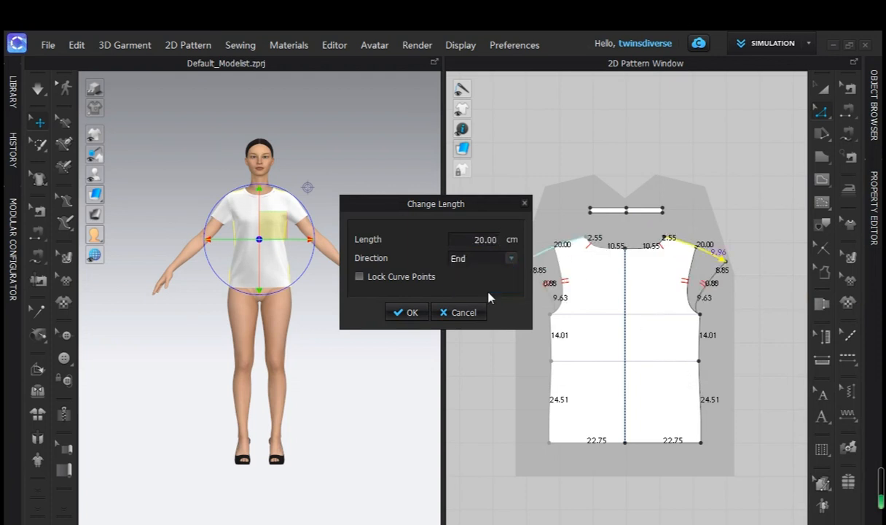
{"action": "left_click", "coordinate": [408, 312]}
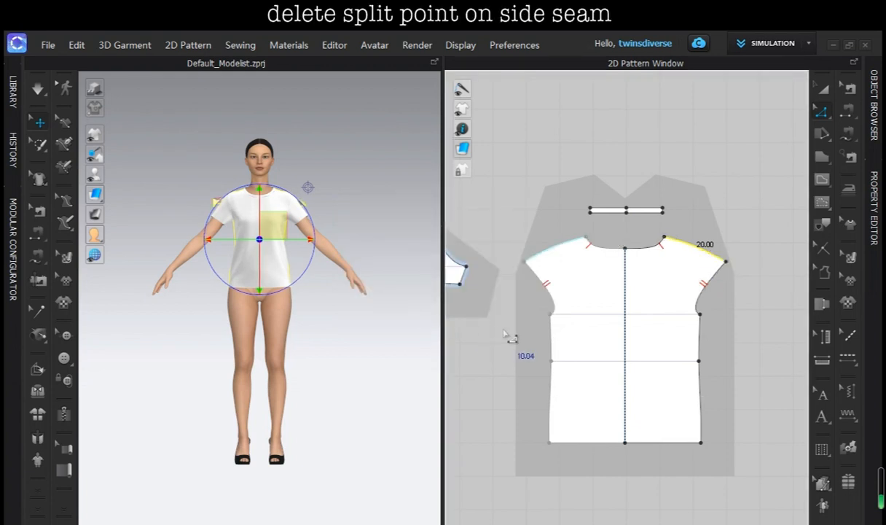
Delete the waist-level point on the back panel's side seam and move the seam straight outward 10 cm.
{"action": "right_click", "coordinate": [699, 361]}
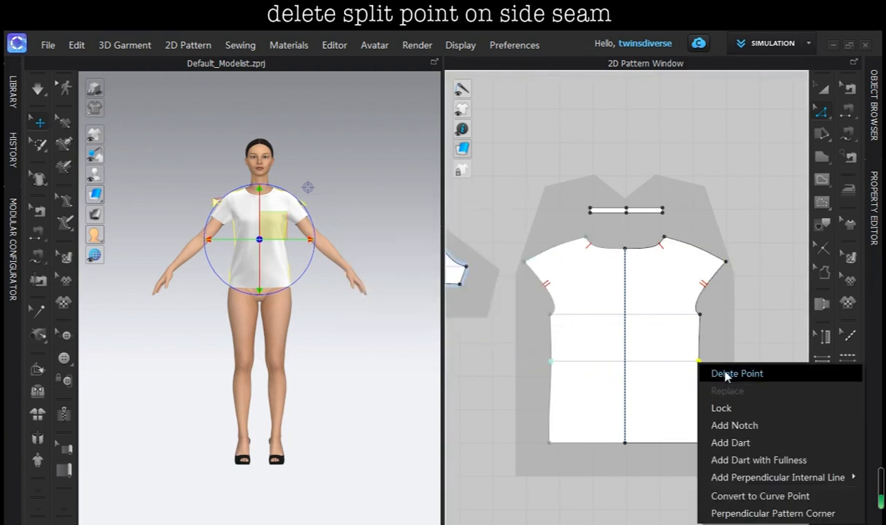
{"action": "left_click", "coordinate": [725, 373]}
{"action": "middle_click_drag", "start_coordinate": [728, 371], "coordinate": [682, 278]}
{"action": "scroll", "coordinate": [643, 272], "scroll_direction": "down", "scroll_amount": 1}
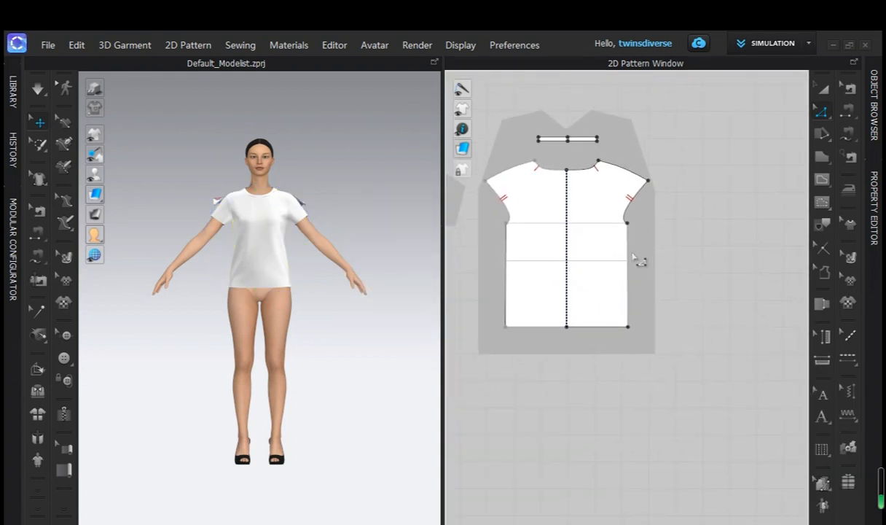
{"action": "left_click", "coordinate": [632, 268]}
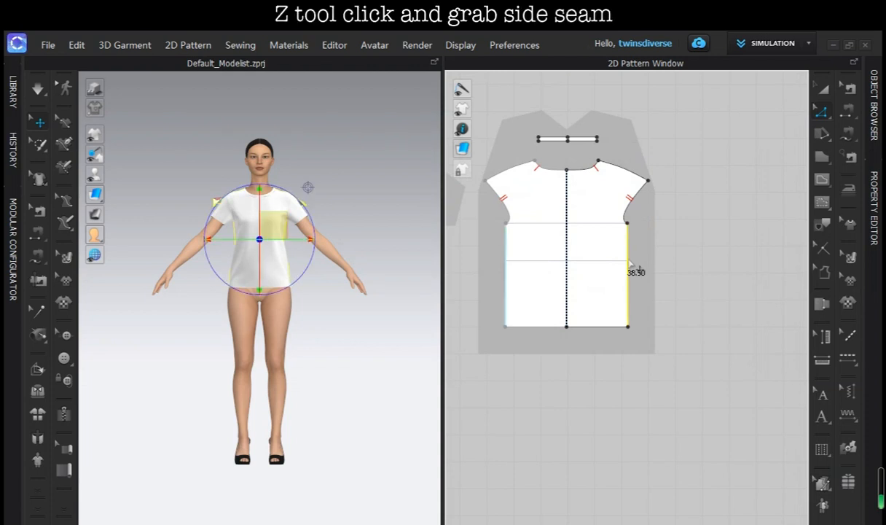
{"action": "left_click_drag", "start_coordinate": [630, 264], "coordinate": [641, 264], "text": "shift"}
{"action": "right_click", "coordinate": [642, 264]}
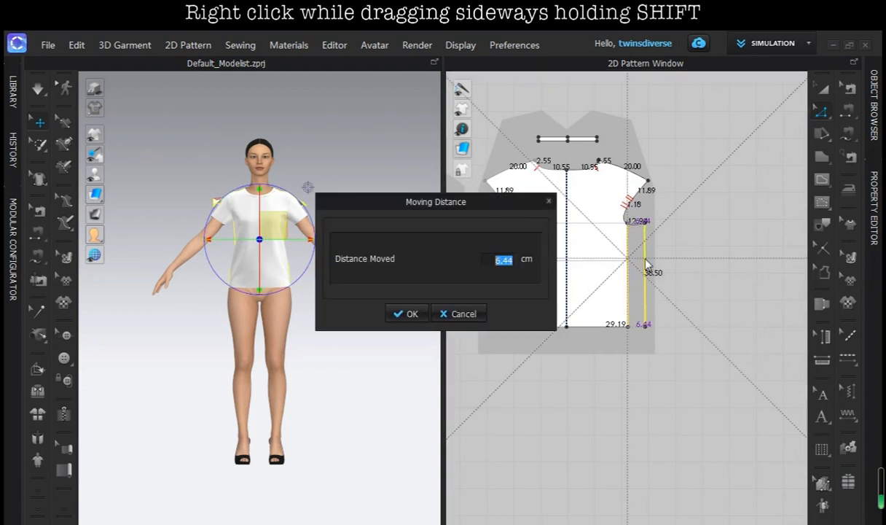
{"action": "type", "text": "10"}
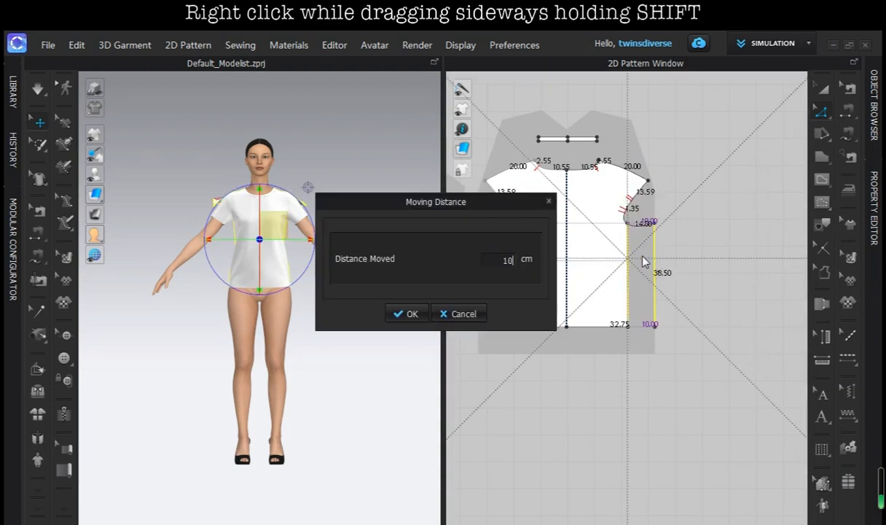
{"action": "left_click", "coordinate": [406, 314]}
Change the back panel's side seam length to 36 cm, with the direction set to Start.
{"action": "right_click", "coordinate": [655, 254]}
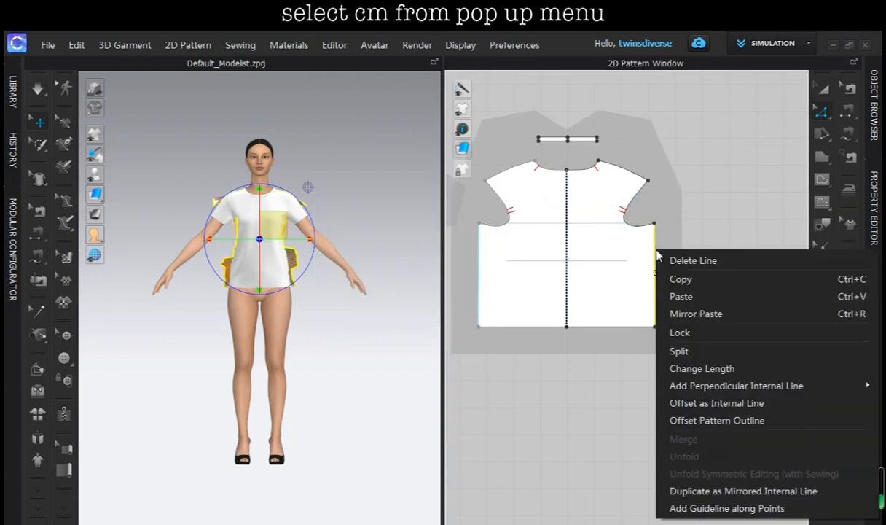
{"action": "left_click", "coordinate": [702, 367]}
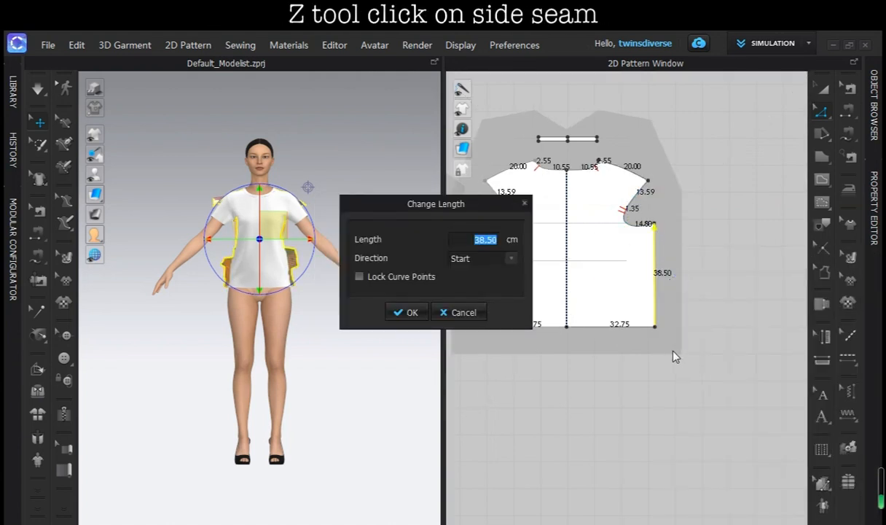
{"action": "type", "text": "36"}
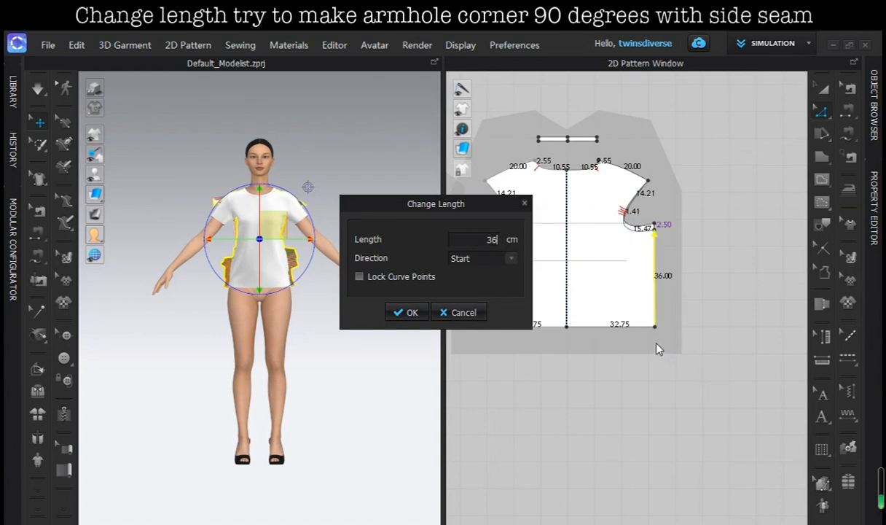
{"action": "left_click", "coordinate": [408, 312]}
Reshape the back armhole with Edit Curvature, flattening its underarm section into the side seam and pulling the inner curve outward.
{"action": "scroll", "coordinate": [645, 248], "scroll_direction": "up", "scroll_amount": 5}
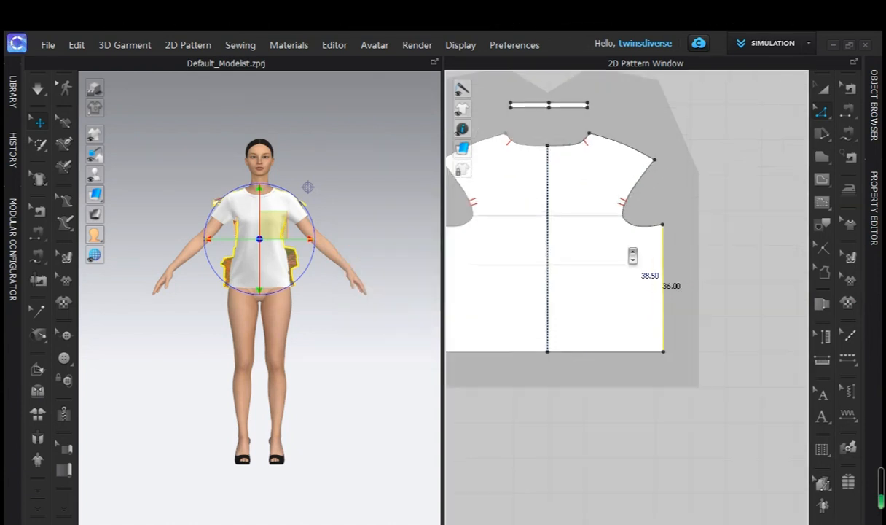
{"action": "middle_click_drag", "start_coordinate": [656, 248], "coordinate": [651, 276]}
{"action": "left_click", "coordinate": [818, 116]}
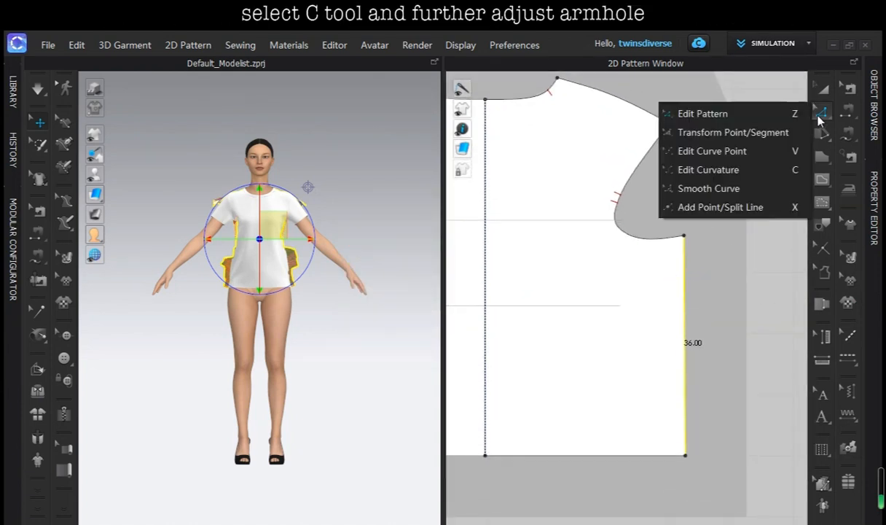
{"action": "left_click", "coordinate": [729, 169]}
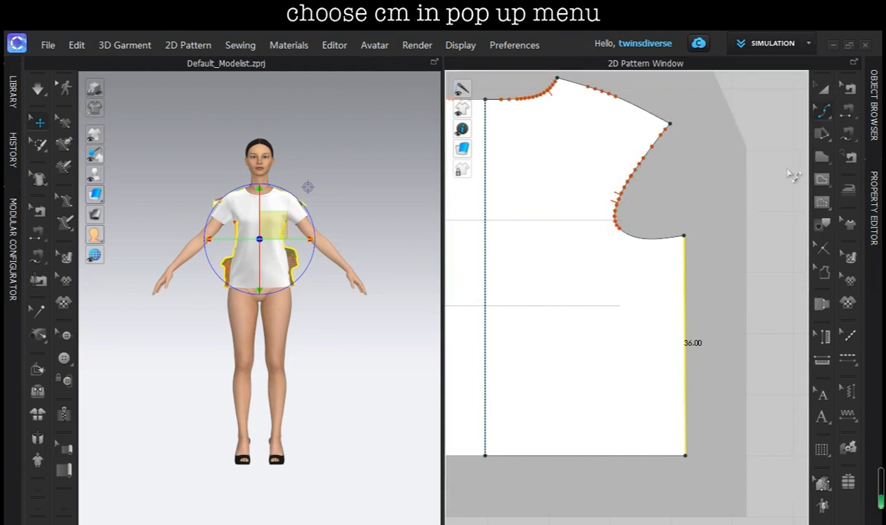
{"action": "left_click", "coordinate": [818, 115]}
{"action": "left_click", "coordinate": [797, 173]}
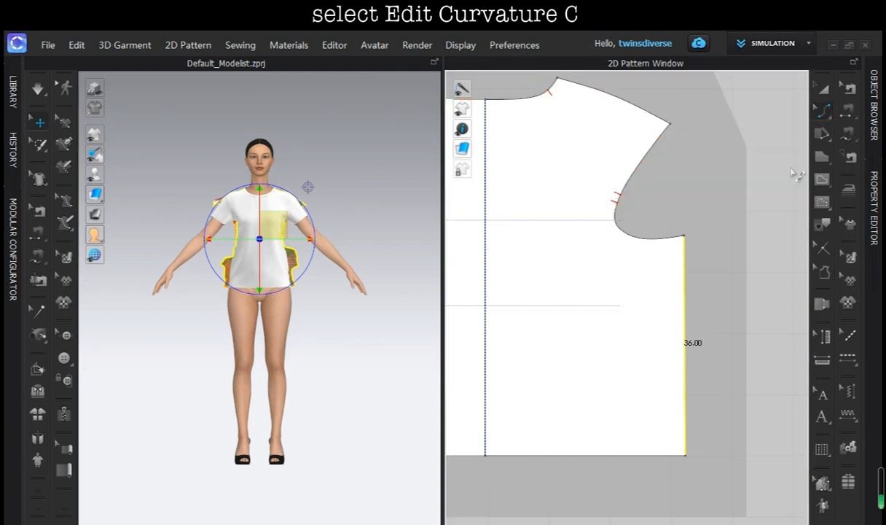
{"action": "left_click", "coordinate": [643, 243]}
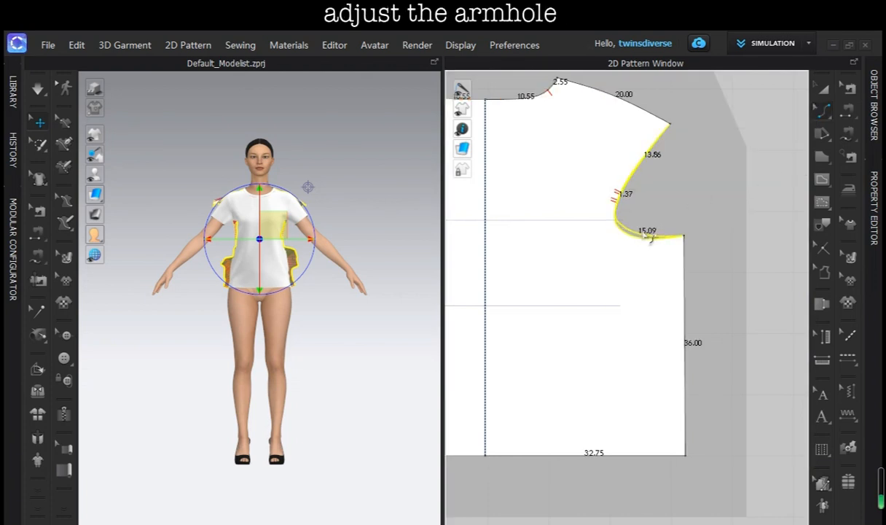
{"action": "left_click_drag", "start_coordinate": [624, 216], "coordinate": [649, 217]}
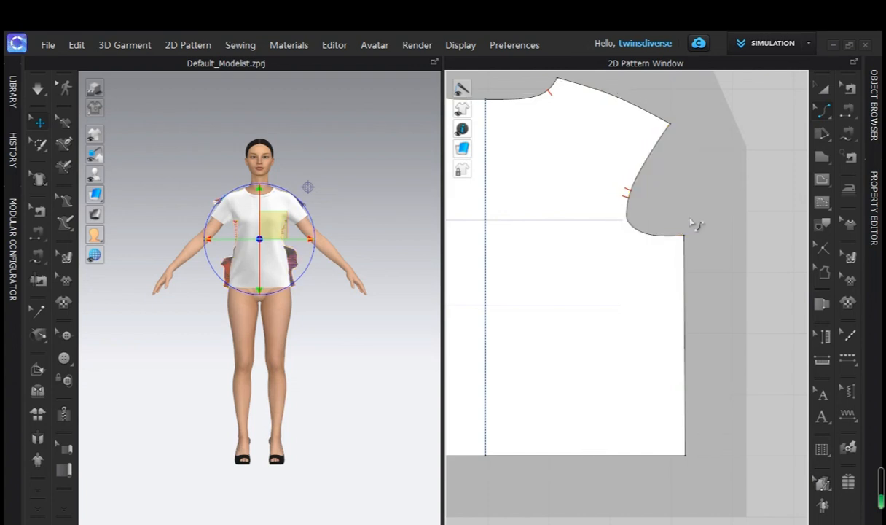
Smooth the back panel's armhole between the shoulder tip and the underarm point with the Smooth Curve tool.
{"action": "left_click", "coordinate": [824, 111]}
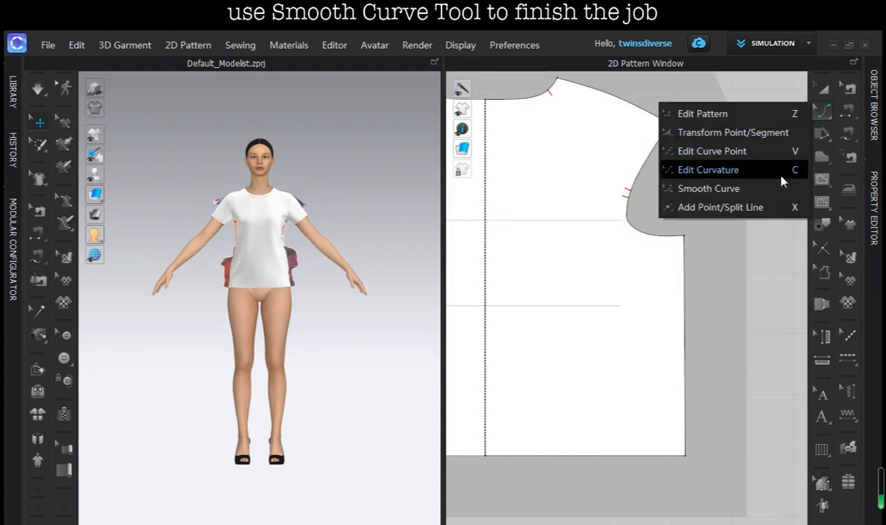
{"action": "left_click", "coordinate": [729, 188]}
{"action": "left_click", "coordinate": [670, 126]}
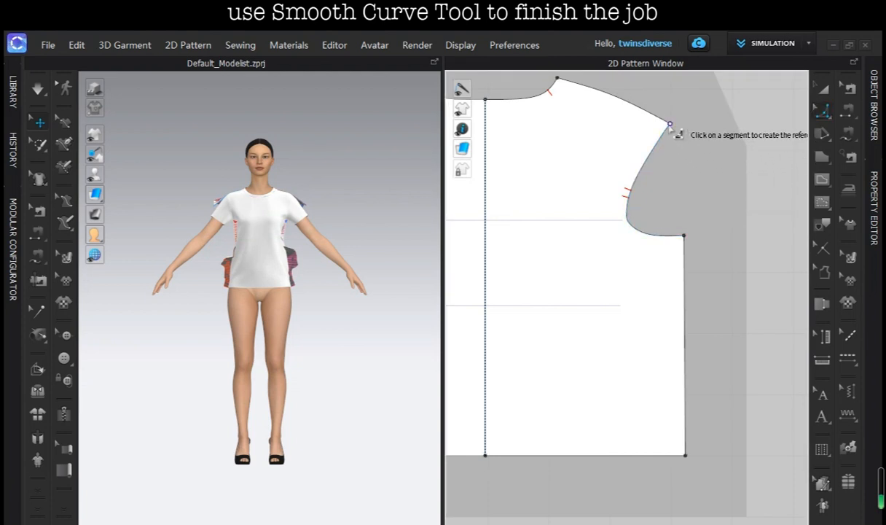
{"action": "left_click", "coordinate": [684, 235]}
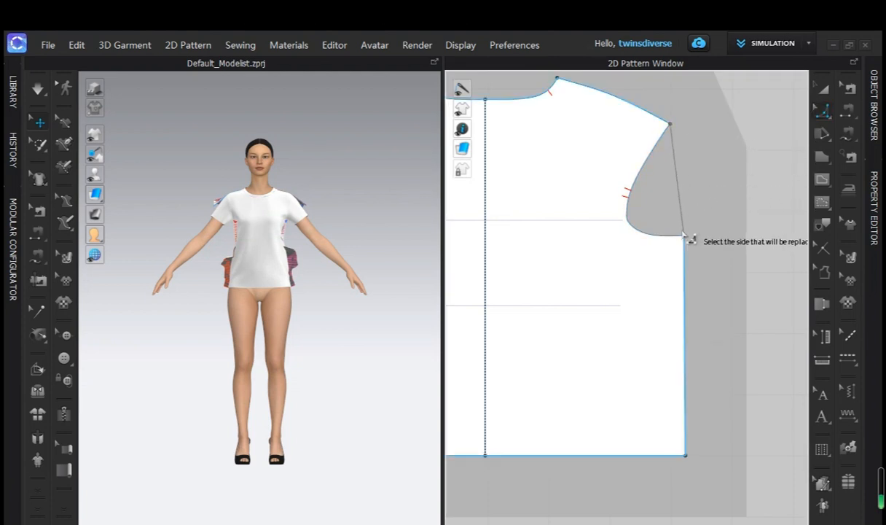
{"action": "left_click", "coordinate": [665, 198]}
{"action": "left_click_drag", "start_coordinate": [678, 204], "coordinate": [635, 222]}
{"action": "scroll", "coordinate": [685, 221], "scroll_direction": "down", "scroll_amount": 5}
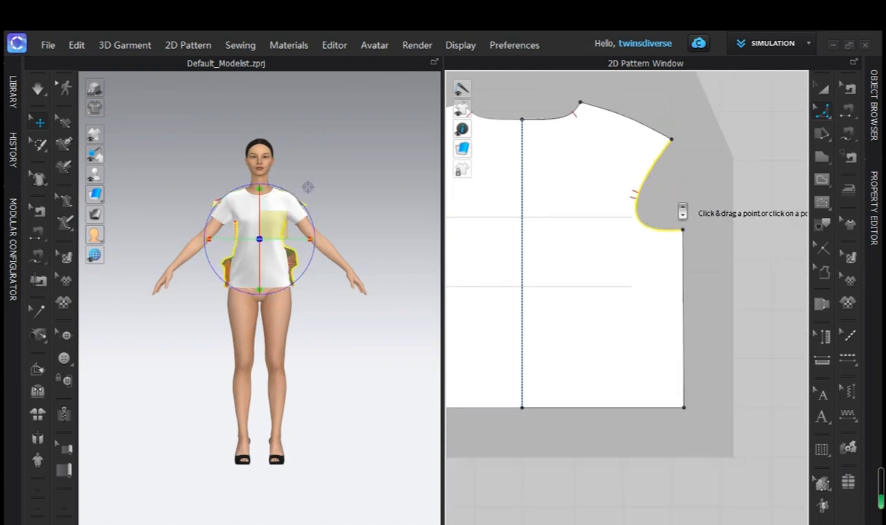
Delete the original front panel and agree to the removal of the Modular Template.
{"action": "scroll", "coordinate": [689, 222], "scroll_direction": "down", "scroll_amount": 3}
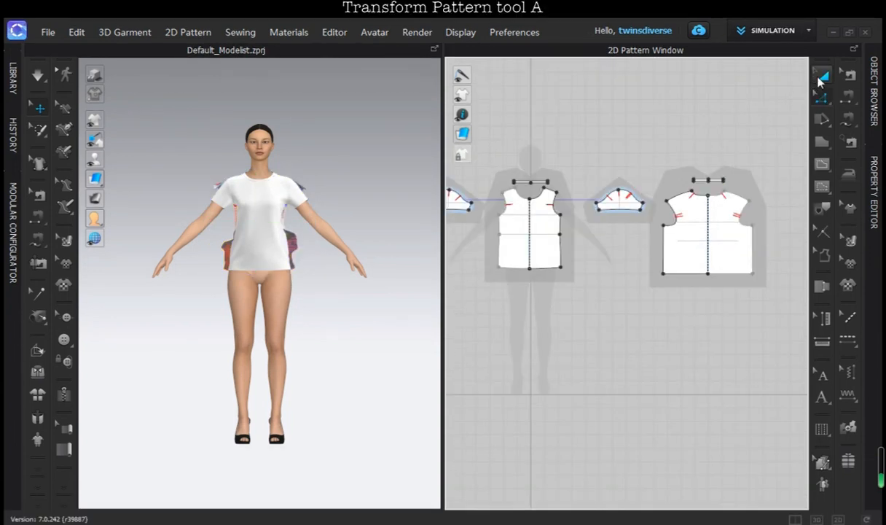
{"action": "left_click", "coordinate": [530, 232]}
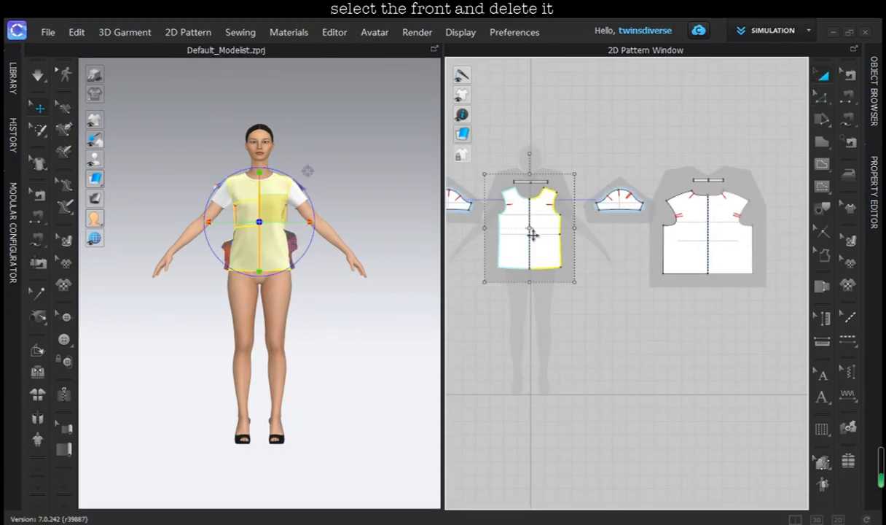
{"action": "right_click", "coordinate": [531, 235]}
{"action": "left_click", "coordinate": [457, 64]}
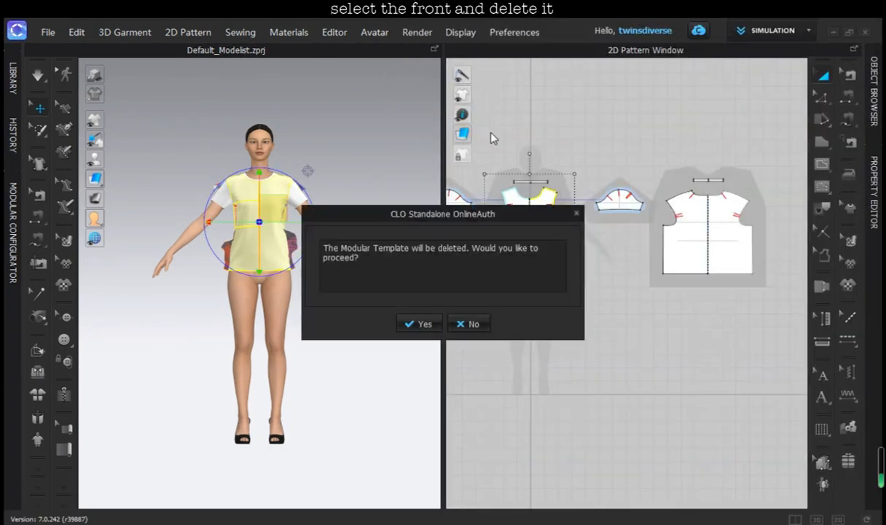
{"action": "left_click", "coordinate": [421, 325]}
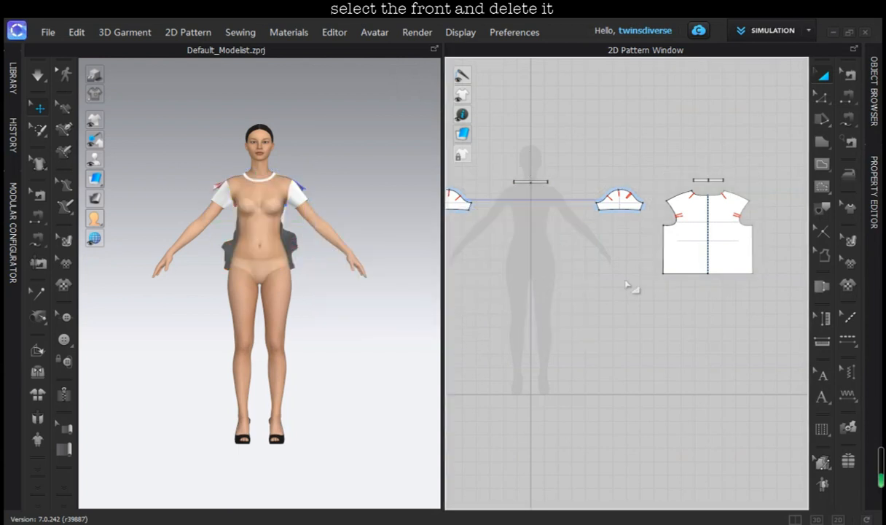
Copy the reshaped back panel and paste it onto the avatar silhouette's centre line as the new front panel.
{"action": "left_click", "coordinate": [732, 258]}
{"action": "right_click", "coordinate": [724, 261]}
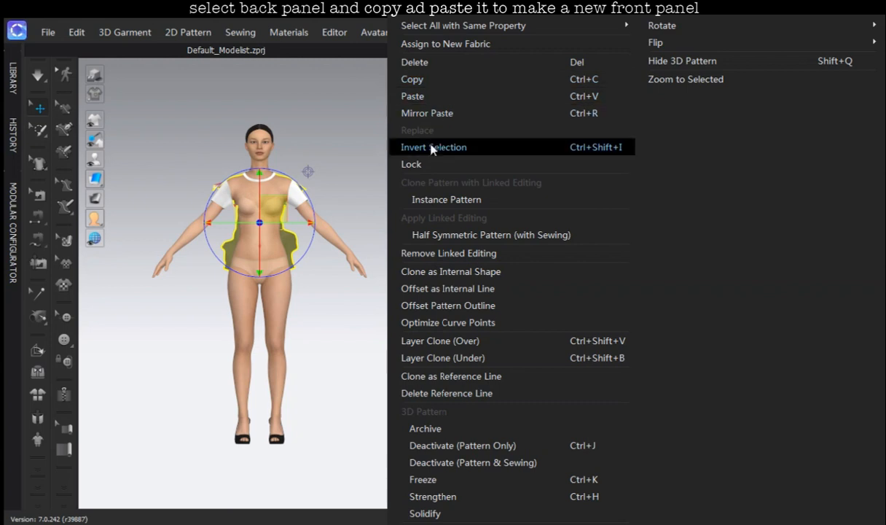
{"action": "left_click", "coordinate": [412, 79]}
{"action": "right_click", "coordinate": [533, 244]}
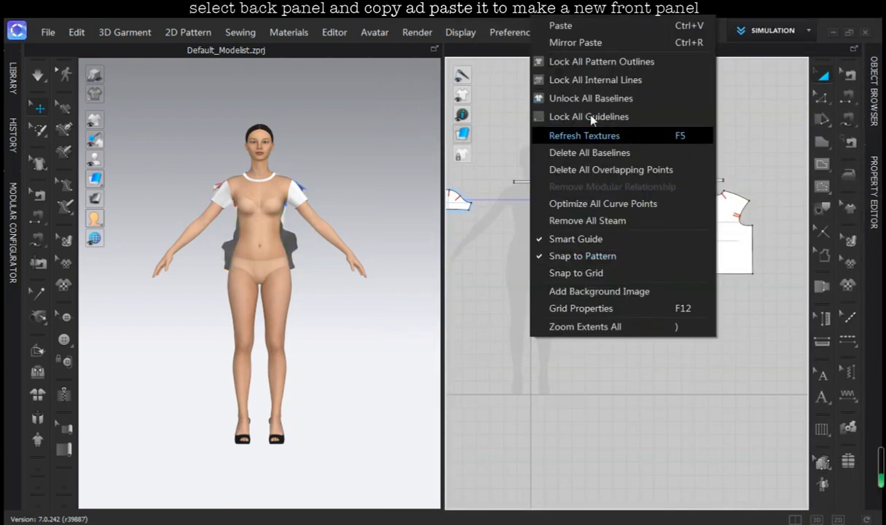
{"action": "left_click", "coordinate": [588, 25]}
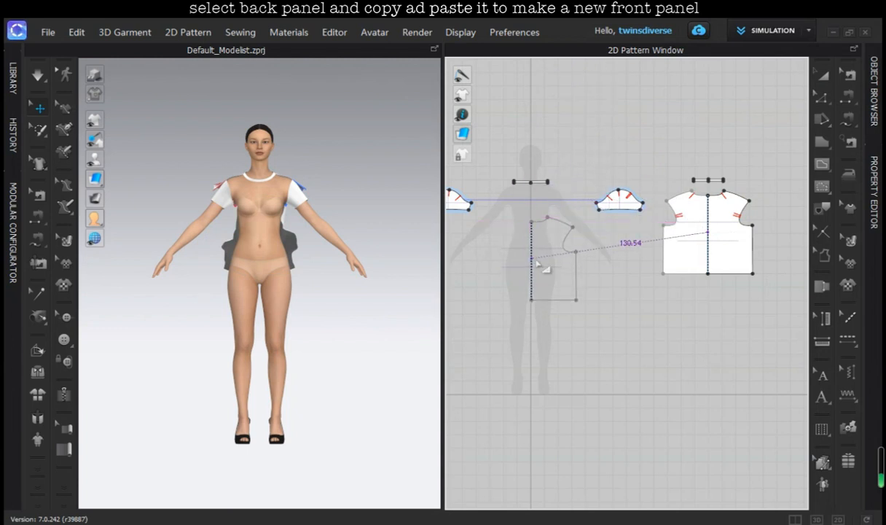
{"action": "left_click", "coordinate": [532, 256]}
Lower the new front panel's centre neck point to deepen the neckline and delete all of the neckline's curve points.
{"action": "scroll", "coordinate": [540, 277], "scroll_direction": "up", "scroll_amount": 10}
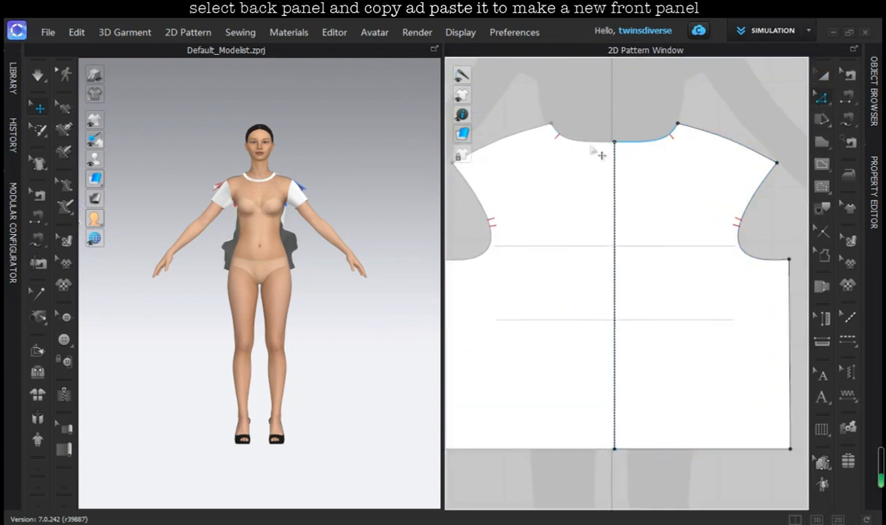
{"action": "left_click_drag", "start_coordinate": [623, 149], "coordinate": [625, 224]}
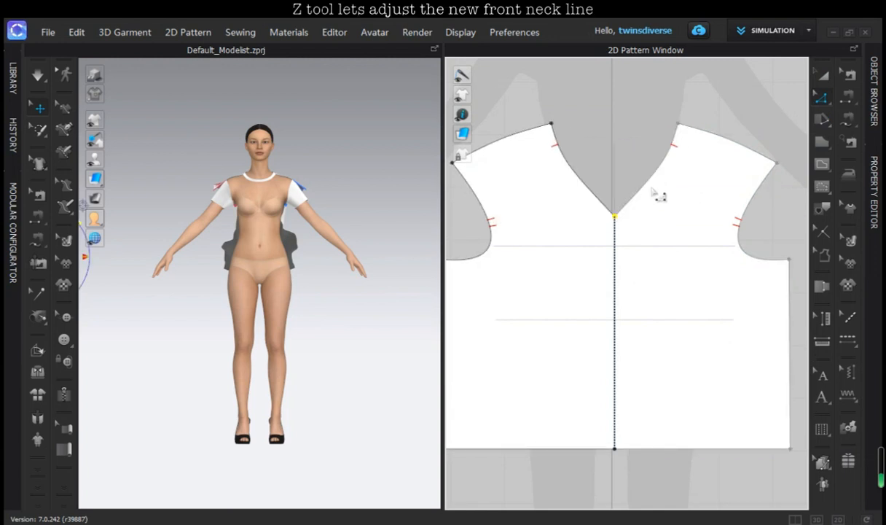
{"action": "left_click", "coordinate": [822, 98]}
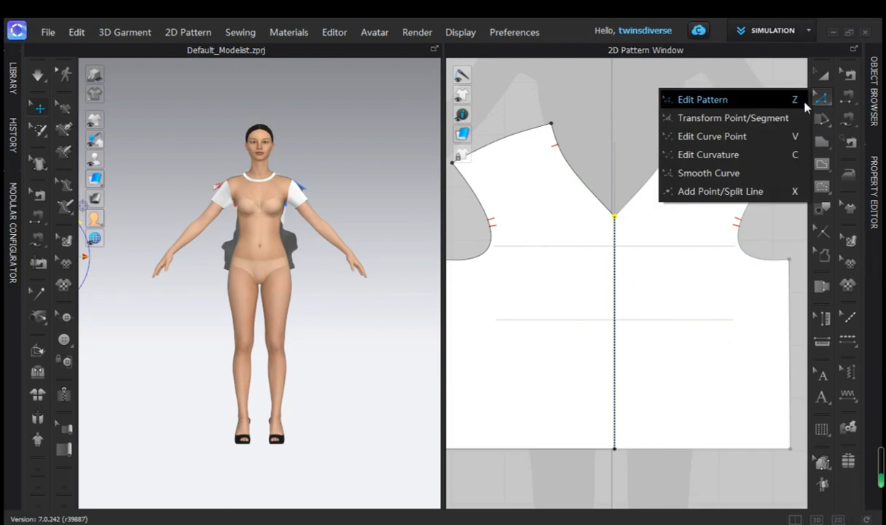
{"action": "left_click", "coordinate": [790, 136]}
{"action": "left_click_drag", "start_coordinate": [613, 131], "coordinate": [696, 210]}
{"action": "right_click", "coordinate": [667, 164]}
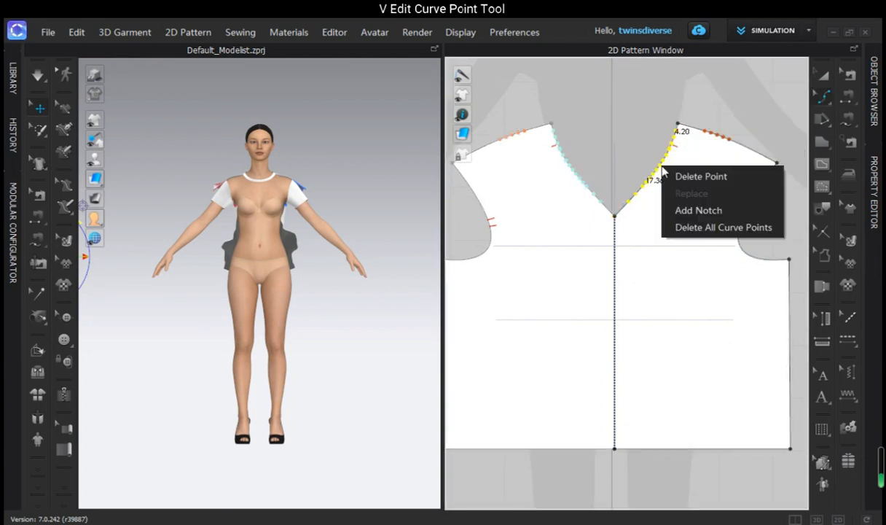
{"action": "left_click", "coordinate": [689, 175]}
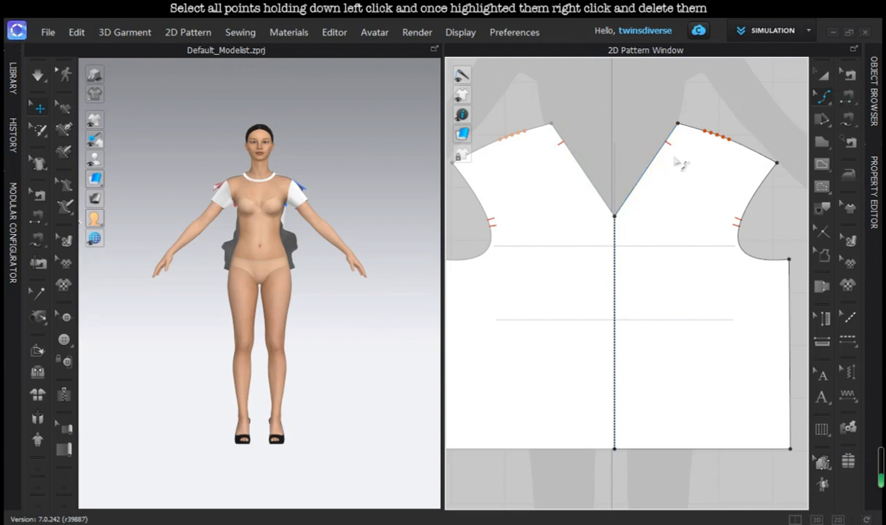
Curve the straight front neckline into a deep rounded scoop with Edit Curve Point.
{"action": "left_click_drag", "start_coordinate": [646, 173], "coordinate": [642, 220]}
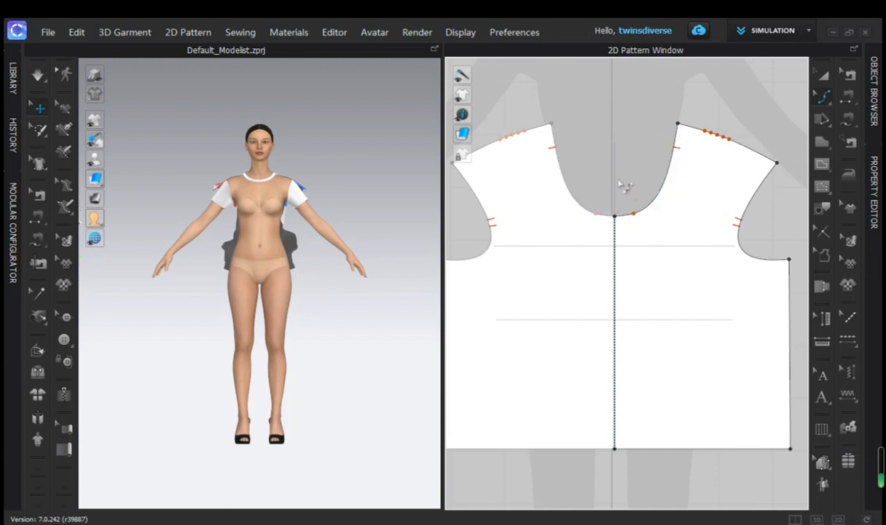
{"action": "scroll", "coordinate": [619, 183], "scroll_direction": "up", "scroll_amount": 4}
{"action": "scroll", "coordinate": [615, 146], "scroll_direction": "down", "scroll_amount": 3}
Move the back panel straight down until it is level with the front panel.
{"action": "scroll", "coordinate": [610, 142], "scroll_direction": "down", "scroll_amount": 4}
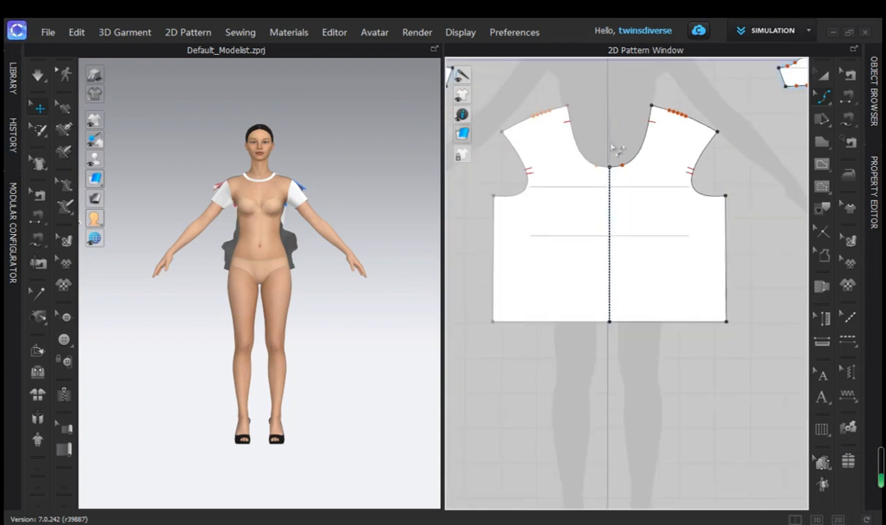
{"action": "middle_click_drag", "start_coordinate": [615, 148], "coordinate": [611, 184]}
{"action": "scroll", "coordinate": [727, 193], "scroll_direction": "down", "scroll_amount": 2}
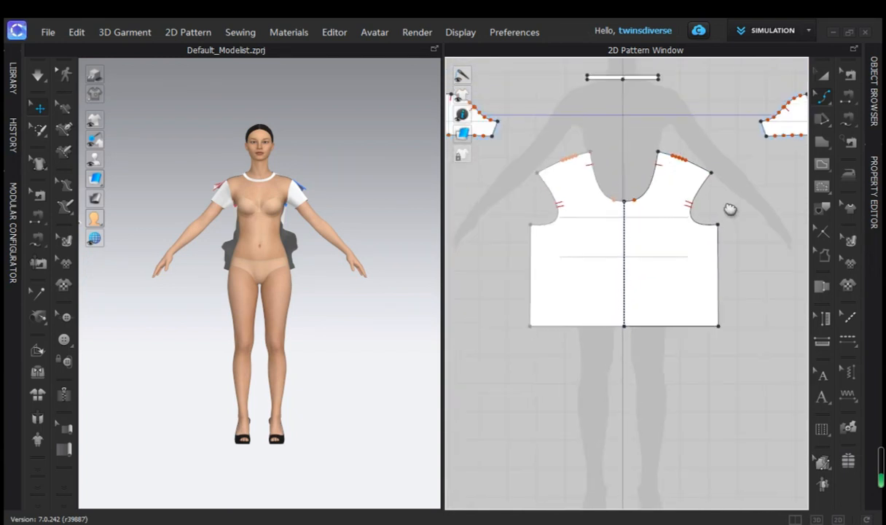
{"action": "scroll", "coordinate": [778, 194], "scroll_direction": "down", "scroll_amount": 3}
{"action": "middle_click_drag", "start_coordinate": [736, 184], "coordinate": [641, 166]}
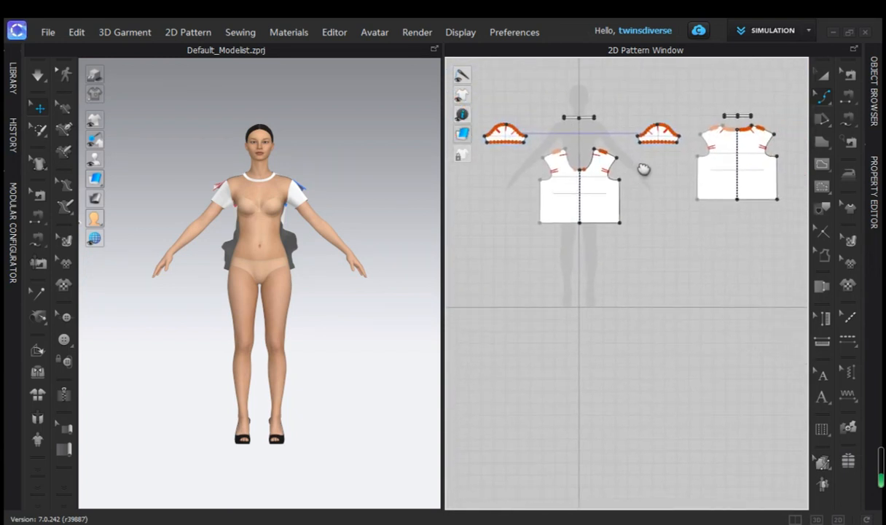
{"action": "left_click", "coordinate": [829, 78]}
{"action": "left_click_drag", "start_coordinate": [741, 162], "coordinate": [738, 186]}
{"action": "left_click", "coordinate": [672, 236]}
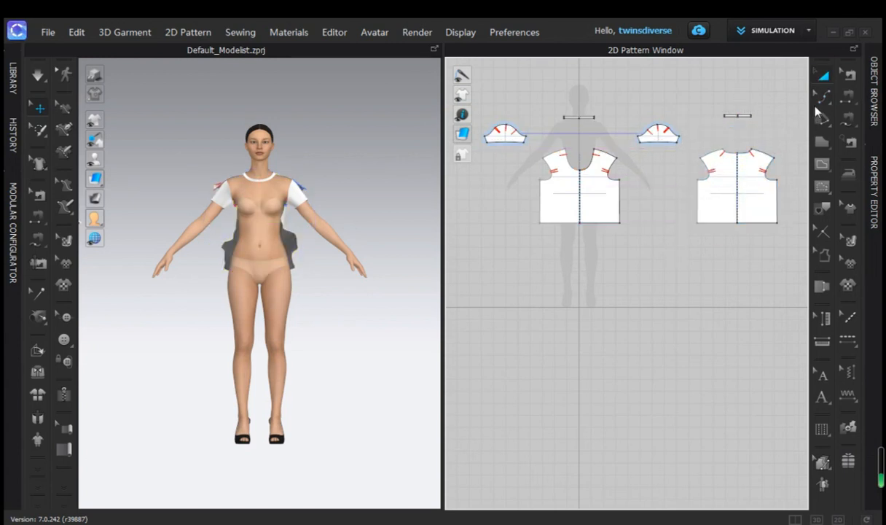
Lengthen the front and back panels together by moving both hems straight down 15 cm.
{"action": "left_click", "coordinate": [824, 97]}
{"action": "left_click", "coordinate": [779, 102]}
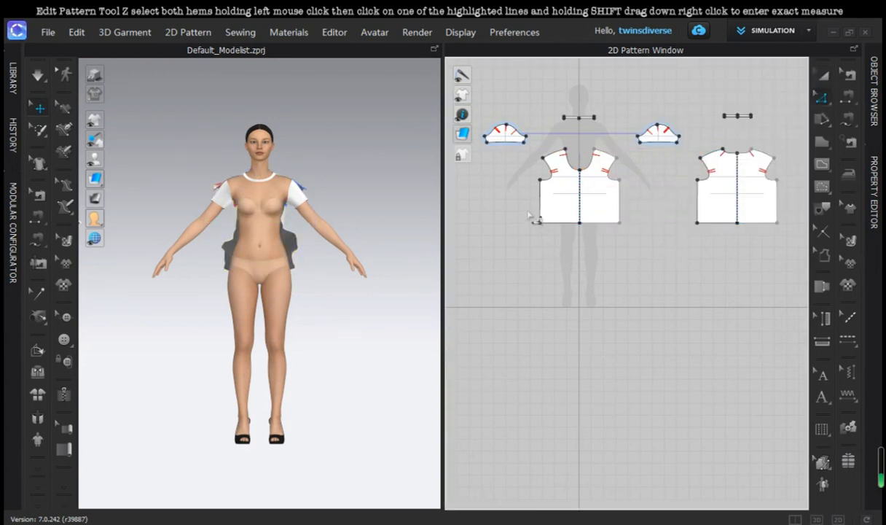
{"action": "left_click_drag", "start_coordinate": [514, 204], "coordinate": [729, 244]}
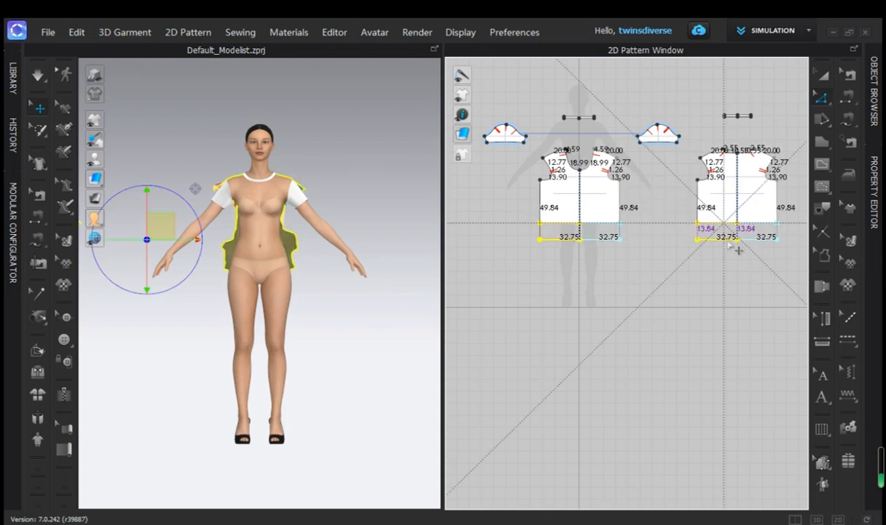
{"action": "key", "text": "Return"}
{"action": "type", "text": "15"}
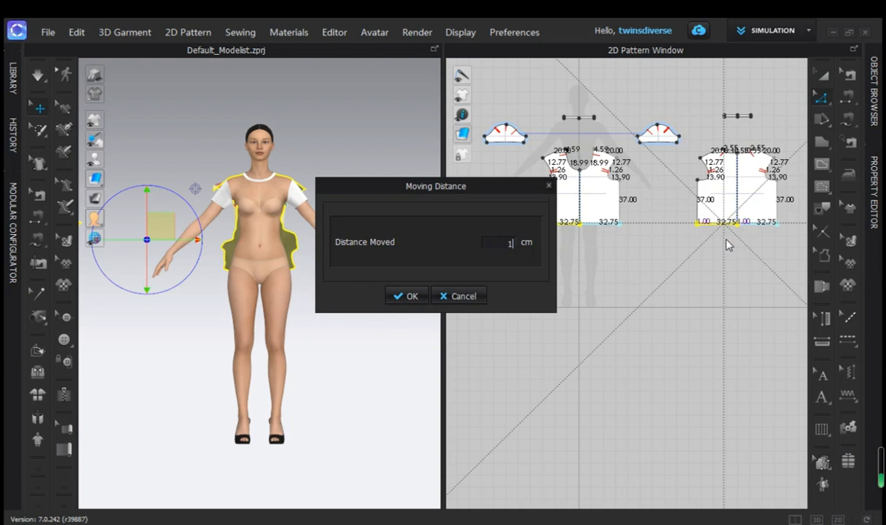
{"action": "left_click", "coordinate": [406, 296]}
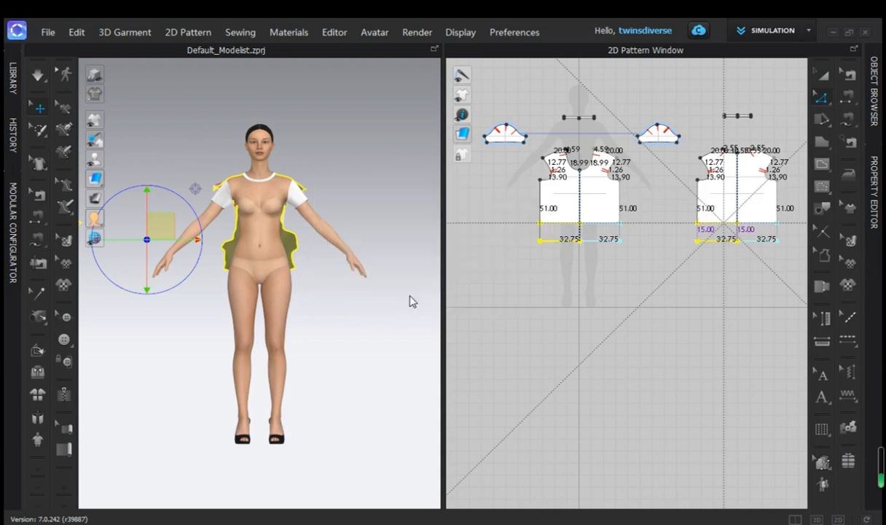
{"action": "left_click", "coordinate": [555, 270]}
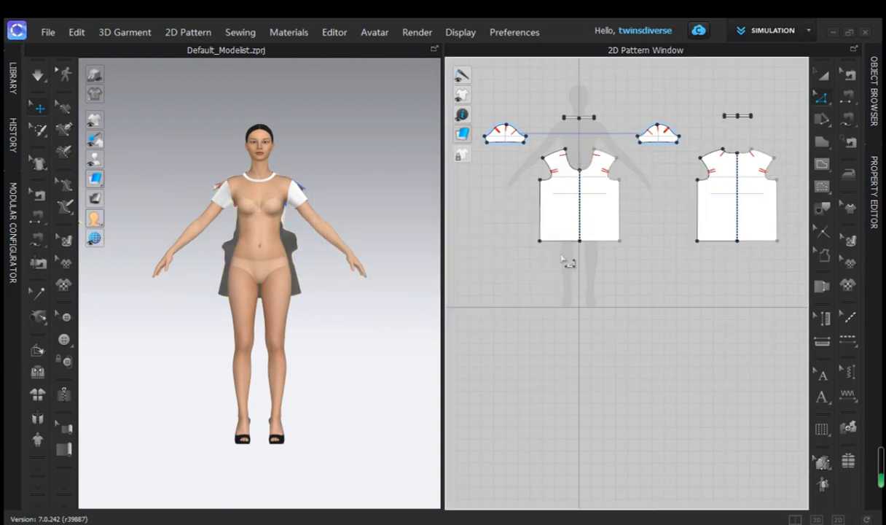
Measure the combined length of the front and back armholes.
{"action": "left_click", "coordinate": [611, 180], "text": "shift"}
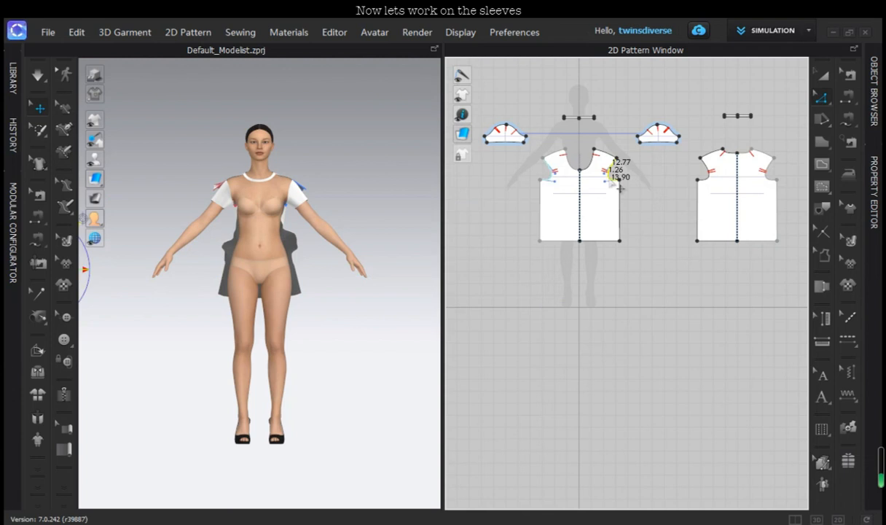
{"action": "left_click", "coordinate": [710, 179], "text": "shift"}
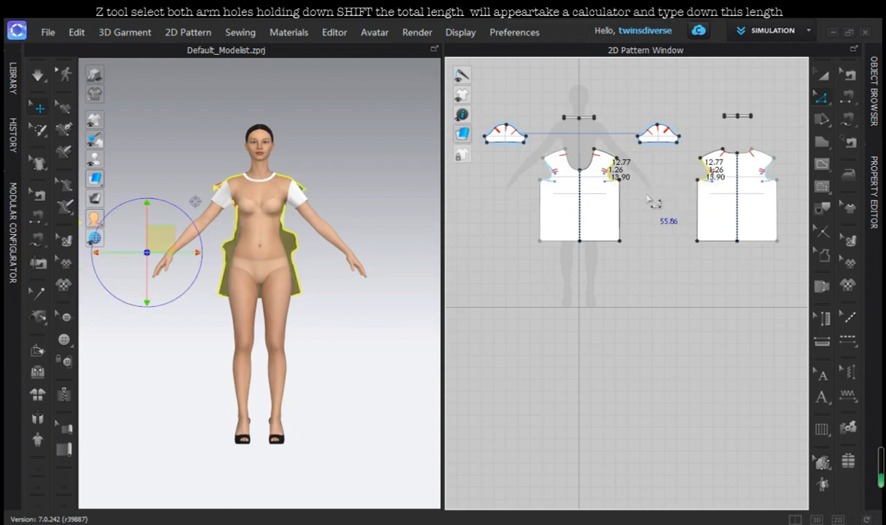
{"action": "left_click", "coordinate": [654, 202]}
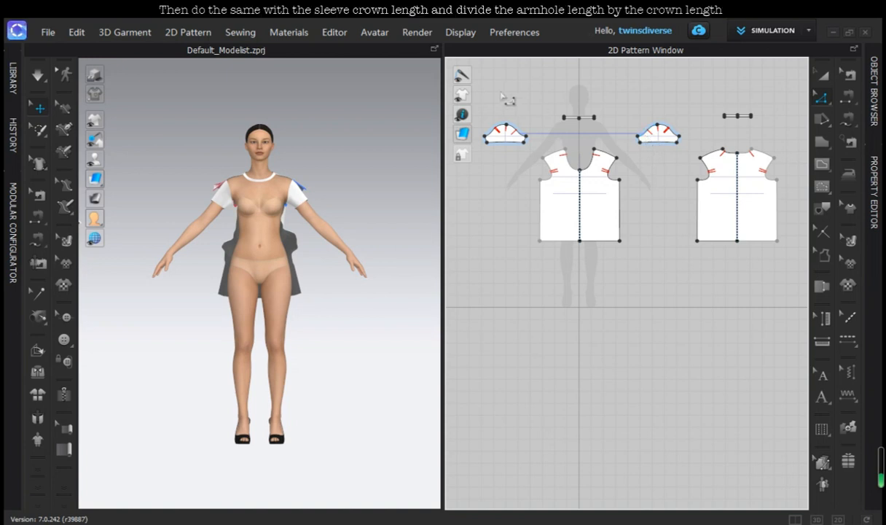
Scale the sleeve proportionally to 140.49% in width and height with Transform Pattern.
{"action": "key", "text": "a"}
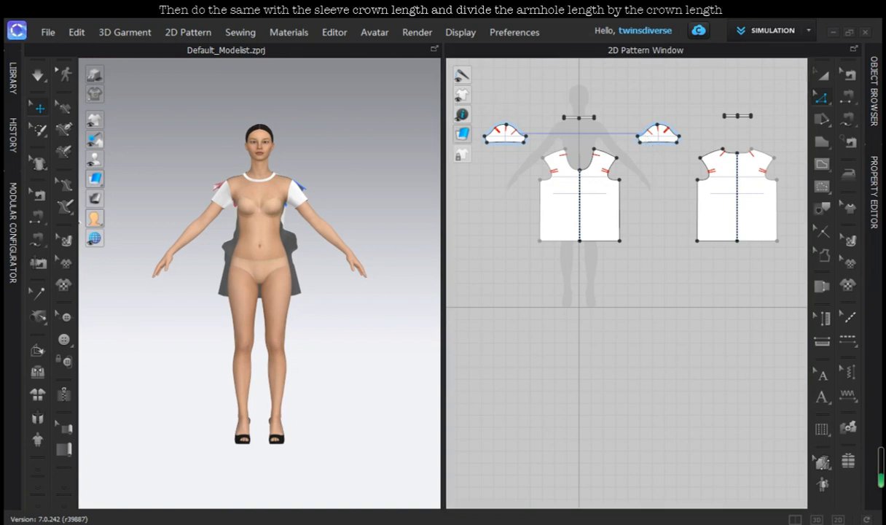
{"action": "left_click", "coordinate": [658, 135]}
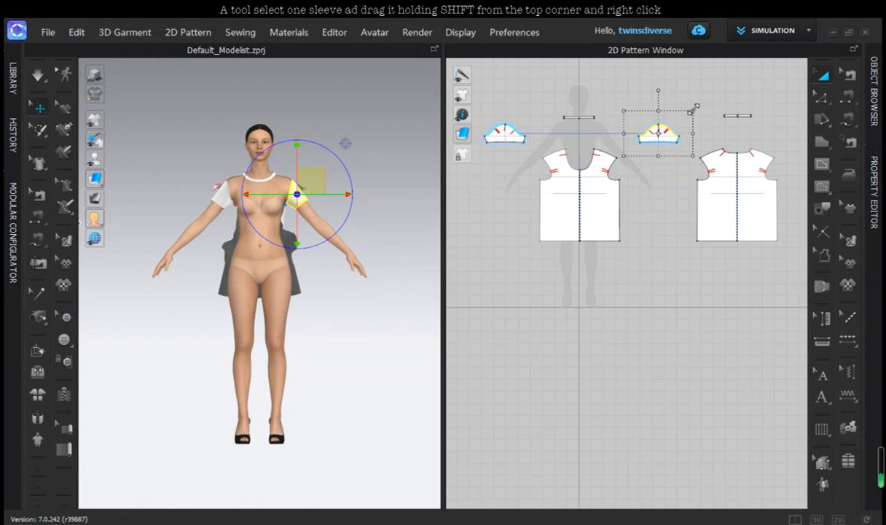
{"action": "left_click_drag", "start_coordinate": [692, 110], "coordinate": [719, 92], "text": "shift"}
{"action": "right_click", "coordinate": [718, 92]}
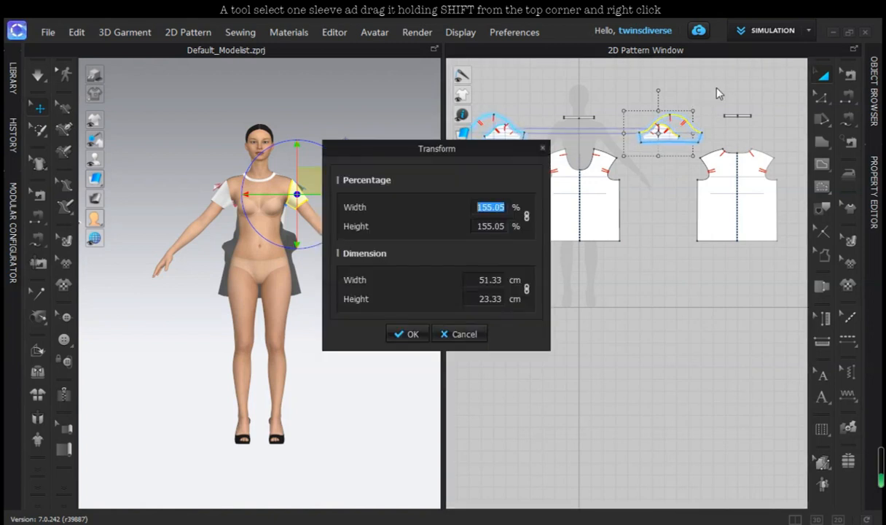
{"action": "type", "text": "14"}
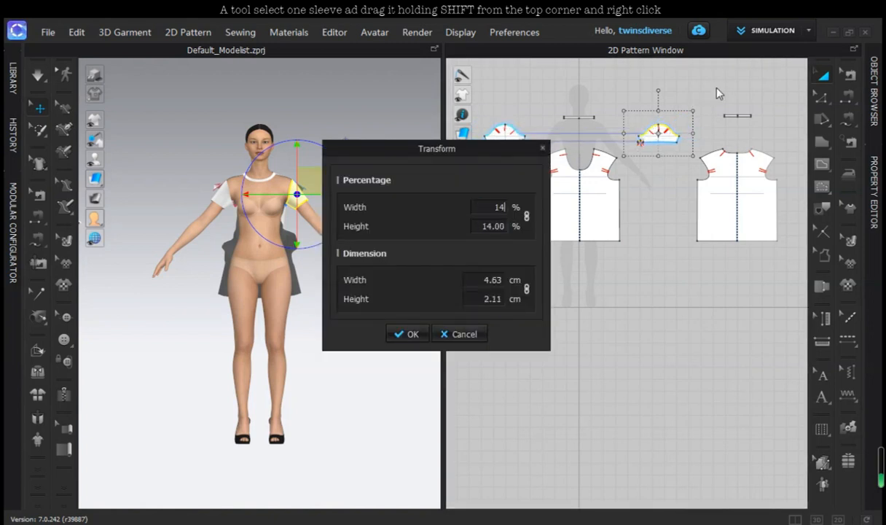
{"action": "type", "text": "0"}
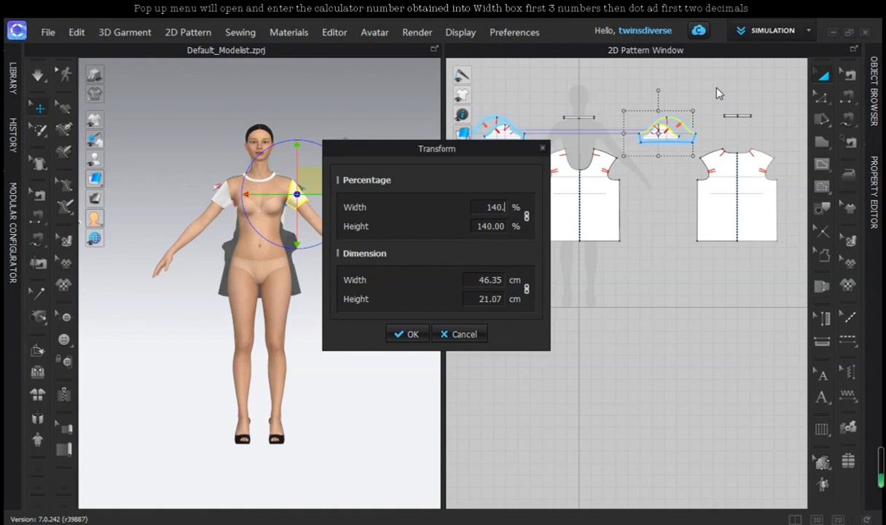
{"action": "type", "text": ".49"}
{"action": "left_click", "coordinate": [408, 334]}
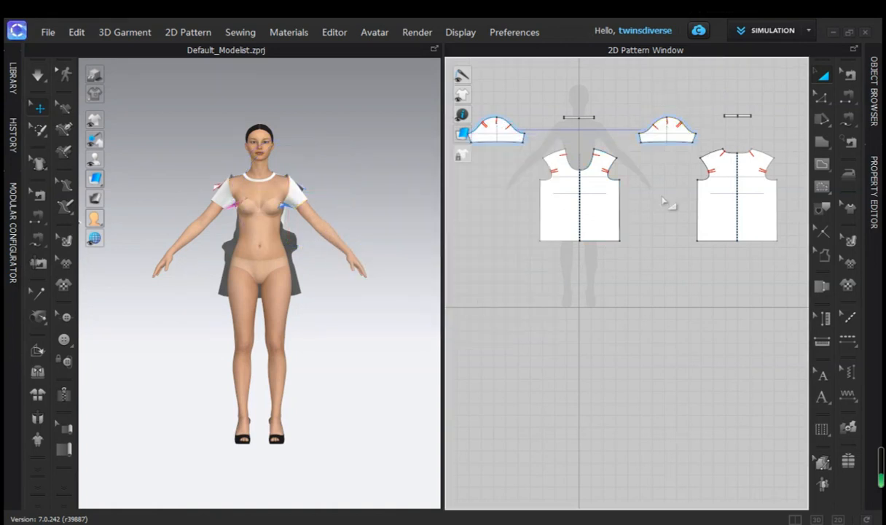
Shift the sleeve between the front and back panels slightly sideways toward the front panel, then deselect it.
{"action": "middle_click_drag", "start_coordinate": [663, 197], "coordinate": [657, 199]}
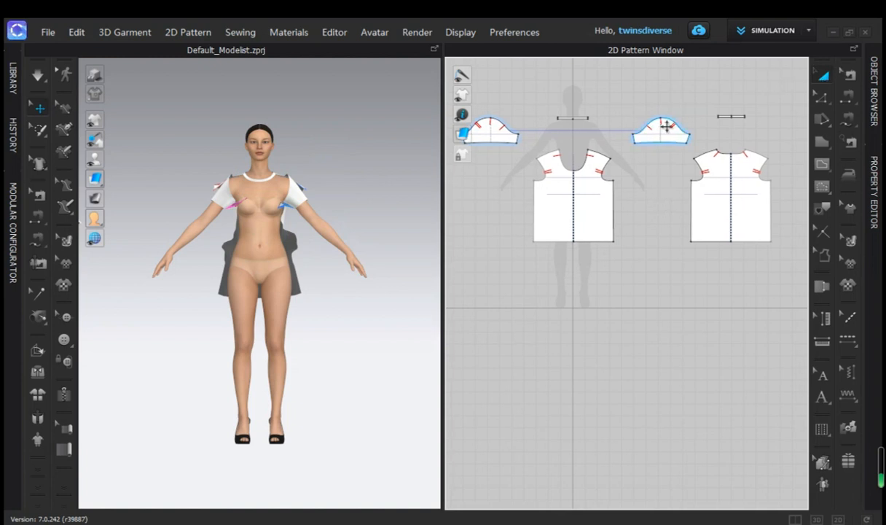
{"action": "left_click_drag", "start_coordinate": [667, 126], "coordinate": [658, 126]}
{"action": "left_click", "coordinate": [718, 95]}
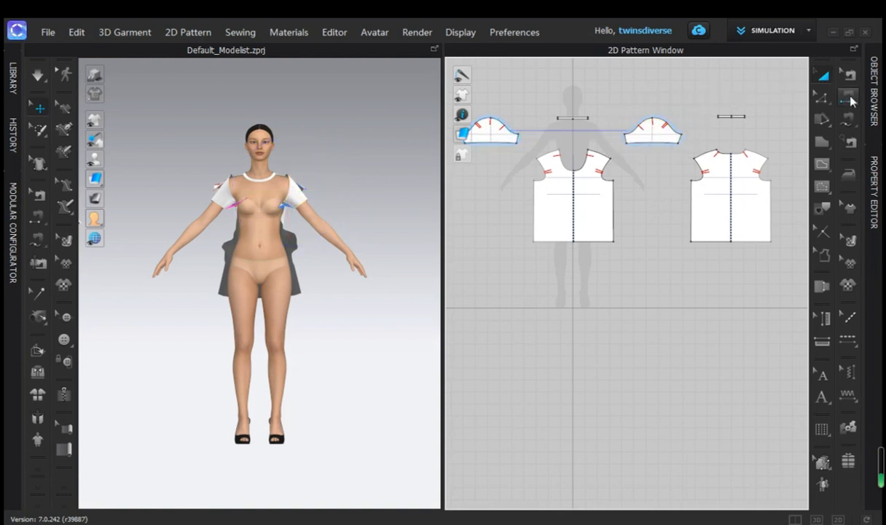
Measure the back half of the sleeve cap and the combined front and back armhole lengths to compare them.
{"action": "left_click", "coordinate": [823, 97]}
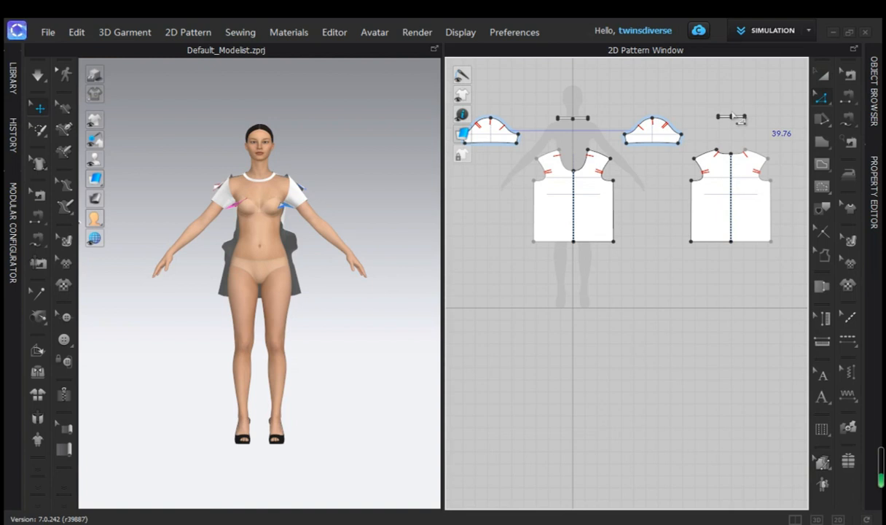
{"action": "left_click", "coordinate": [682, 136]}
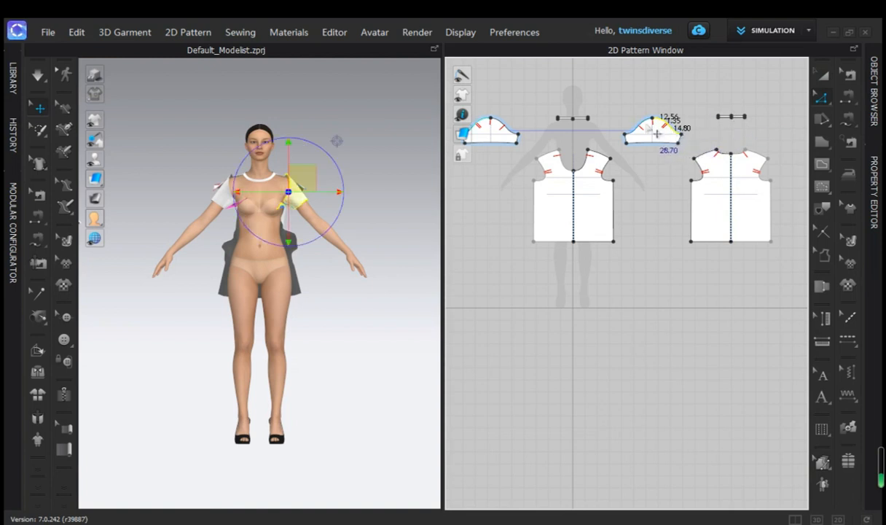
{"action": "left_click", "coordinate": [638, 169]}
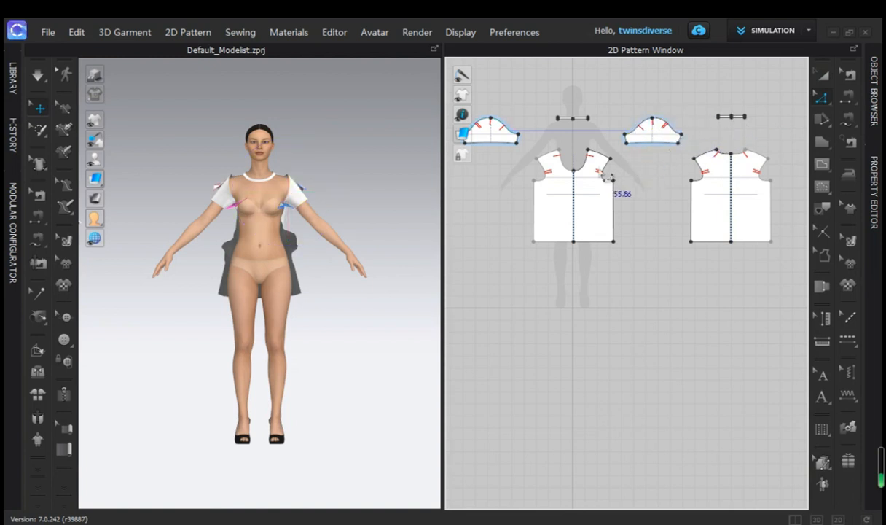
{"action": "left_click", "coordinate": [602, 174]}
{"action": "left_click", "coordinate": [702, 172], "text": "shift"}
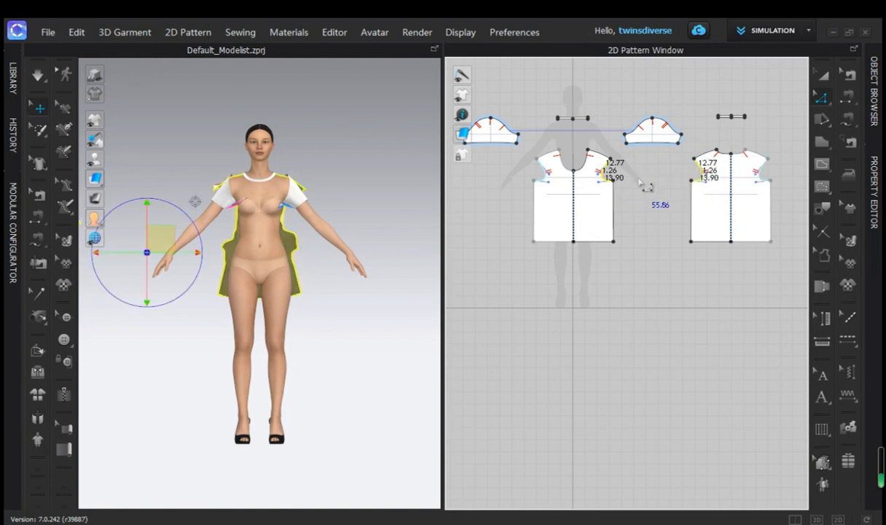
{"action": "left_click", "coordinate": [638, 203]}
Set the underarm seam on the single-notch side of the sleeve to 20 cm with Change Length.
{"action": "right_click_drag", "start_coordinate": [634, 221], "coordinate": [629, 248]}
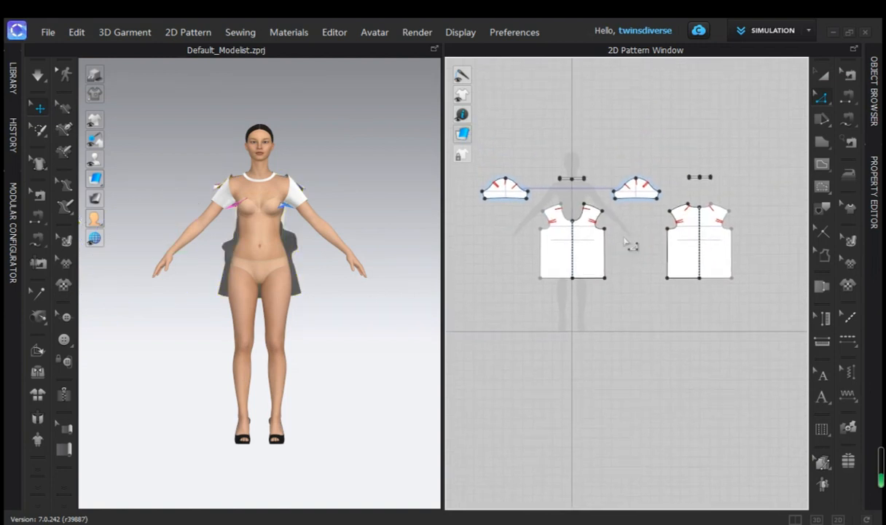
{"action": "scroll", "coordinate": [629, 248], "scroll_direction": "down", "scroll_amount": 1}
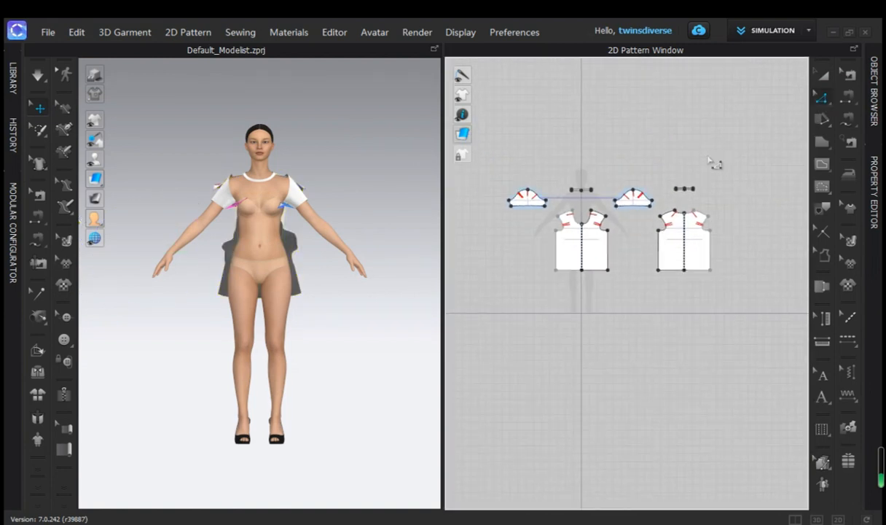
{"action": "scroll", "coordinate": [699, 174], "scroll_direction": "up", "scroll_amount": 4}
{"action": "right_click_drag", "start_coordinate": [699, 175], "coordinate": [729, 150]}
{"action": "scroll", "coordinate": [719, 161], "scroll_direction": "up", "scroll_amount": 1}
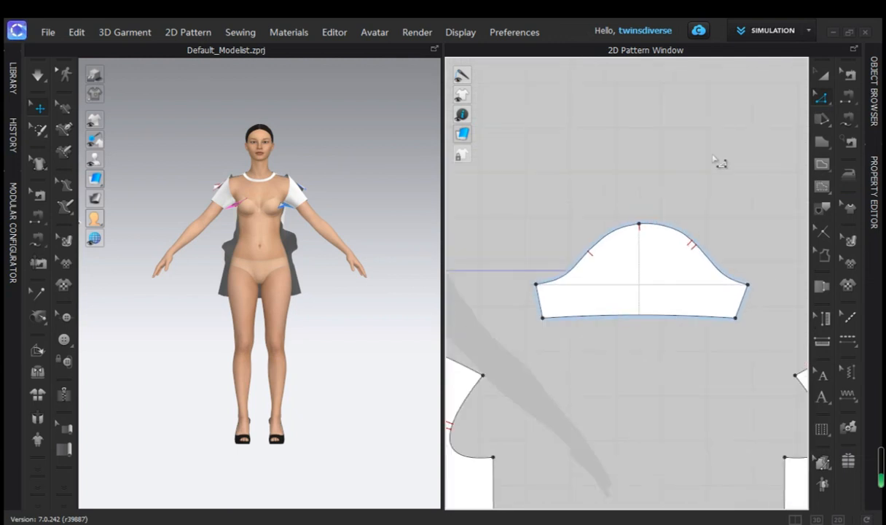
{"action": "right_click_drag", "start_coordinate": [553, 318], "coordinate": [510, 261]}
{"action": "scroll", "coordinate": [509, 261], "scroll_direction": "up", "scroll_amount": 1}
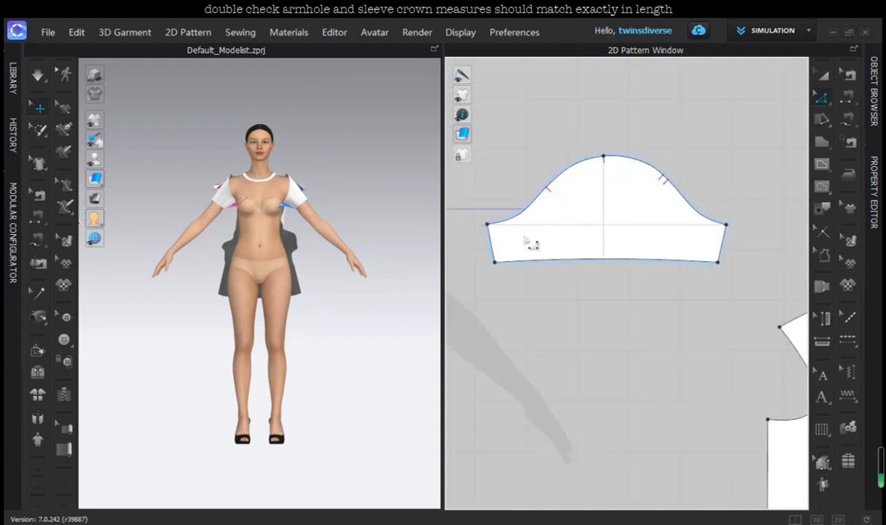
{"action": "left_click", "coordinate": [490, 248]}
{"action": "right_click", "coordinate": [491, 251]}
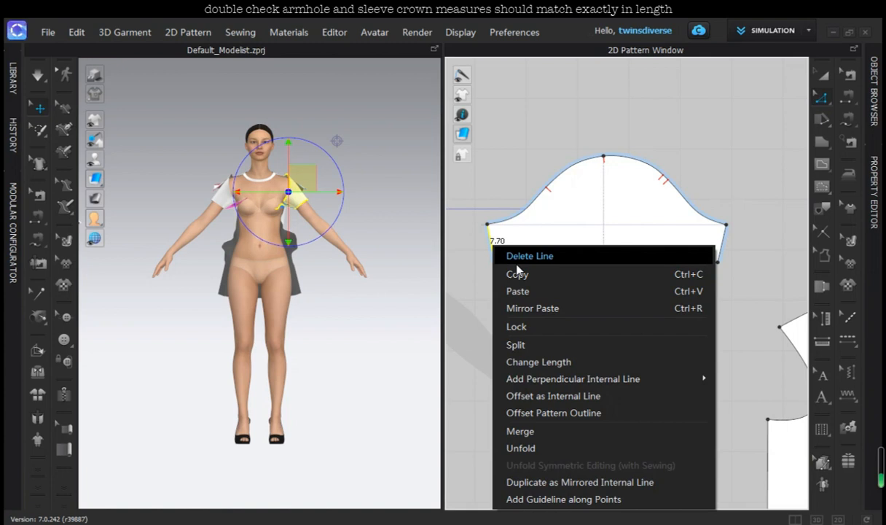
{"action": "left_click", "coordinate": [532, 362]}
{"action": "type", "text": "20"}
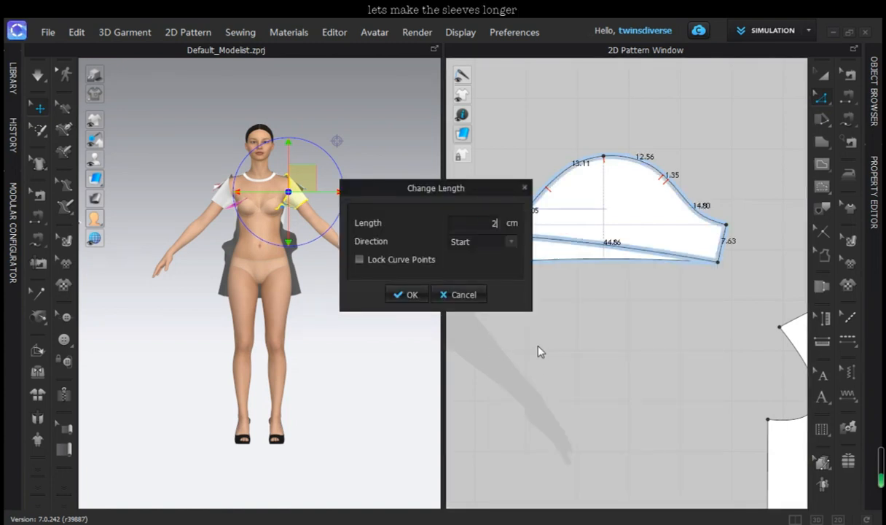
{"action": "left_click", "coordinate": [410, 295]}
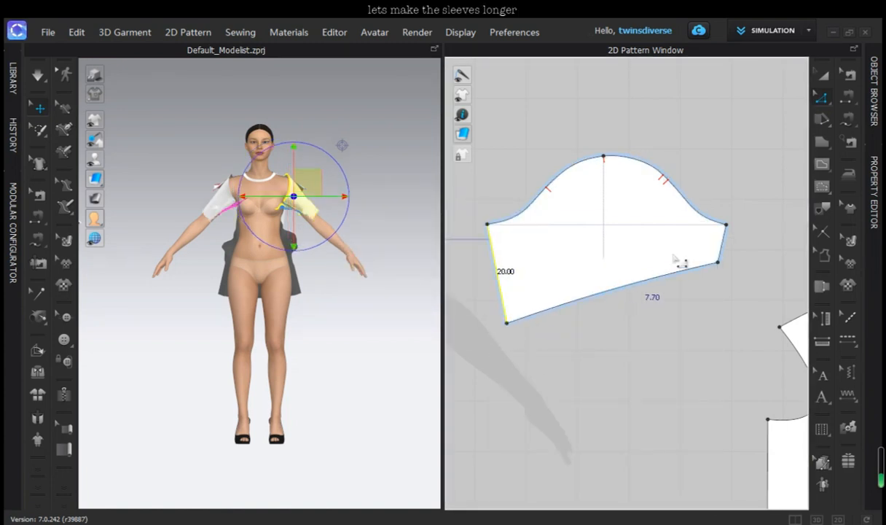
Set the sleeve's opposite underarm seam to 20 cm with Change Length, extending it in the End direction.
{"action": "right_click", "coordinate": [720, 253]}
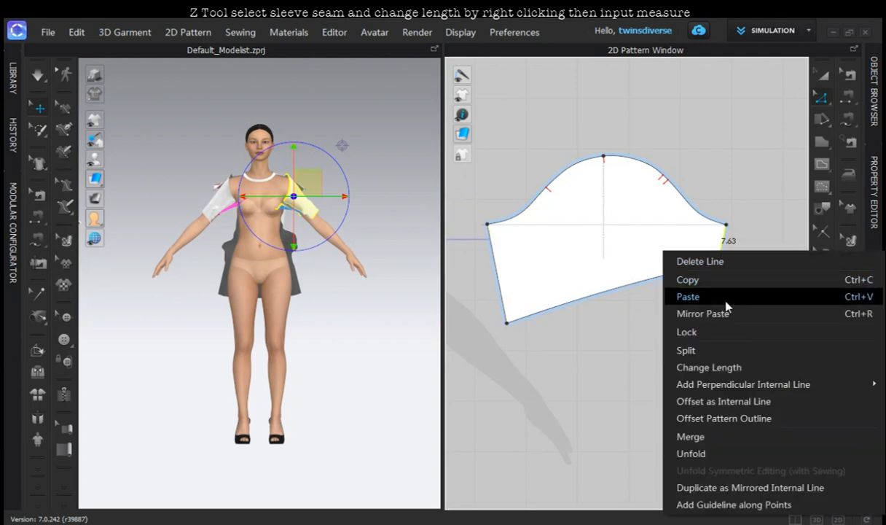
{"action": "left_click", "coordinate": [688, 365]}
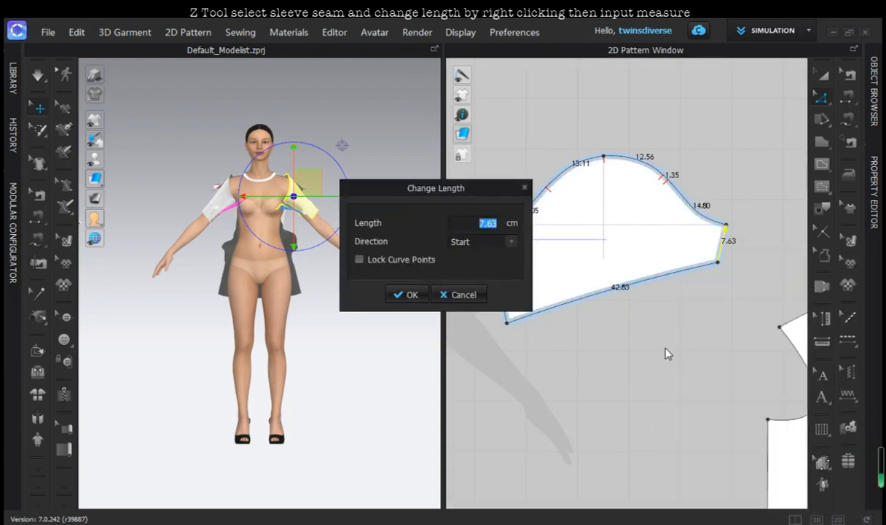
{"action": "type", "text": "20"}
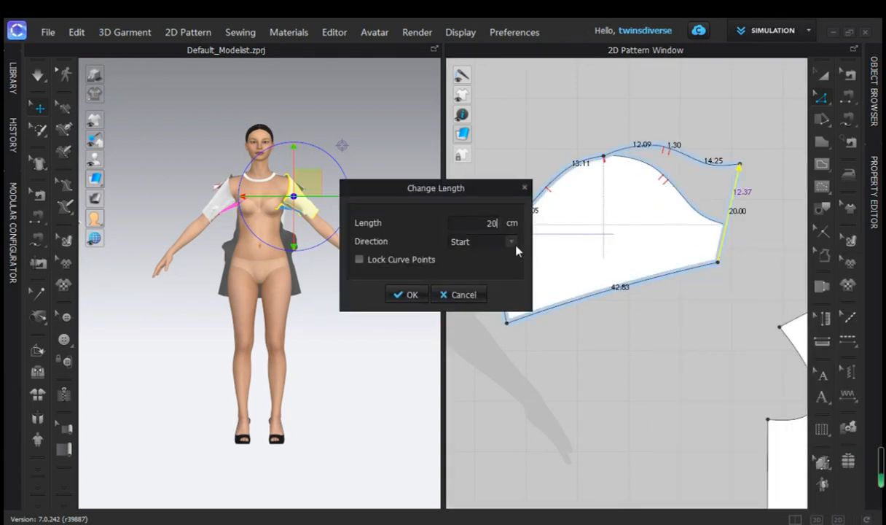
{"action": "left_click", "coordinate": [486, 272]}
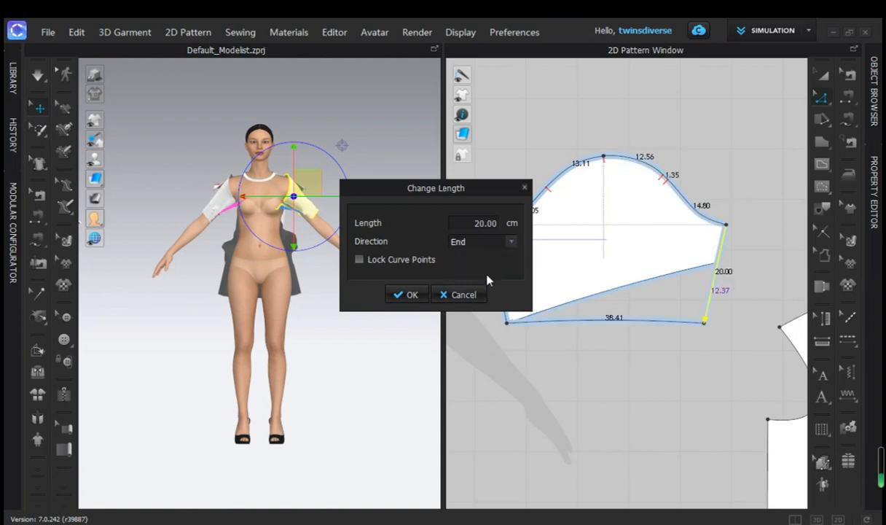
{"action": "left_click", "coordinate": [428, 294]}
Free-sew the front armhole to the single-notch half of the adjacent sleeve cap and correct the overlapping sewing line at the crown.
{"action": "scroll", "coordinate": [530, 342], "scroll_direction": "down", "scroll_amount": 3}
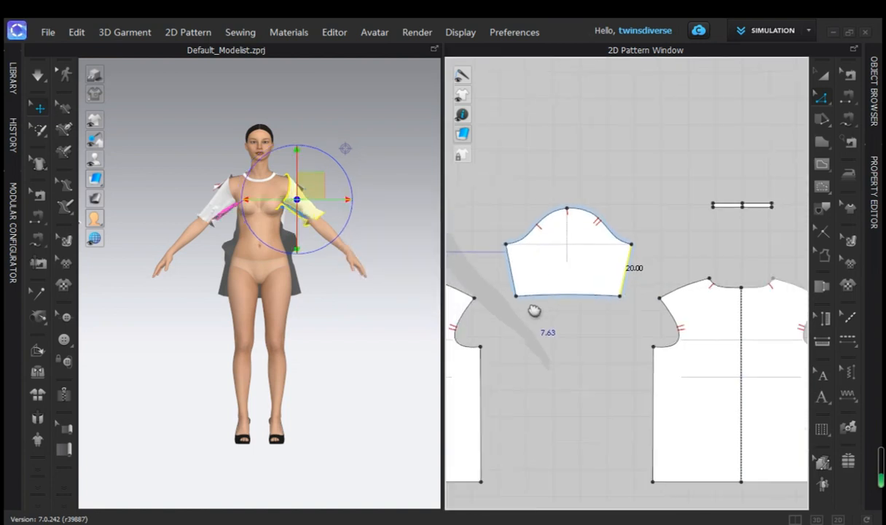
{"action": "scroll", "coordinate": [588, 339], "scroll_direction": "down", "scroll_amount": 2}
{"action": "middle_click_drag", "start_coordinate": [659, 277], "coordinate": [668, 315]}
{"action": "scroll", "coordinate": [651, 288], "scroll_direction": "down", "scroll_amount": 2}
{"action": "scroll", "coordinate": [667, 315], "scroll_direction": "up", "scroll_amount": 3}
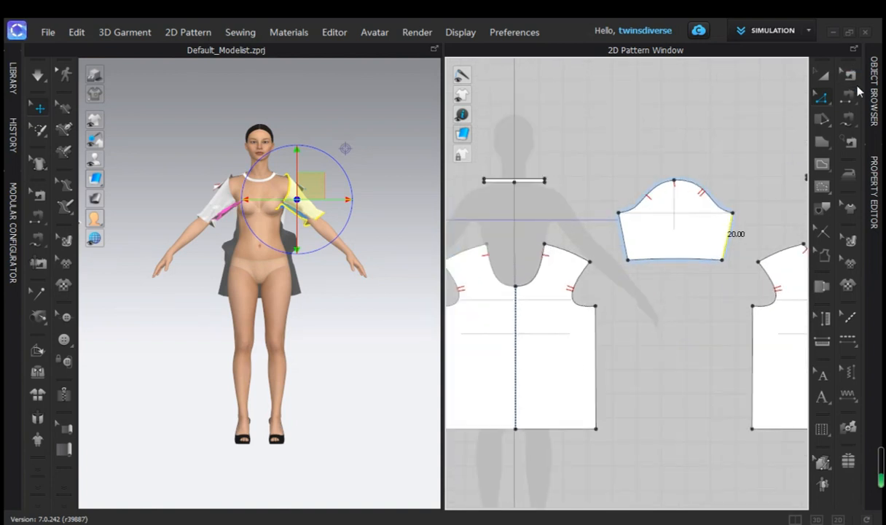
{"action": "left_click", "coordinate": [846, 127]}
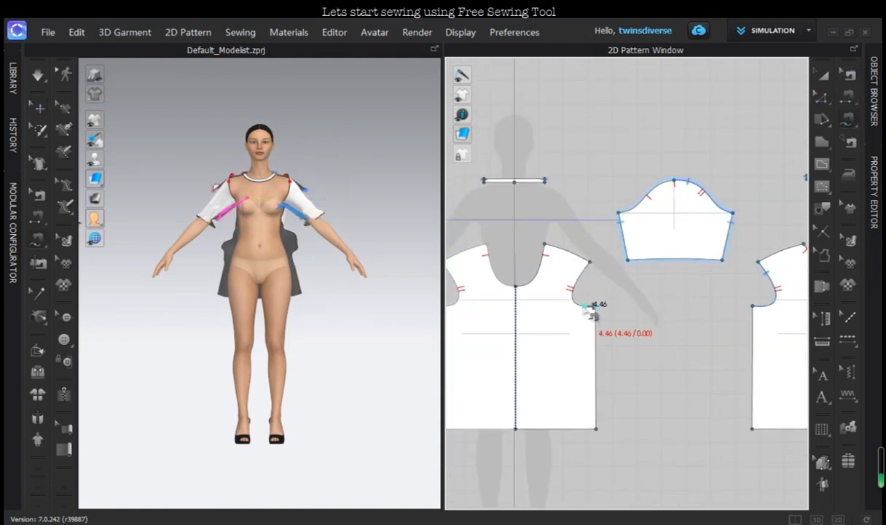
{"action": "left_click", "coordinate": [586, 306]}
{"action": "left_click", "coordinate": [589, 261]}
{"action": "left_click", "coordinate": [618, 214]}
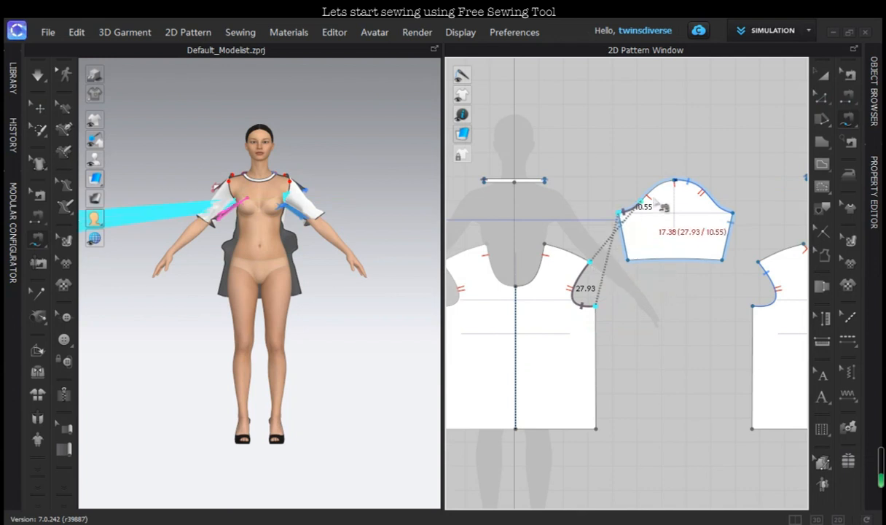
{"action": "scroll", "coordinate": [679, 191], "scroll_direction": "up", "scroll_amount": 6}
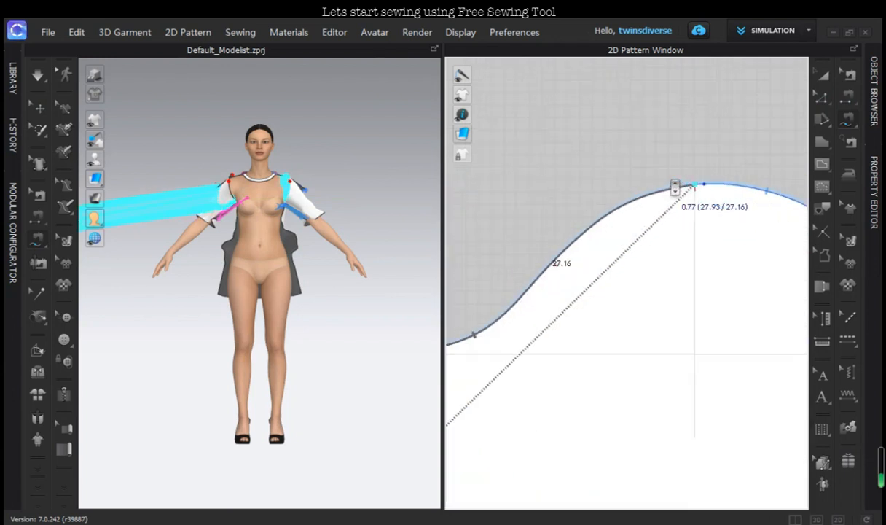
{"action": "left_click", "coordinate": [721, 197]}
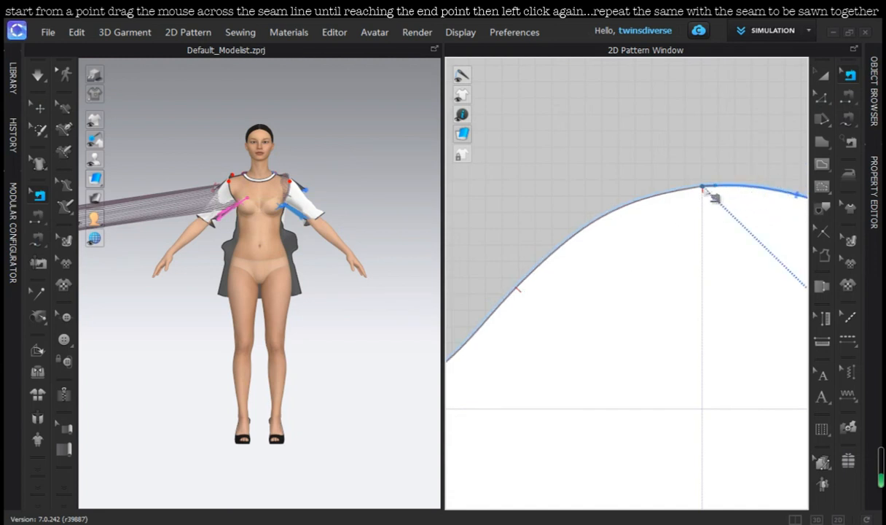
{"action": "scroll", "coordinate": [707, 166], "scroll_direction": "down", "scroll_amount": 5}
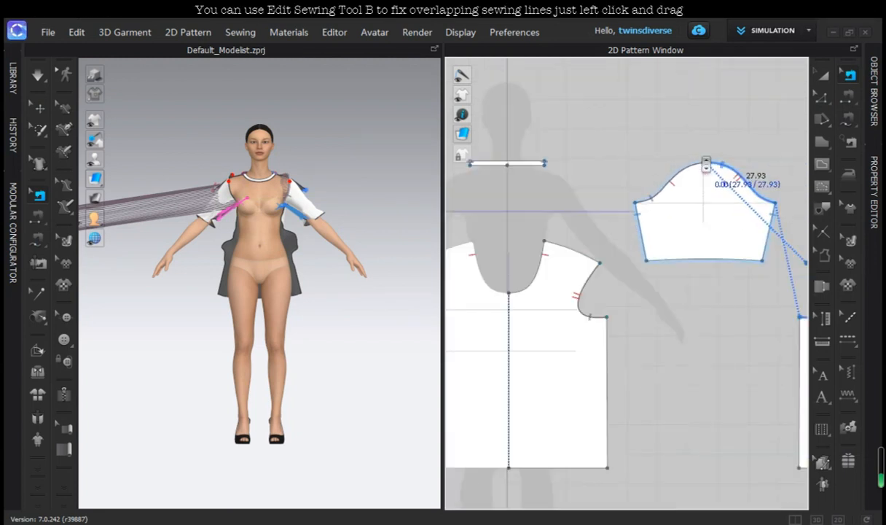
Free-sew the other front armhole to the front half of the other sleeve cap and correct its overlapping sewing line at the crown.
{"action": "scroll", "coordinate": [706, 164], "scroll_direction": "down", "scroll_amount": 4}
{"action": "middle_click_drag", "start_coordinate": [709, 165], "coordinate": [784, 187]}
{"action": "left_click", "coordinate": [849, 122]}
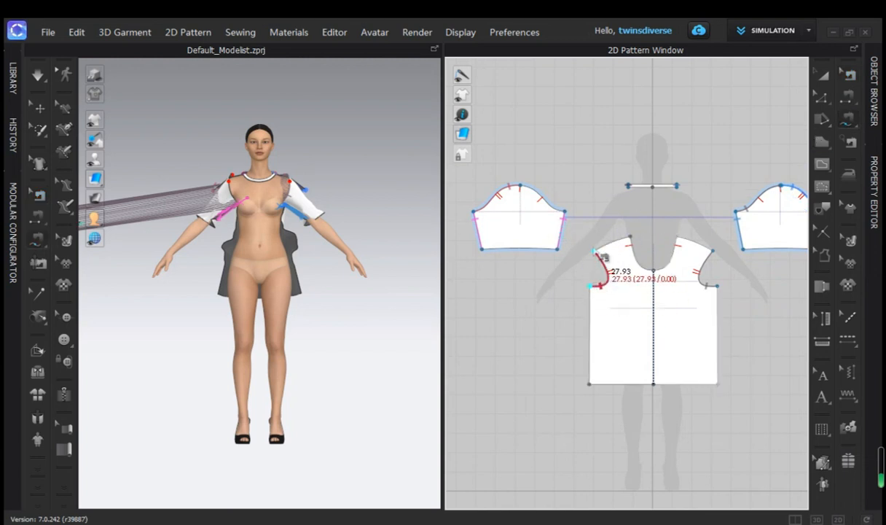
{"action": "left_click", "coordinate": [597, 252]}
{"action": "left_click", "coordinate": [563, 213]}
{"action": "scroll", "coordinate": [532, 194], "scroll_direction": "up", "scroll_amount": 8}
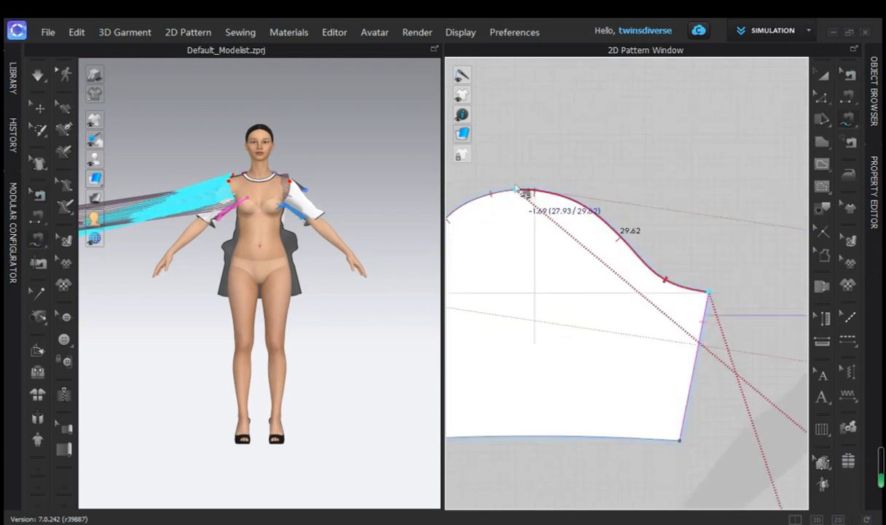
{"action": "left_click", "coordinate": [557, 205]}
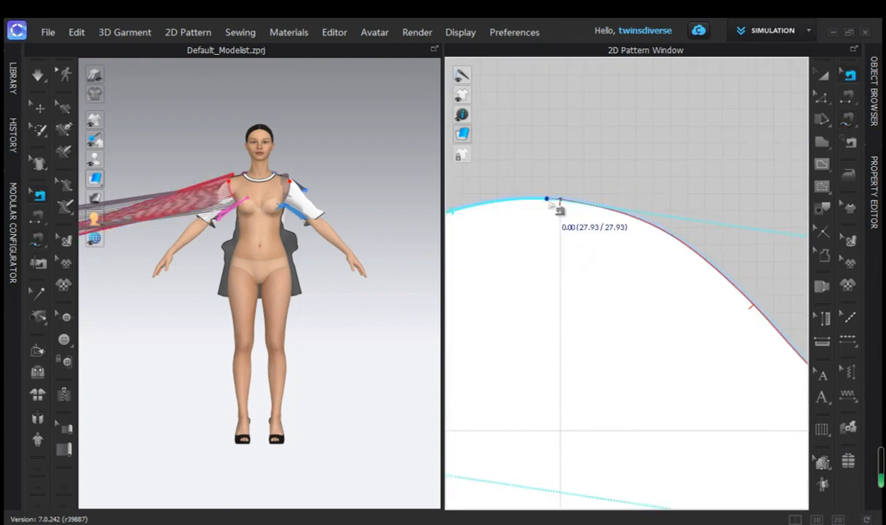
{"action": "left_click", "coordinate": [558, 208]}
{"action": "scroll", "coordinate": [570, 174], "scroll_direction": "down", "scroll_amount": 5}
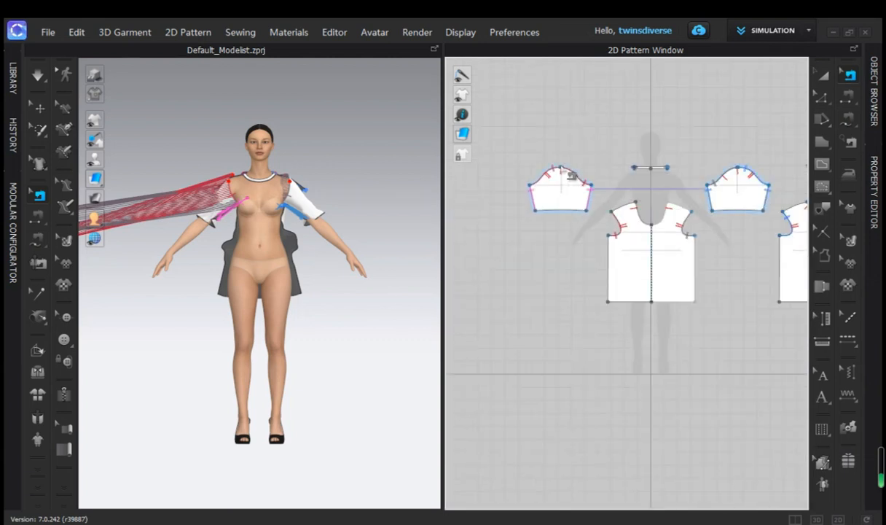
{"action": "scroll", "coordinate": [605, 182], "scroll_direction": "up", "scroll_amount": 4}
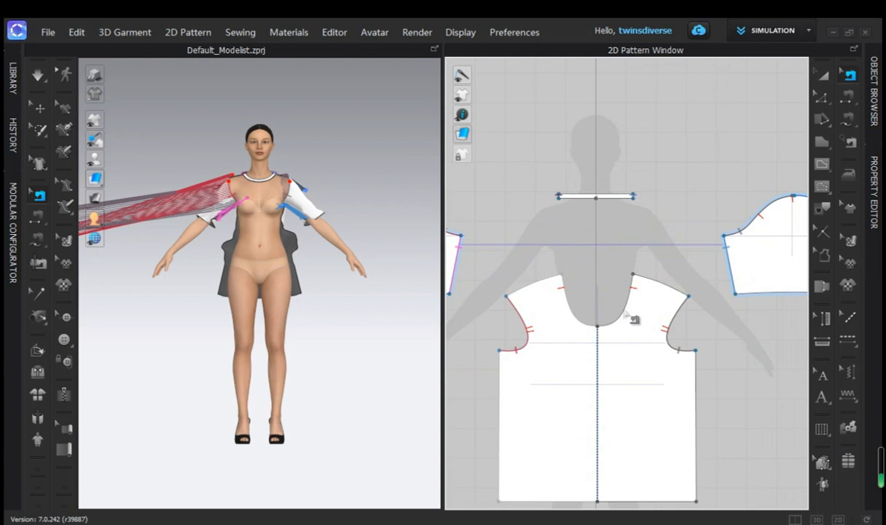
{"action": "left_click", "coordinate": [821, 97]}
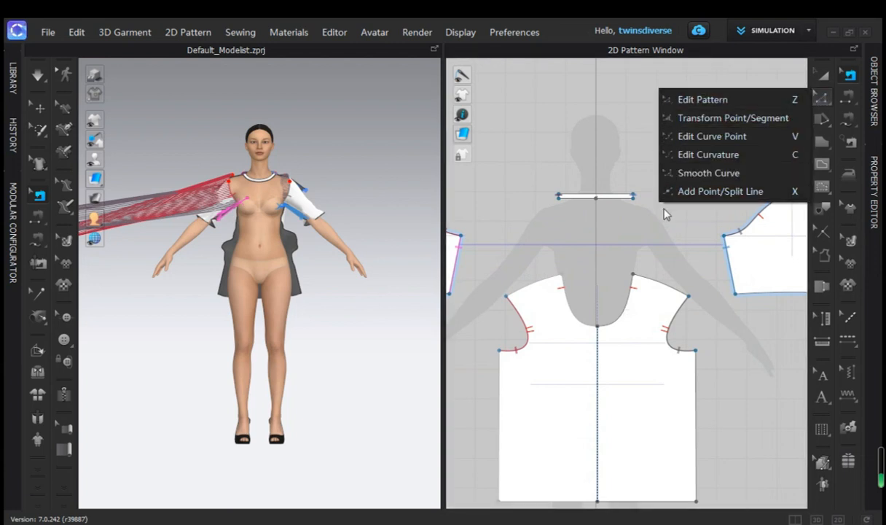
{"action": "scroll", "coordinate": [660, 224], "scroll_direction": "down", "scroll_amount": 3}
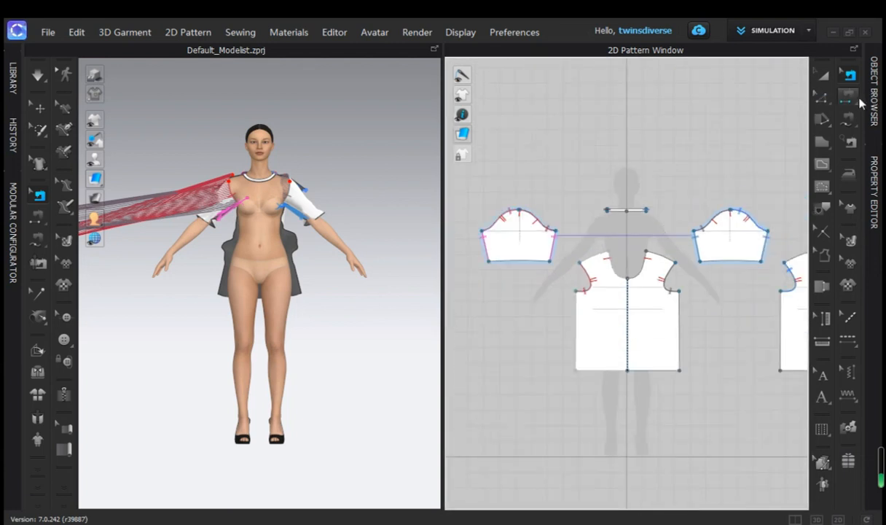
Sew both back shoulder seams to the matching front shoulder seams with Segment Sewing, keeping the sewing notches untwisted.
{"action": "scroll", "coordinate": [656, 191], "scroll_direction": "down", "scroll_amount": 2}
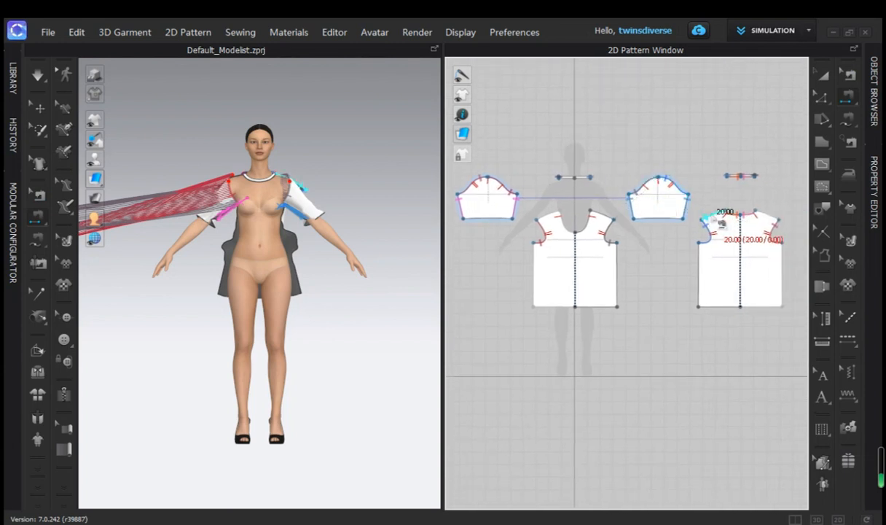
{"action": "left_click", "coordinate": [725, 227]}
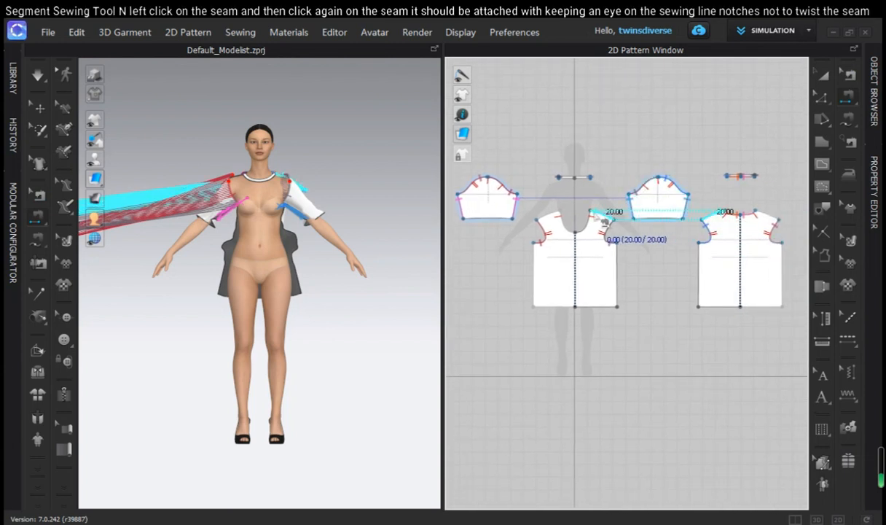
{"action": "left_click", "coordinate": [562, 229]}
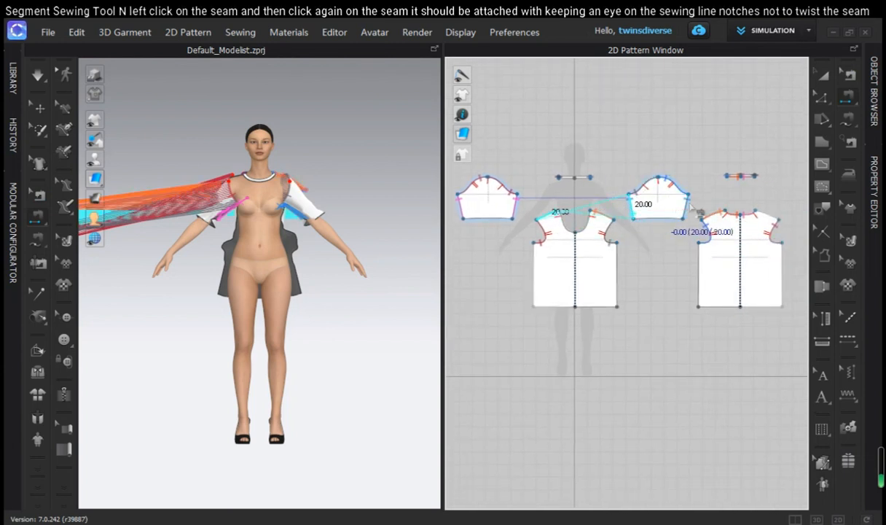
Sew both front side seams to the matching back side seams with Segment Sewing, keeping the sewing notches untwisted.
{"action": "left_click", "coordinate": [617, 269]}
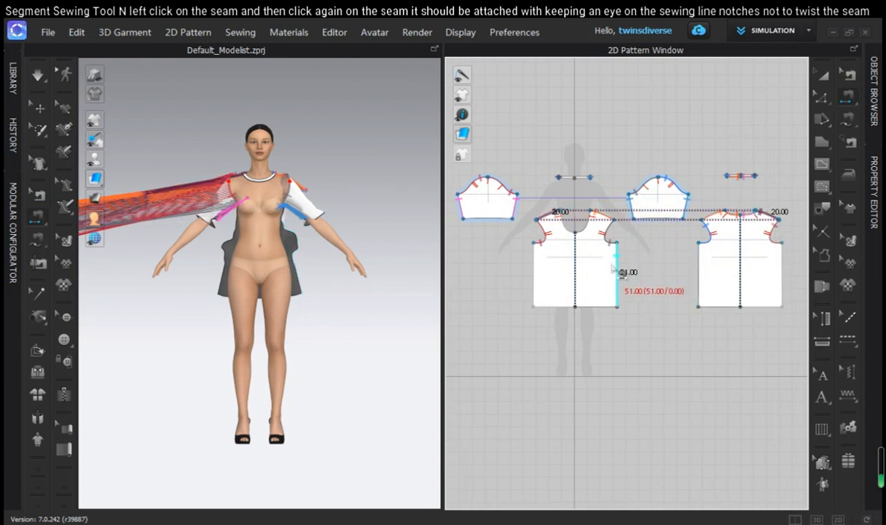
{"action": "left_click", "coordinate": [700, 277]}
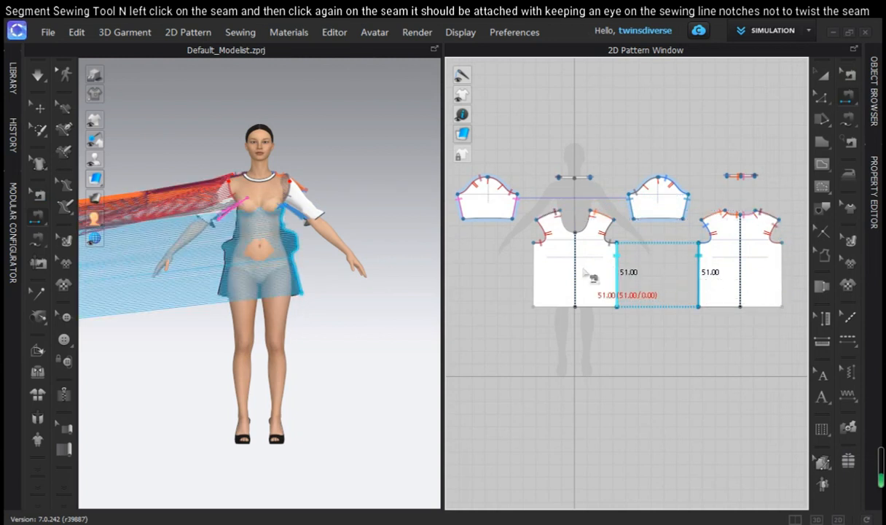
{"action": "left_click", "coordinate": [537, 288]}
{"action": "left_click", "coordinate": [782, 284]}
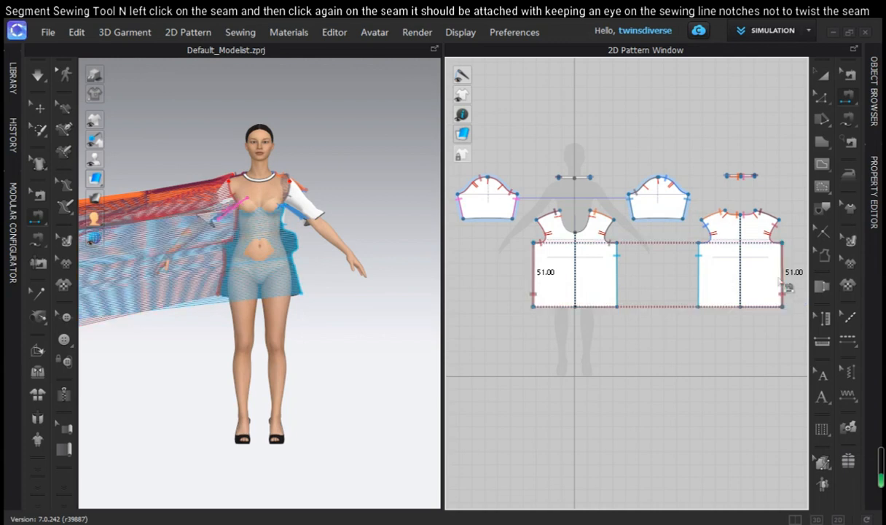
Compare the front collar's lower edge with the front neckline, and move one short end of the collar outward by 8 cm.
{"action": "scroll", "coordinate": [572, 179], "scroll_direction": "up", "scroll_amount": 5}
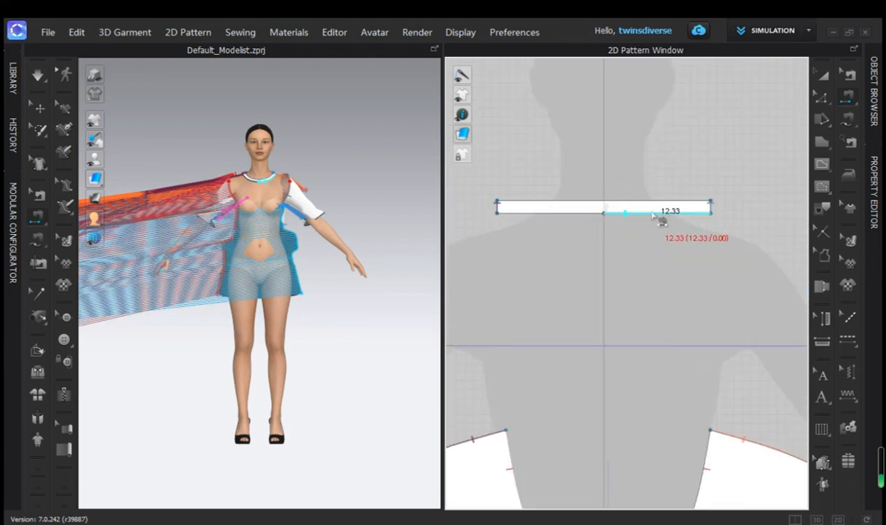
{"action": "scroll", "coordinate": [623, 229], "scroll_direction": "up", "scroll_amount": 1}
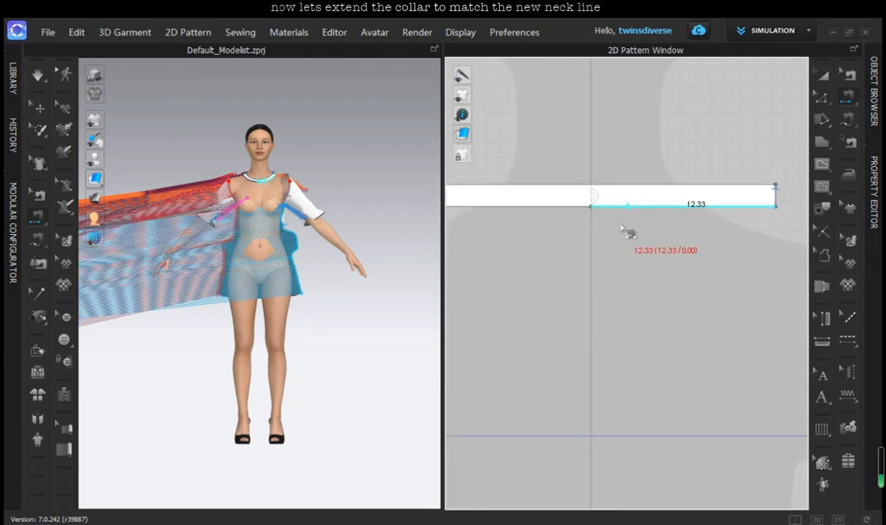
{"action": "scroll", "coordinate": [625, 230], "scroll_direction": "down", "scroll_amount": 3}
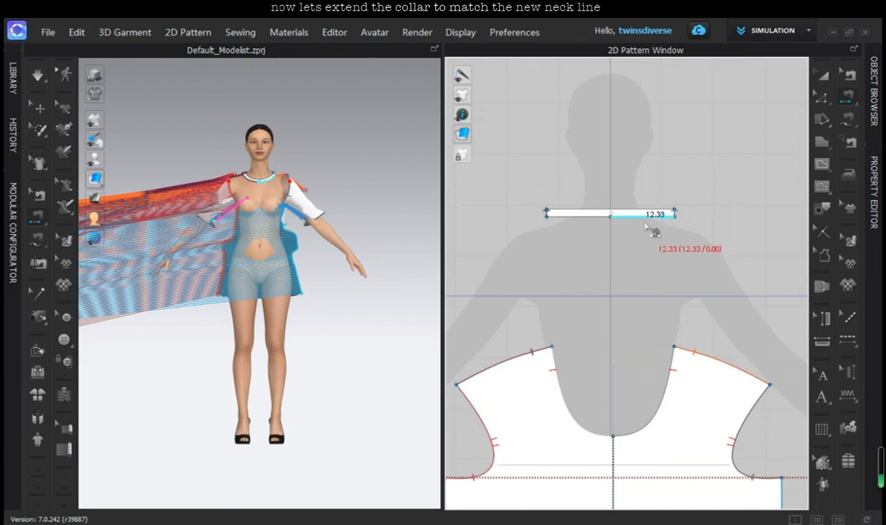
{"action": "left_click", "coordinate": [672, 353]}
{"action": "left_click", "coordinate": [821, 102]}
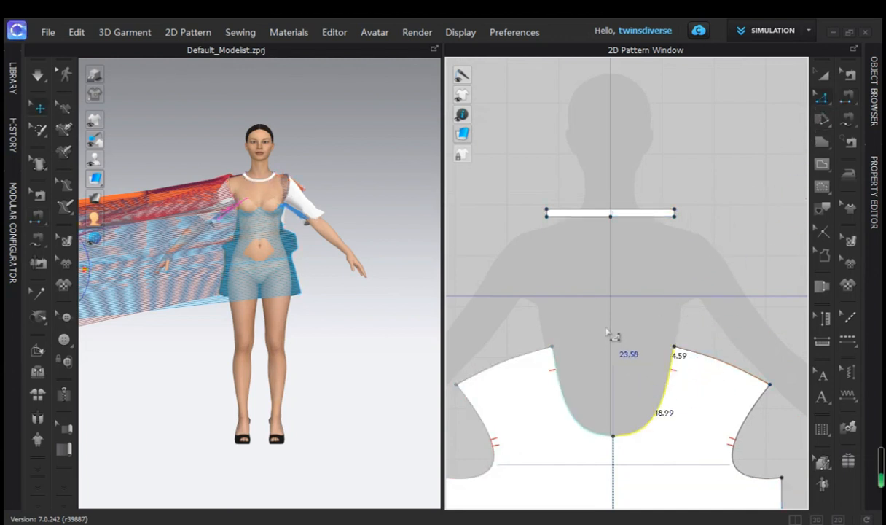
{"action": "left_click", "coordinate": [607, 332]}
{"action": "left_click", "coordinate": [663, 223]}
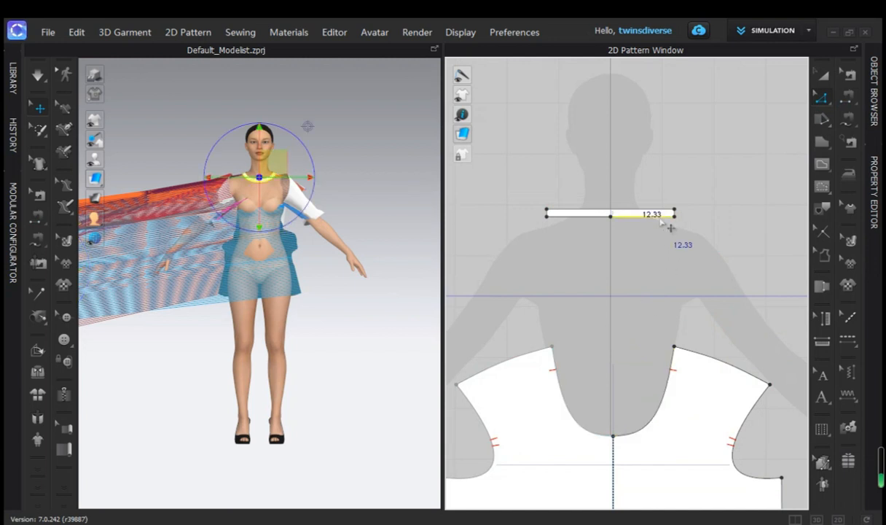
{"action": "scroll", "coordinate": [661, 231], "scroll_direction": "up", "scroll_amount": 3}
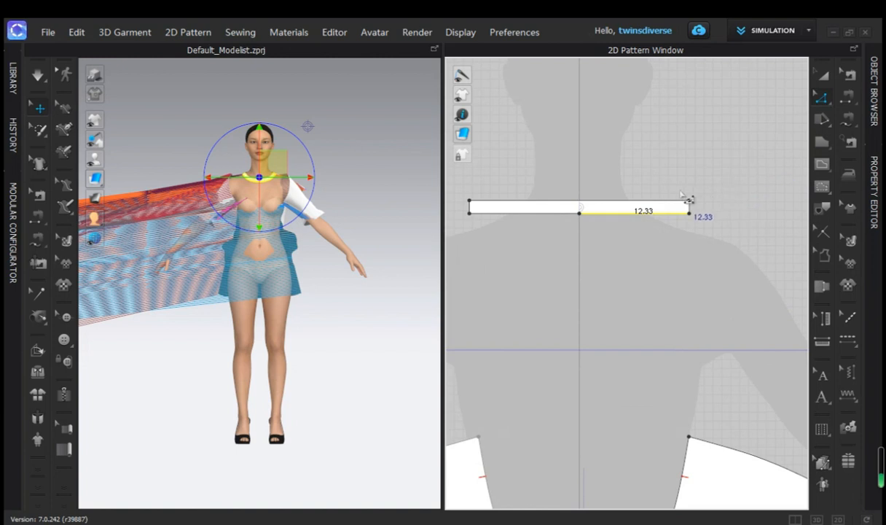
{"action": "left_click", "coordinate": [689, 207]}
{"action": "left_click_drag", "start_coordinate": [700, 213], "coordinate": [721, 215]}
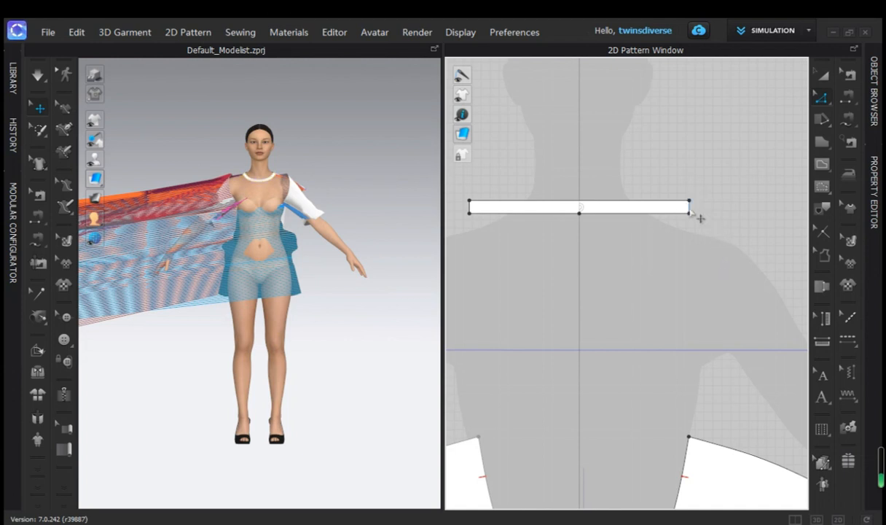
{"action": "right_click_drag", "start_coordinate": [696, 216], "coordinate": [715, 210]}
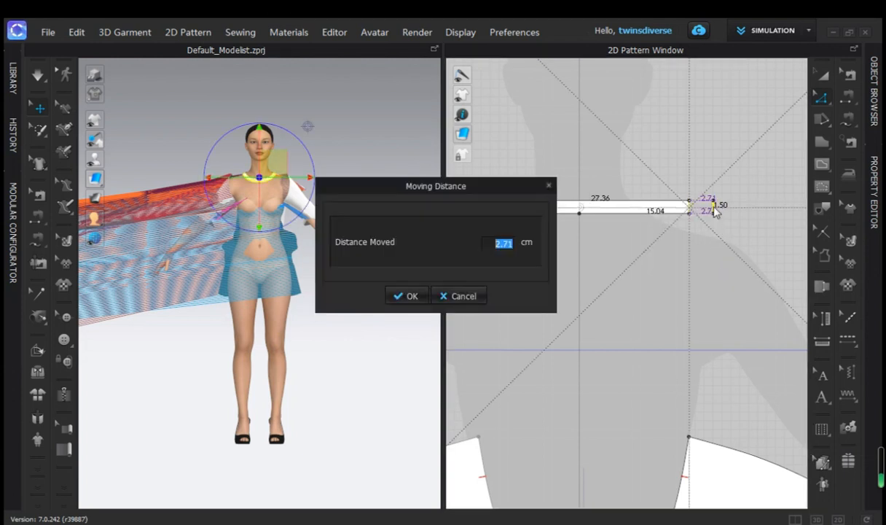
{"action": "type", "text": "8"}
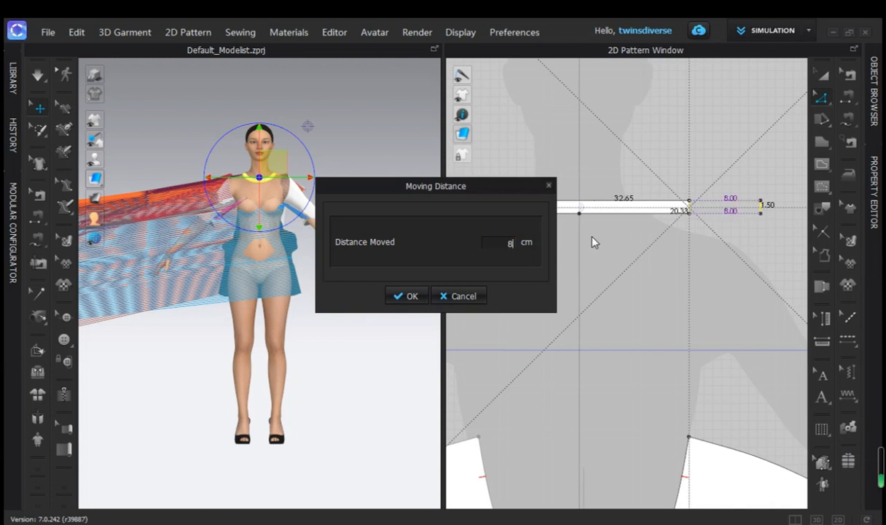
{"action": "left_click", "coordinate": [412, 296]}
Check the collar's half length against the front neckline again, and move the collar's opposite short end outward by 8 cm.
{"action": "scroll", "coordinate": [559, 291], "scroll_direction": "down", "scroll_amount": 2}
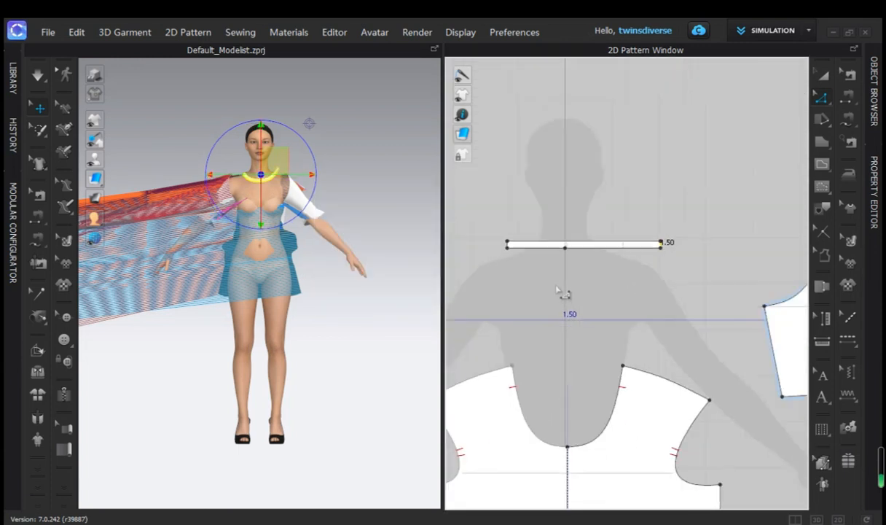
{"action": "left_click", "coordinate": [613, 267]}
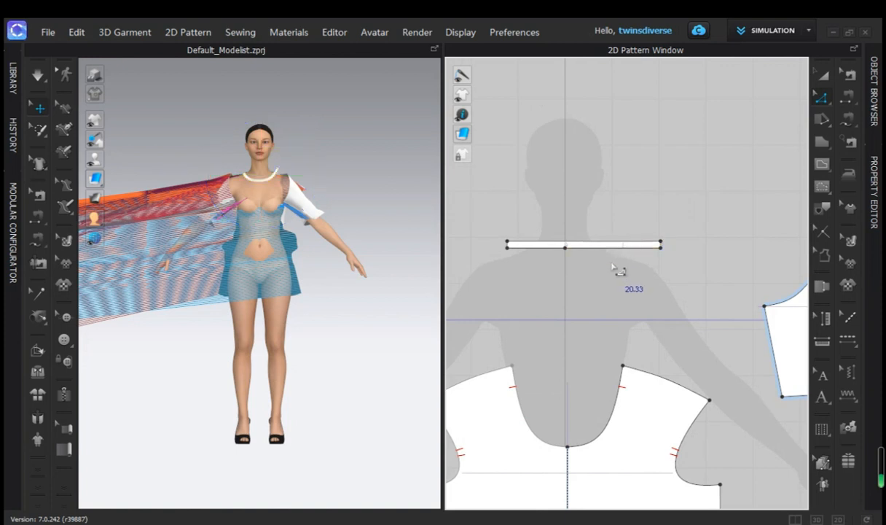
{"action": "left_click", "coordinate": [632, 398]}
{"action": "left_click", "coordinate": [595, 324]}
{"action": "scroll", "coordinate": [616, 281], "scroll_direction": "down", "scroll_amount": 2}
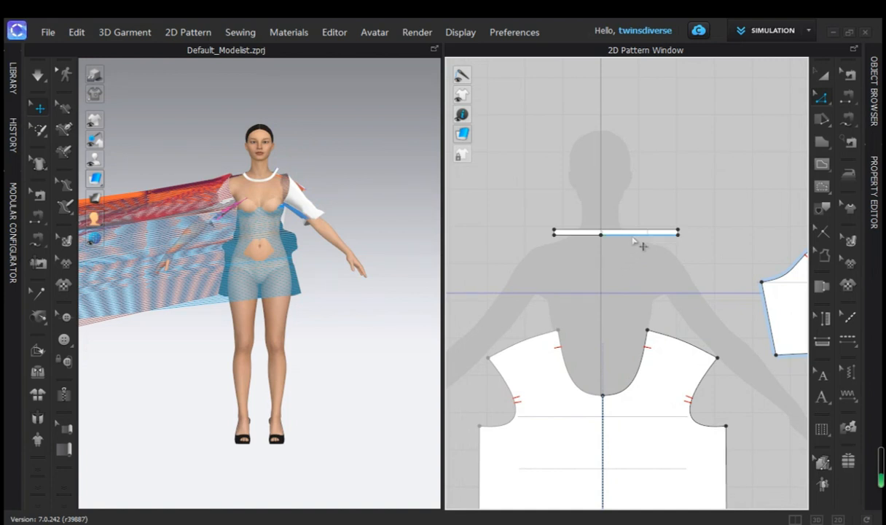
{"action": "left_click", "coordinate": [632, 238]}
{"action": "left_click", "coordinate": [621, 251]}
{"action": "scroll", "coordinate": [560, 245], "scroll_direction": "up", "scroll_amount": 3}
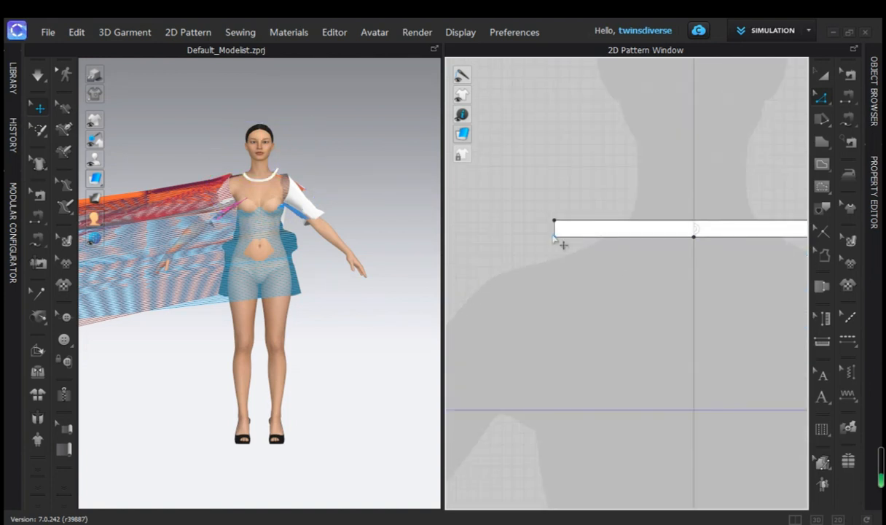
{"action": "left_click_drag", "start_coordinate": [568, 241], "coordinate": [541, 235]}
{"action": "right_click", "coordinate": [541, 234]}
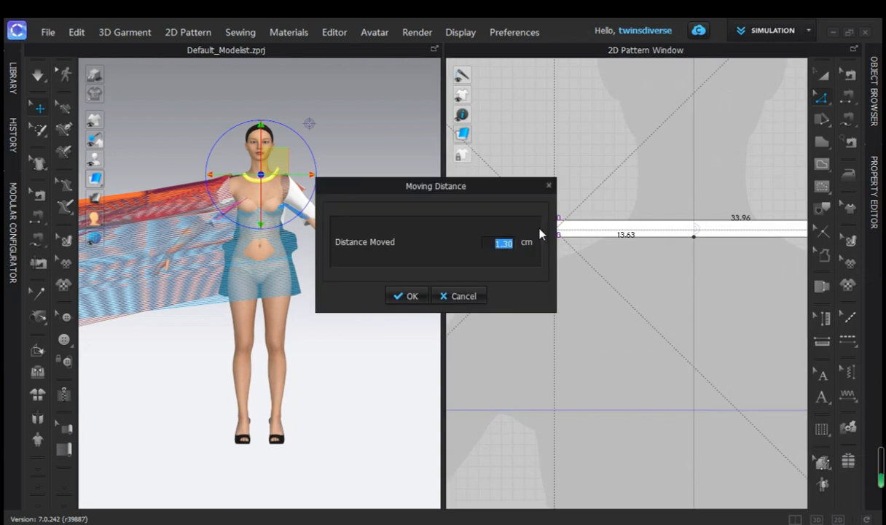
{"action": "type", "text": "8"}
{"action": "key", "text": "Return"}
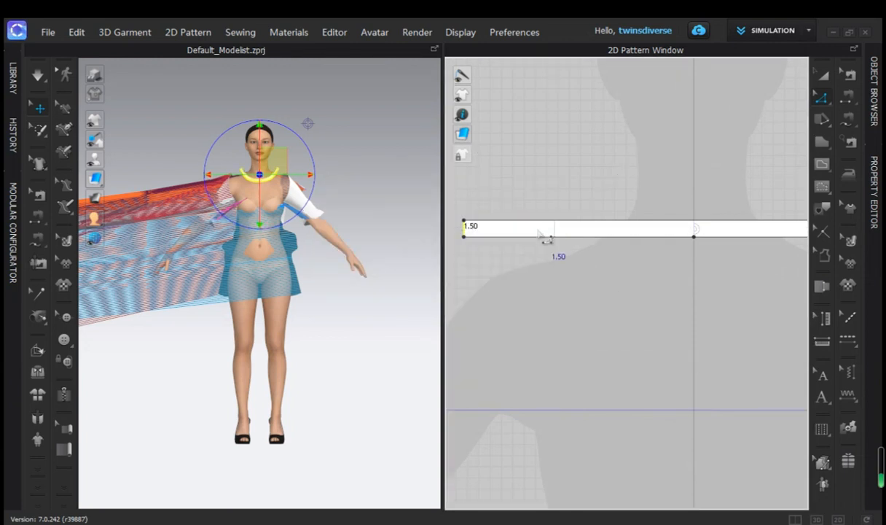
Free-sew the full lower edge of the front collar to the entire front neckline, from shoulder point to shoulder point.
{"action": "scroll", "coordinate": [557, 265], "scroll_direction": "down", "scroll_amount": 5}
{"action": "middle_click_drag", "start_coordinate": [589, 285], "coordinate": [573, 170]}
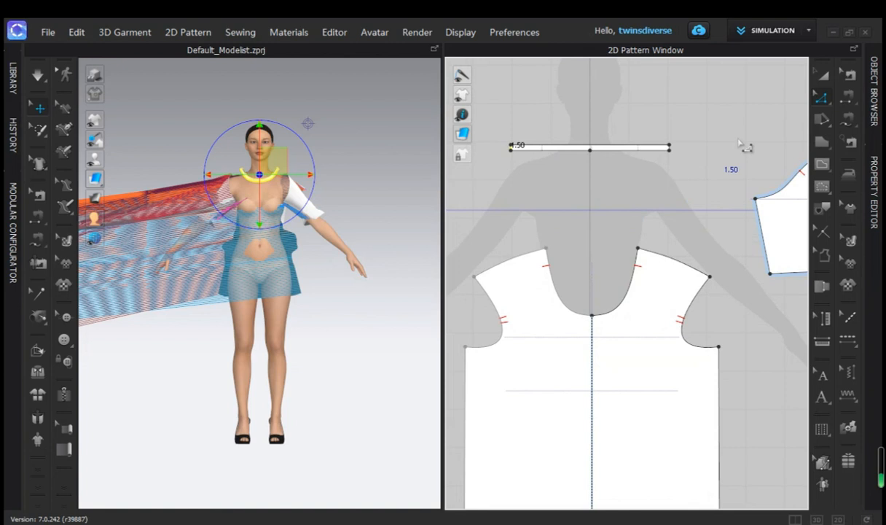
{"action": "left_click", "coordinate": [846, 119]}
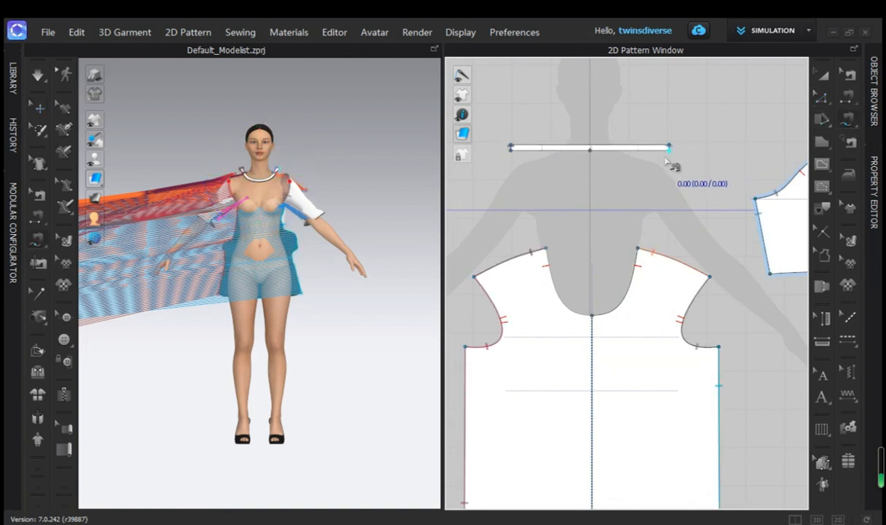
{"action": "left_click", "coordinate": [669, 148]}
{"action": "left_click", "coordinate": [512, 148]}
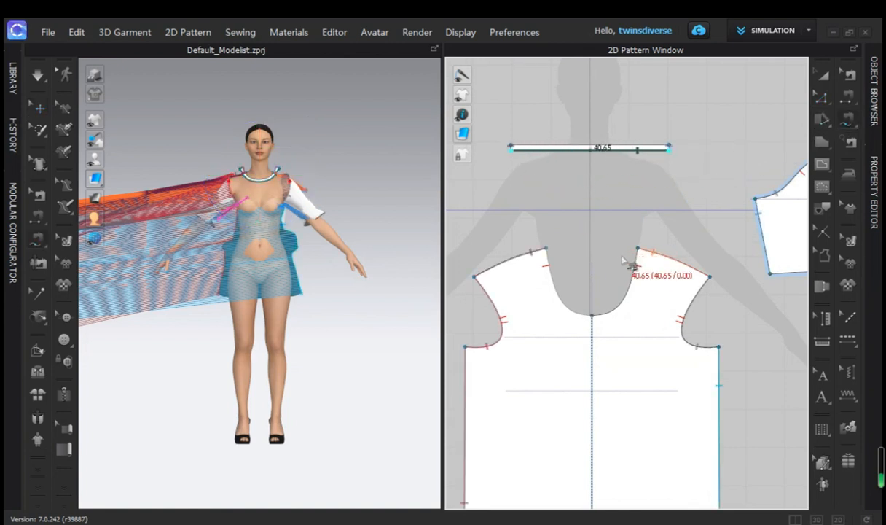
{"action": "left_click", "coordinate": [637, 250]}
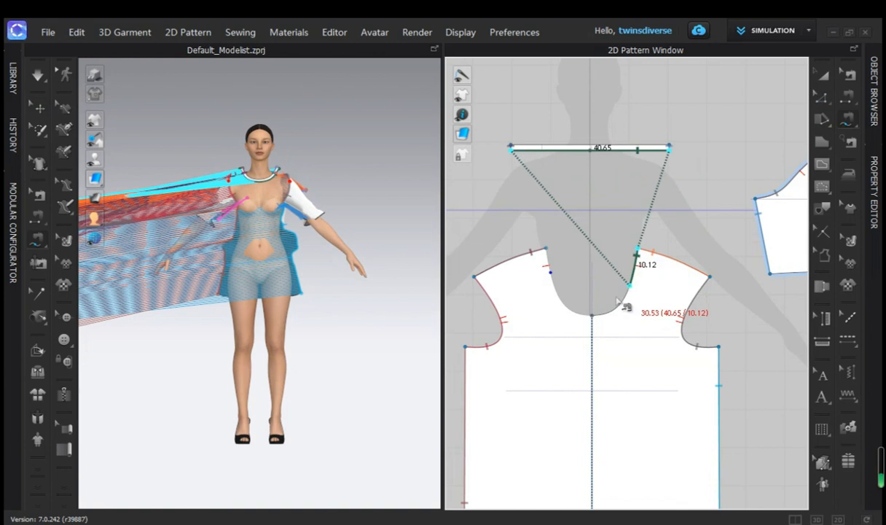
{"action": "left_click", "coordinate": [547, 251]}
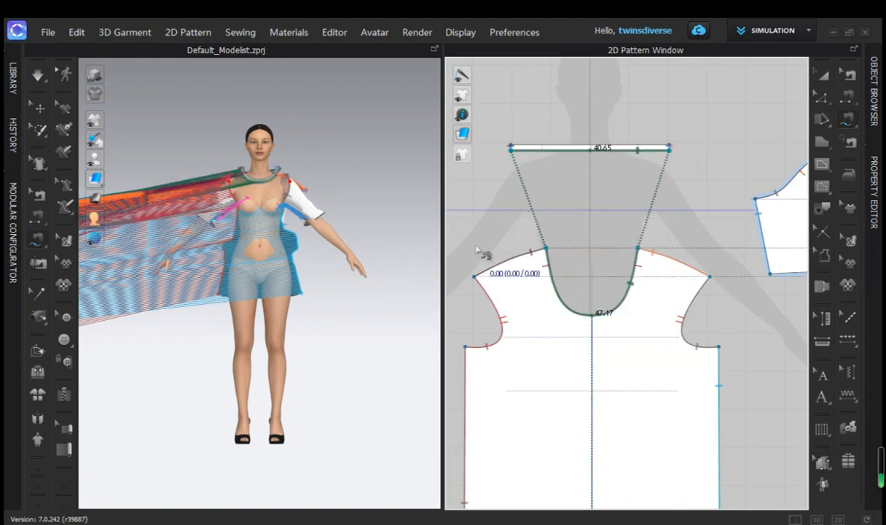
Reset the 3D arrangement of the front panel and move it to an empty area beside the avatar.
{"action": "scroll", "coordinate": [481, 252], "scroll_direction": "down", "scroll_amount": 4}
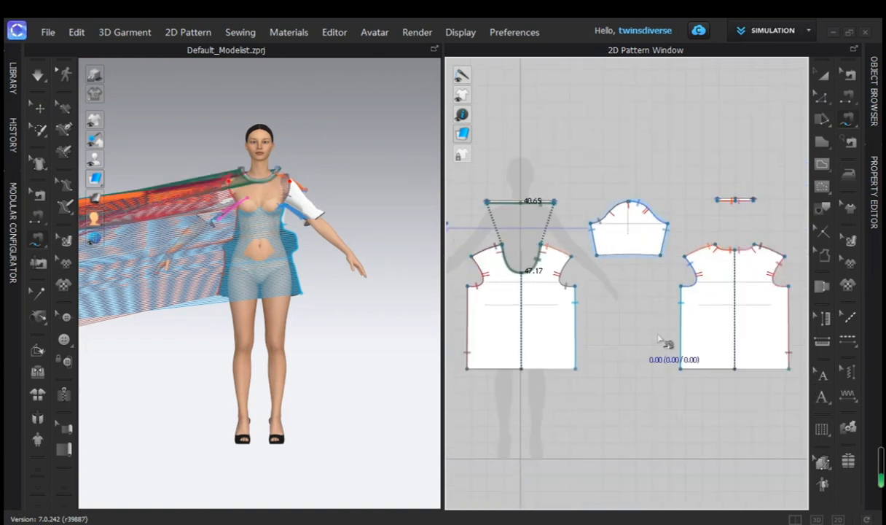
{"action": "left_click", "coordinate": [824, 75]}
{"action": "left_click", "coordinate": [544, 313]}
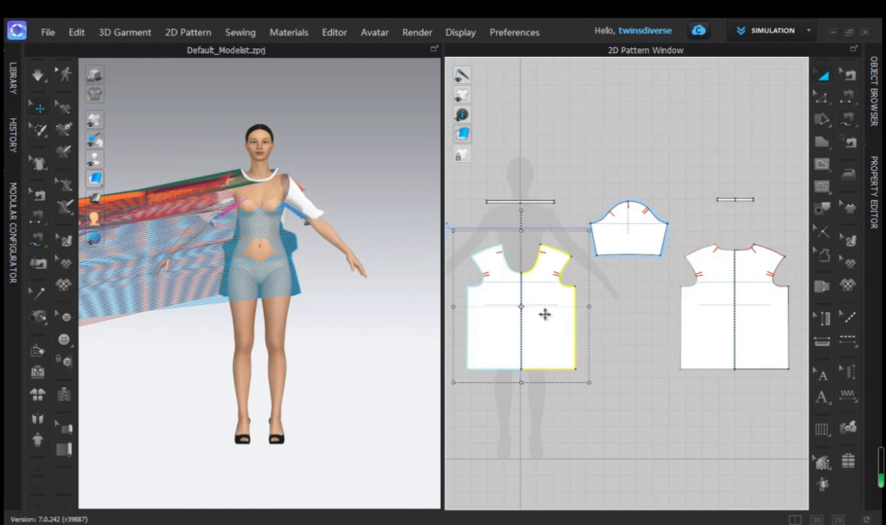
{"action": "scroll", "coordinate": [448, 250], "scroll_direction": "down", "scroll_amount": 3}
{"action": "scroll", "coordinate": [415, 281], "scroll_direction": "down", "scroll_amount": 2}
{"action": "scroll", "coordinate": [415, 280], "scroll_direction": "down", "scroll_amount": 1}
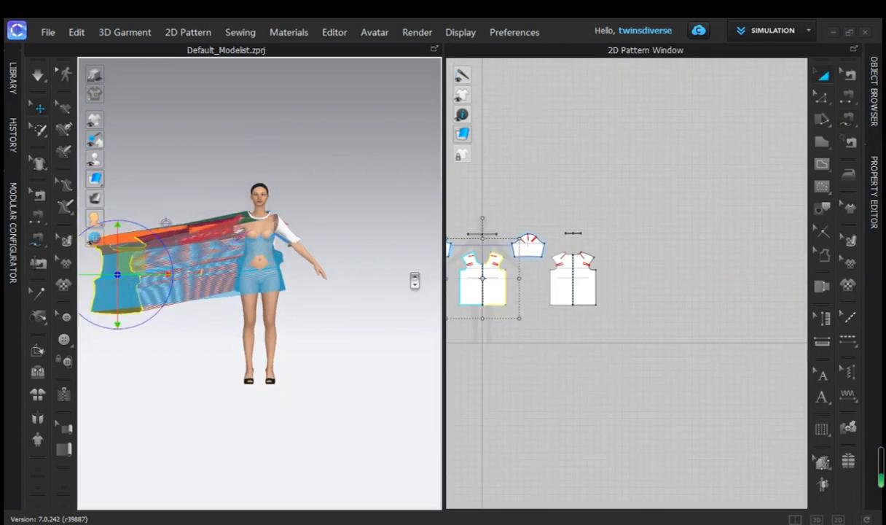
{"action": "right_click", "coordinate": [127, 270]}
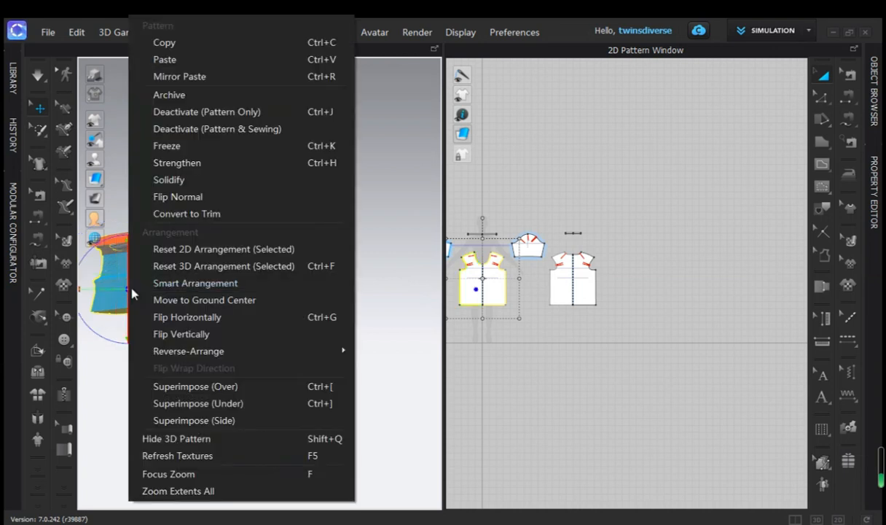
{"action": "left_click", "coordinate": [217, 268]}
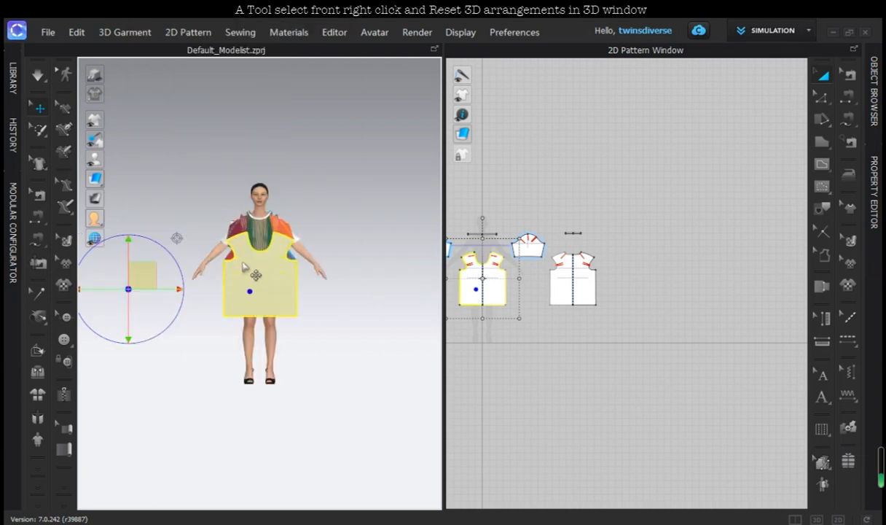
{"action": "left_click_drag", "start_coordinate": [244, 268], "coordinate": [324, 231]}
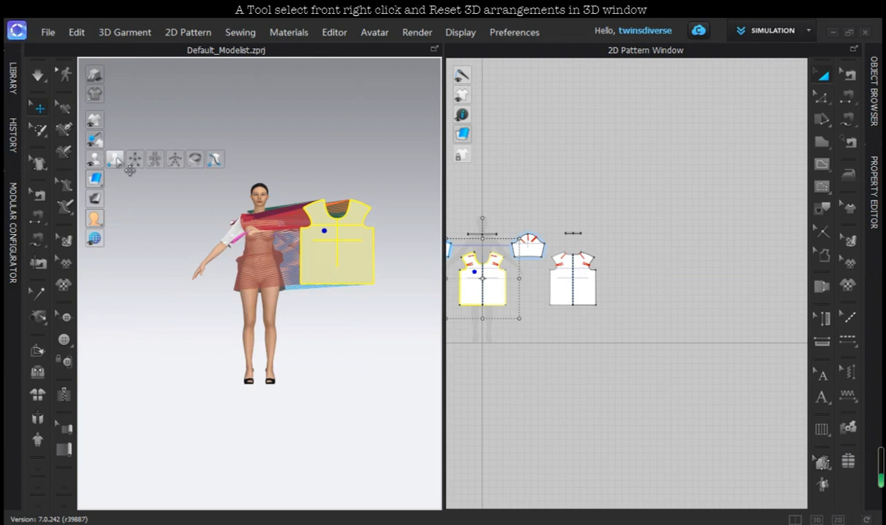
Show the avatar's arrangement points and place the front panel on the central point at the front of the torso.
{"action": "left_click", "coordinate": [134, 160]}
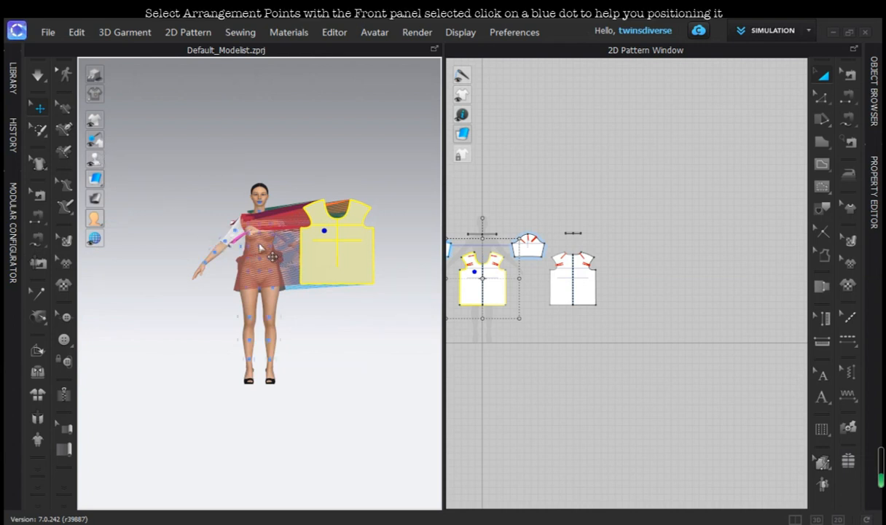
{"action": "left_click", "coordinate": [260, 245]}
{"action": "left_click", "coordinate": [341, 257]}
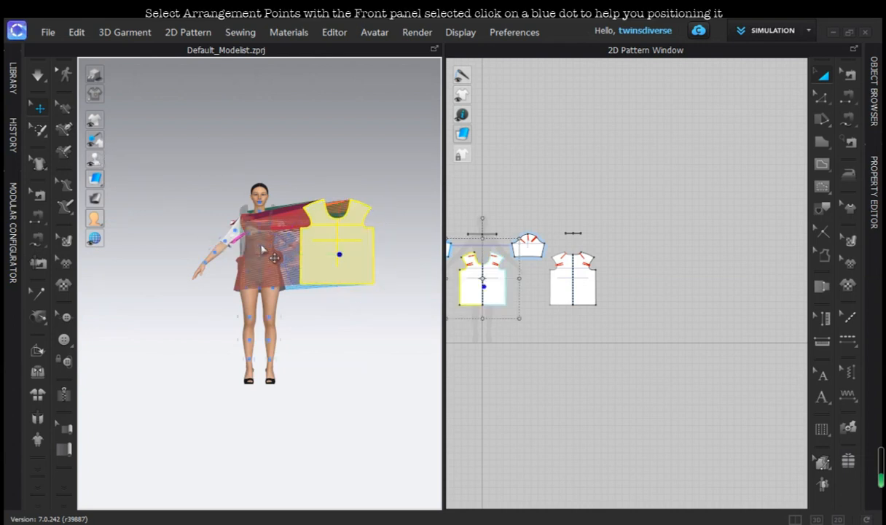
{"action": "left_click", "coordinate": [259, 239]}
{"action": "left_click", "coordinate": [169, 211]}
{"action": "scroll", "coordinate": [247, 251], "scroll_direction": "up", "scroll_amount": 4}
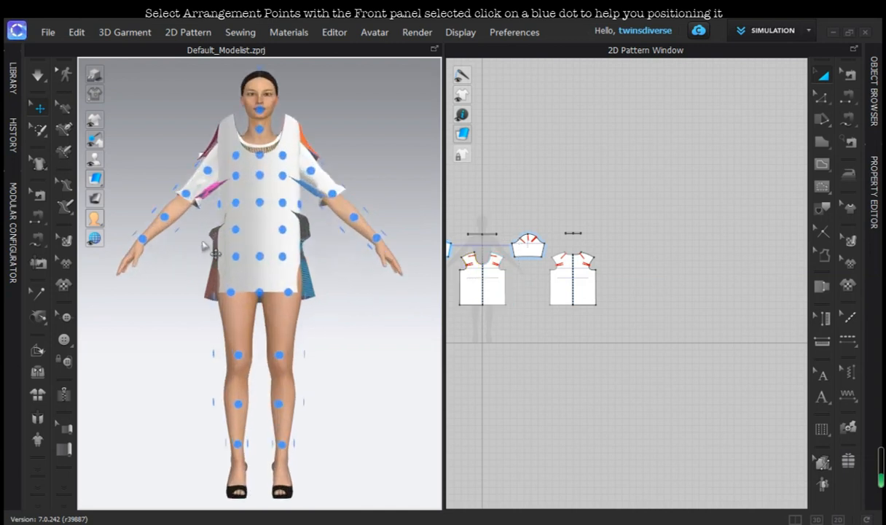
Move the front panel slightly forward of the avatar's body in a side view and simulate the garment.
{"action": "left_click", "coordinate": [254, 202]}
{"action": "right_click_drag", "start_coordinate": [210, 219], "coordinate": [323, 225]}
{"action": "left_click_drag", "start_coordinate": [287, 210], "coordinate": [298, 206]}
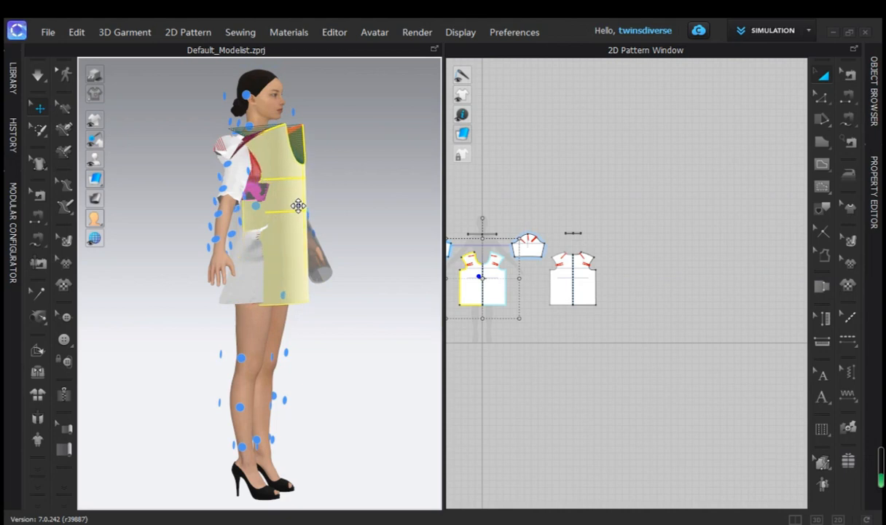
{"action": "right_click_drag", "start_coordinate": [299, 205], "coordinate": [328, 244]}
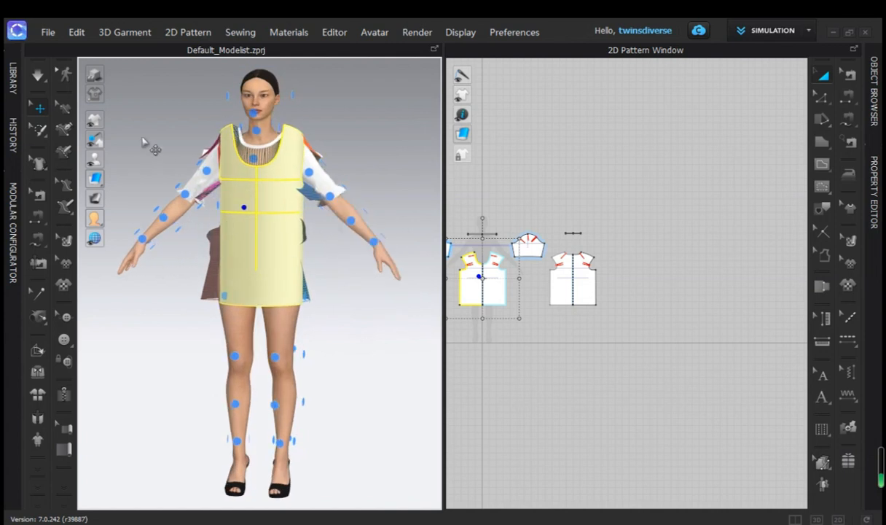
{"action": "key", "text": "space"}
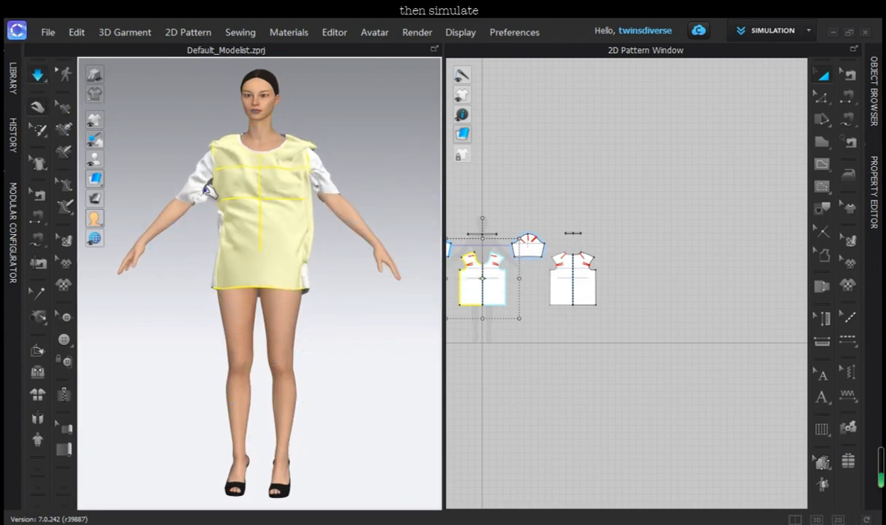
Pull the front panel and both sleeves into place on the avatar while the simulation runs.
{"action": "right_click_drag", "start_coordinate": [544, 322], "coordinate": [624, 349]}
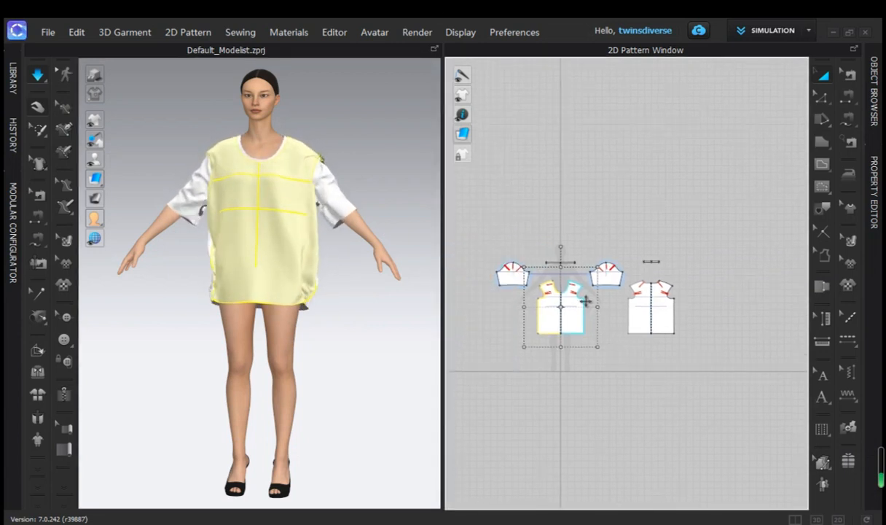
{"action": "scroll", "coordinate": [605, 335], "scroll_direction": "up", "scroll_amount": 3}
{"action": "scroll", "coordinate": [645, 333], "scroll_direction": "down", "scroll_amount": 1}
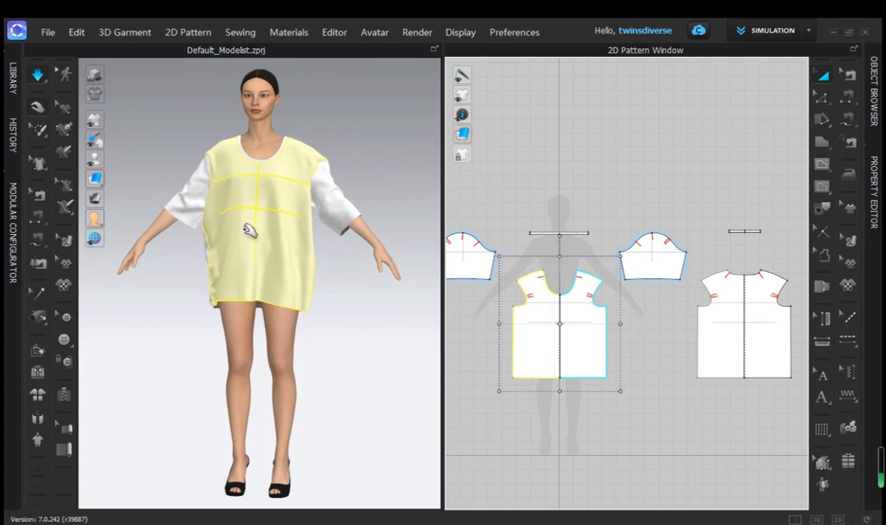
{"action": "left_click", "coordinate": [328, 224]}
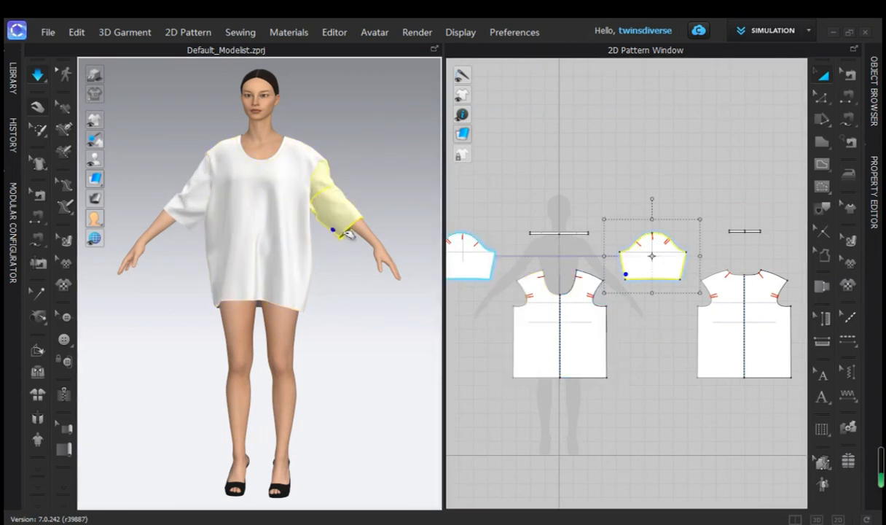
{"action": "left_click", "coordinate": [185, 226]}
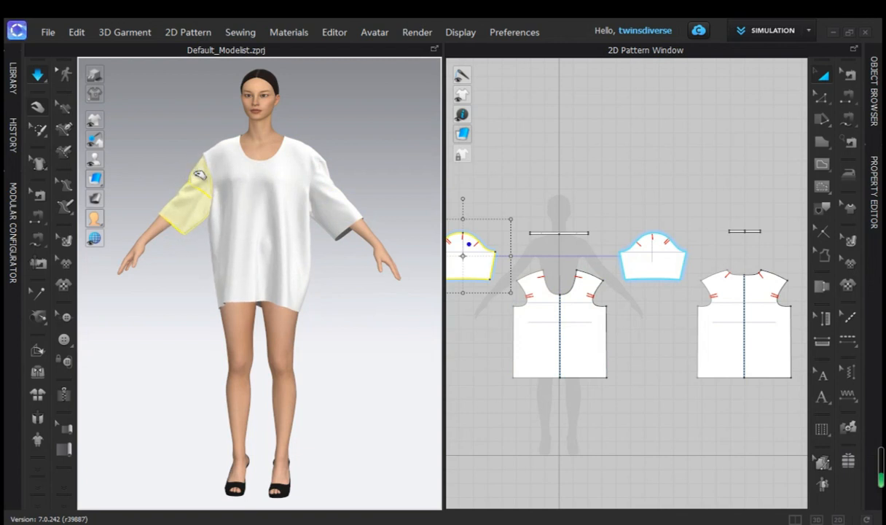
{"action": "left_click_drag", "start_coordinate": [175, 206], "coordinate": [156, 199]}
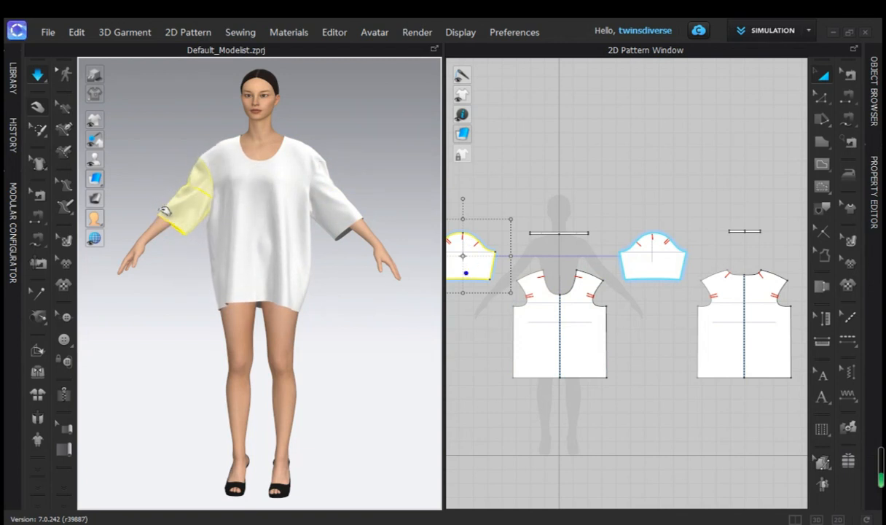
{"action": "left_click", "coordinate": [173, 268]}
Apply the FV2_03_Attention pose to the avatar as Pose Only, keeping the current shoe pose and aligning the bottom to the ground.
{"action": "left_click", "coordinate": [12, 87]}
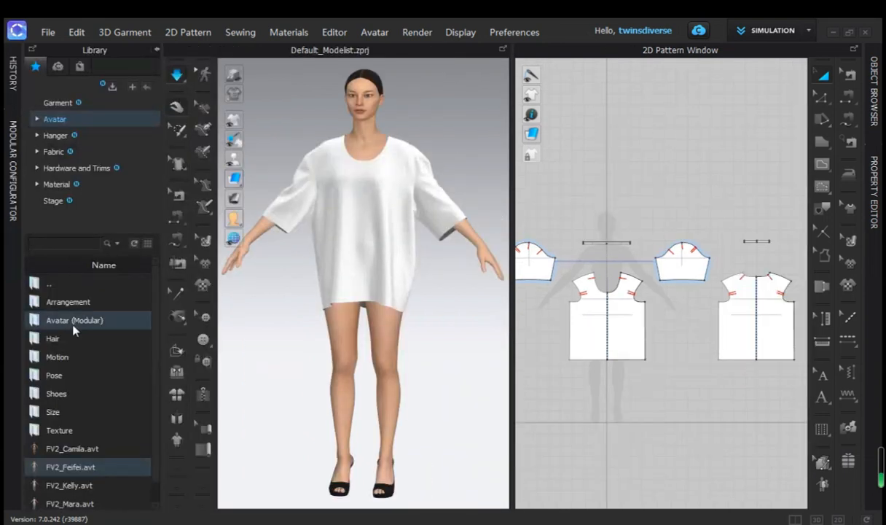
{"action": "double_click", "coordinate": [68, 377]}
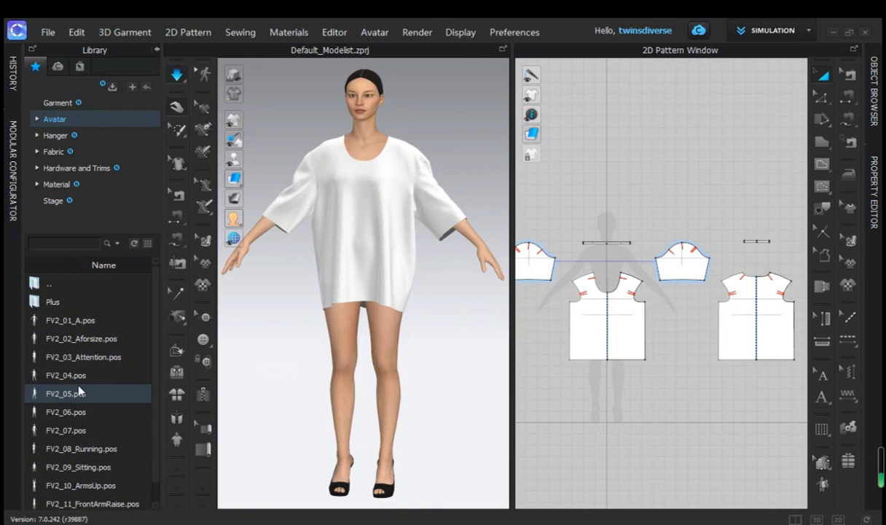
{"action": "double_click", "coordinate": [83, 357]}
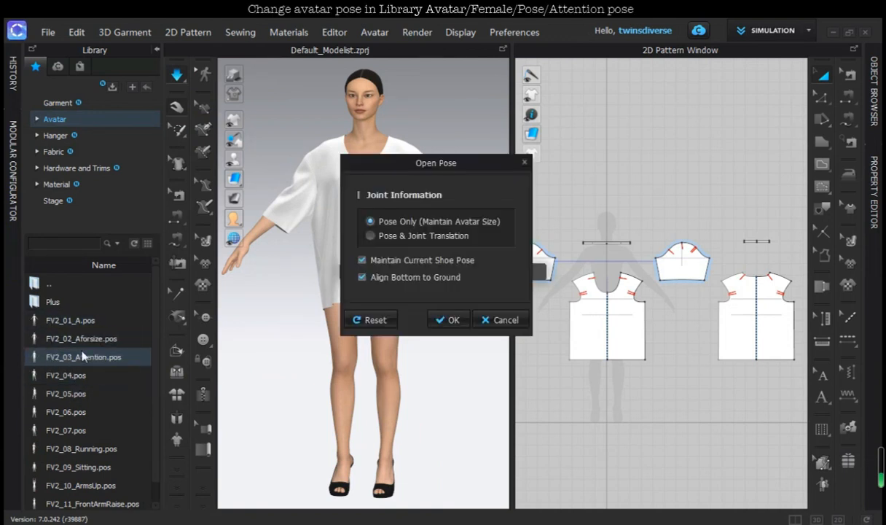
{"action": "left_click", "coordinate": [451, 321]}
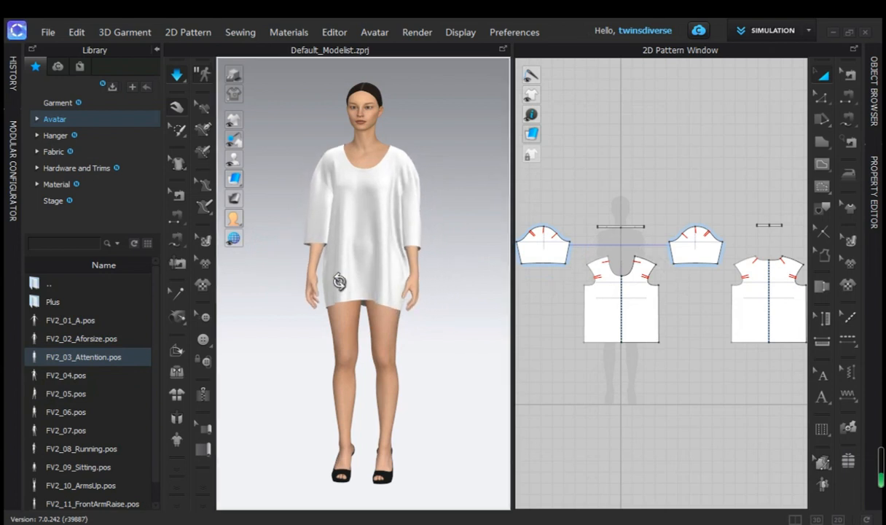
Tug the lower middle of the front panel to settle its drape in the new pose while simulating.
{"action": "scroll", "coordinate": [357, 287], "scroll_direction": "up", "scroll_amount": 4}
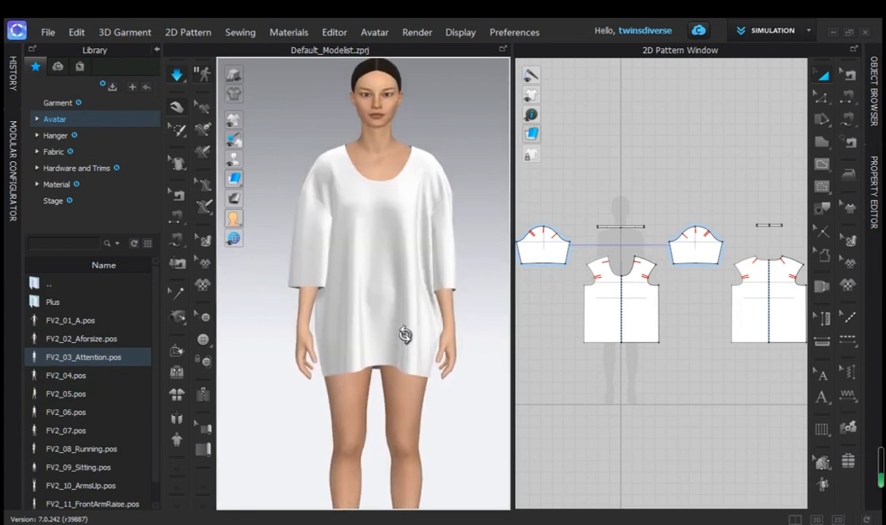
{"action": "left_click", "coordinate": [405, 334]}
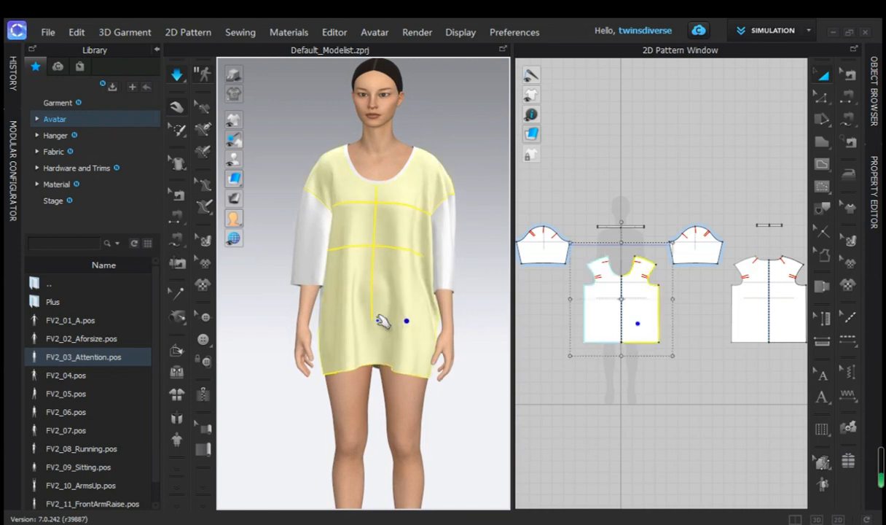
{"action": "left_click", "coordinate": [373, 323]}
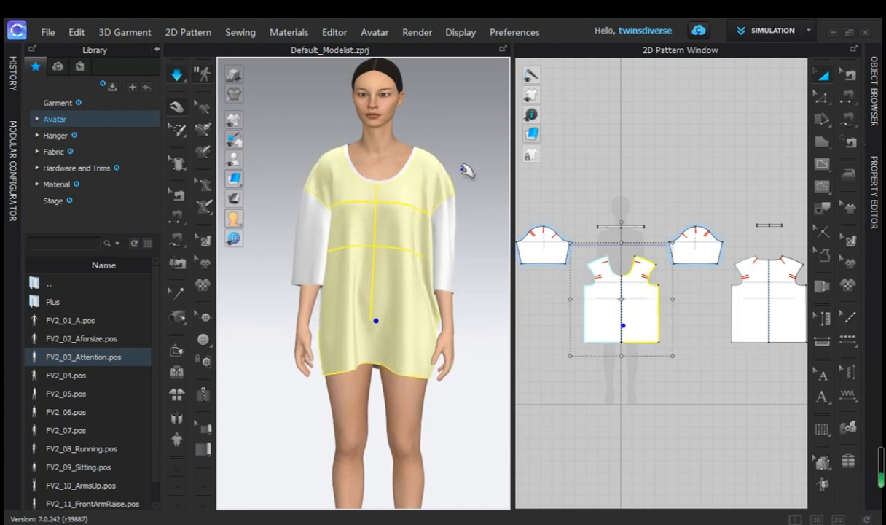
Adjust the drape of the back panel and the avatar's left sleeve from behind, and return to the front view.
{"action": "right_click_drag", "start_coordinate": [467, 169], "coordinate": [213, 178]}
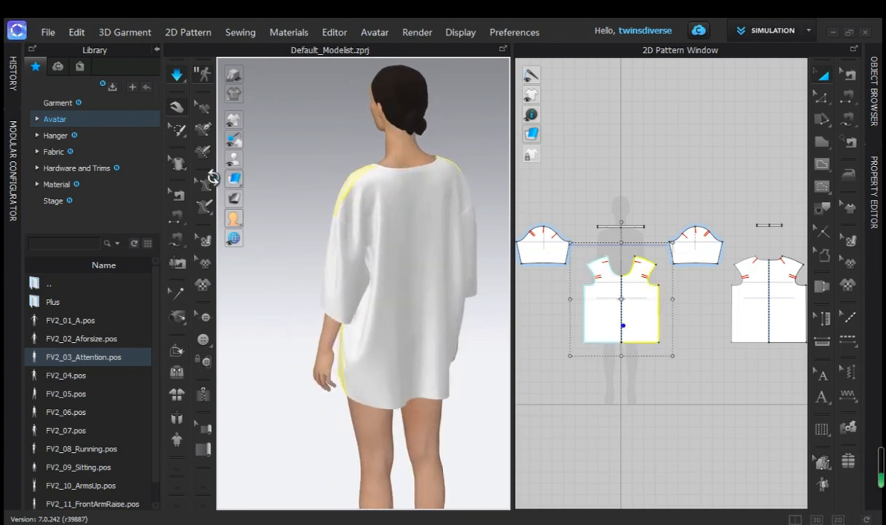
{"action": "left_click", "coordinate": [375, 215]}
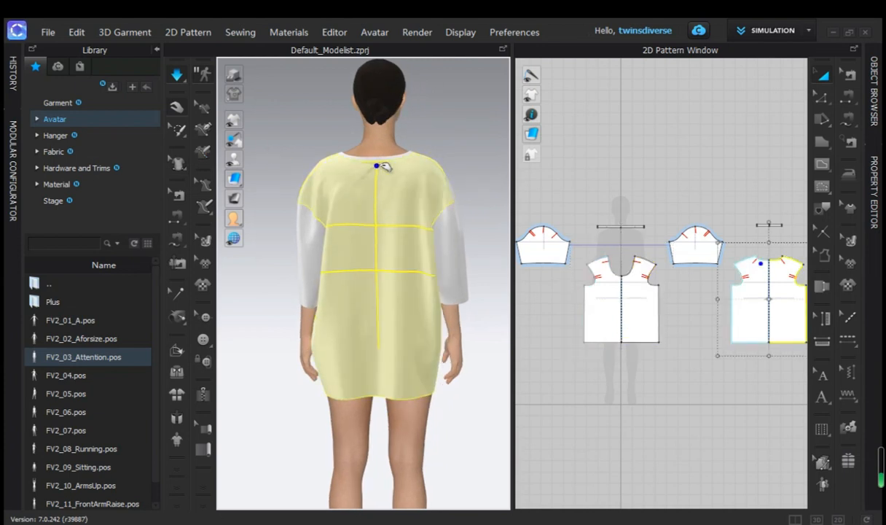
{"action": "left_click", "coordinate": [314, 124]}
{"action": "left_click", "coordinate": [328, 182]}
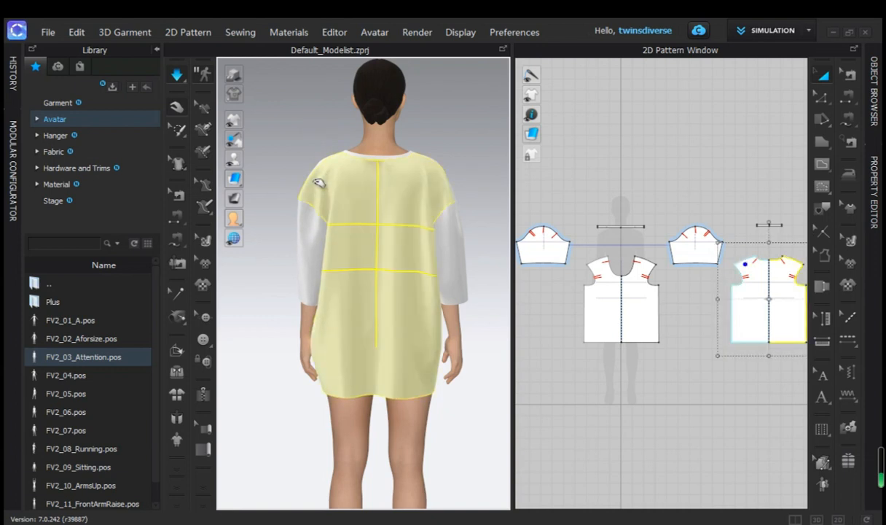
{"action": "left_click", "coordinate": [307, 249]}
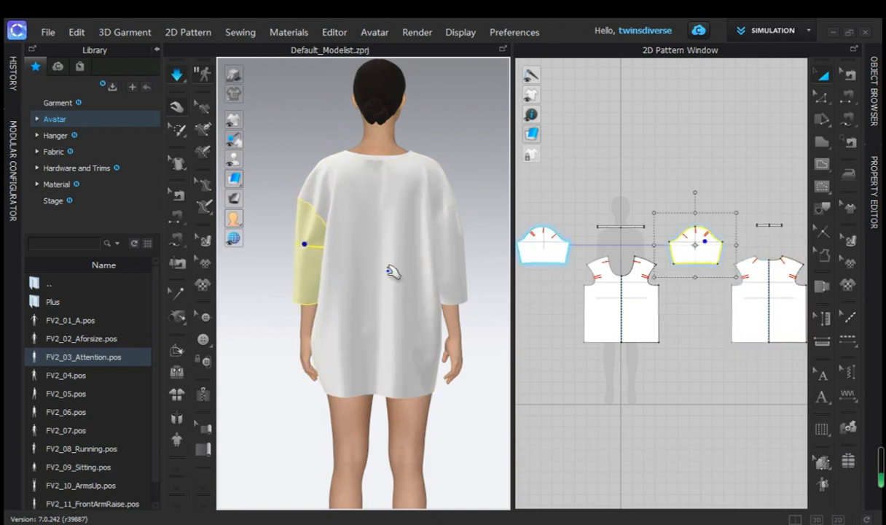
{"action": "left_click", "coordinate": [237, 261]}
{"action": "right_click_drag", "start_coordinate": [264, 303], "coordinate": [431, 319]}
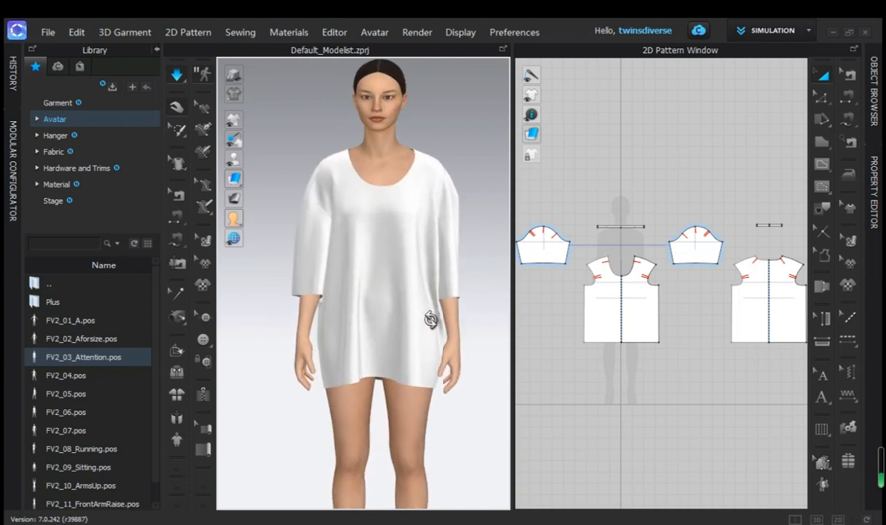
Strengthen the avatar's left sleeve and pull it outward during simulation to straighten its drape.
{"action": "left_click", "coordinate": [453, 232]}
{"action": "right_click", "coordinate": [460, 273]}
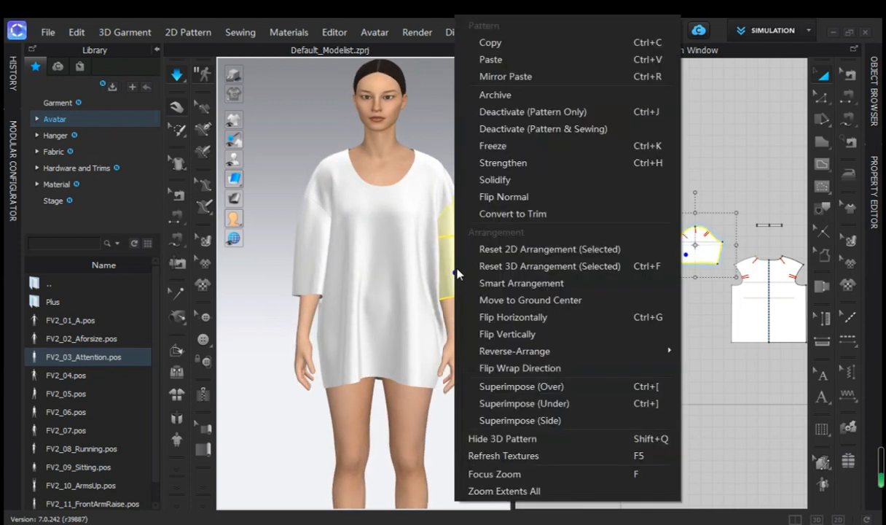
{"action": "left_click", "coordinate": [503, 176]}
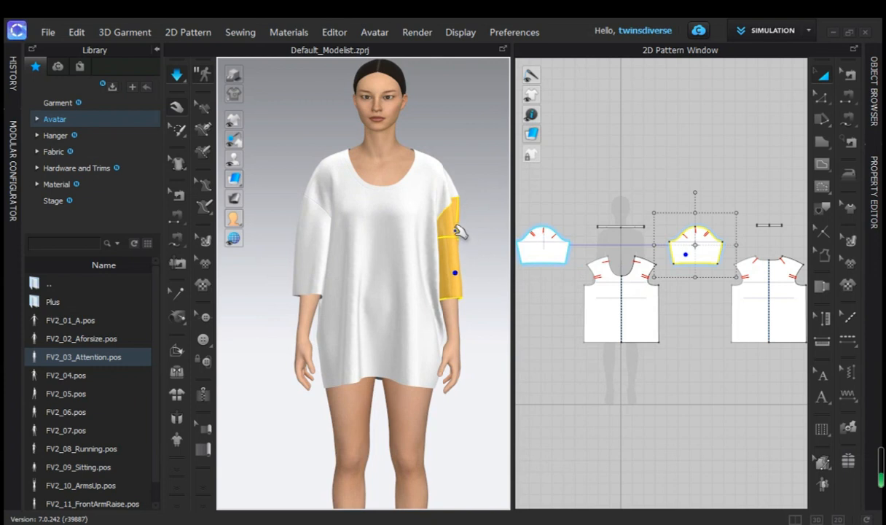
{"action": "left_click_drag", "start_coordinate": [476, 224], "coordinate": [469, 271]}
{"action": "left_click", "coordinate": [488, 264]}
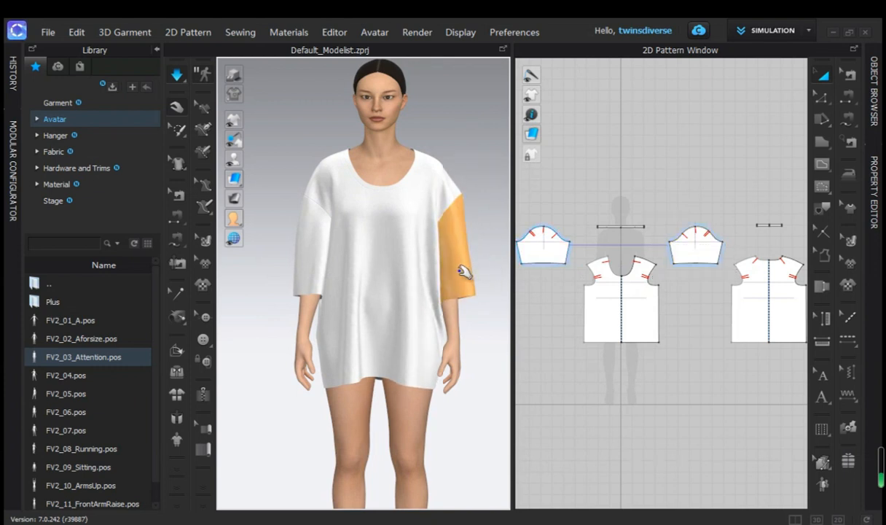
Turn off strengthening on the avatar's left sleeve and let the garment settle.
{"action": "right_click", "coordinate": [462, 272]}
{"action": "left_click", "coordinate": [502, 164]}
{"action": "left_click", "coordinate": [439, 159]}
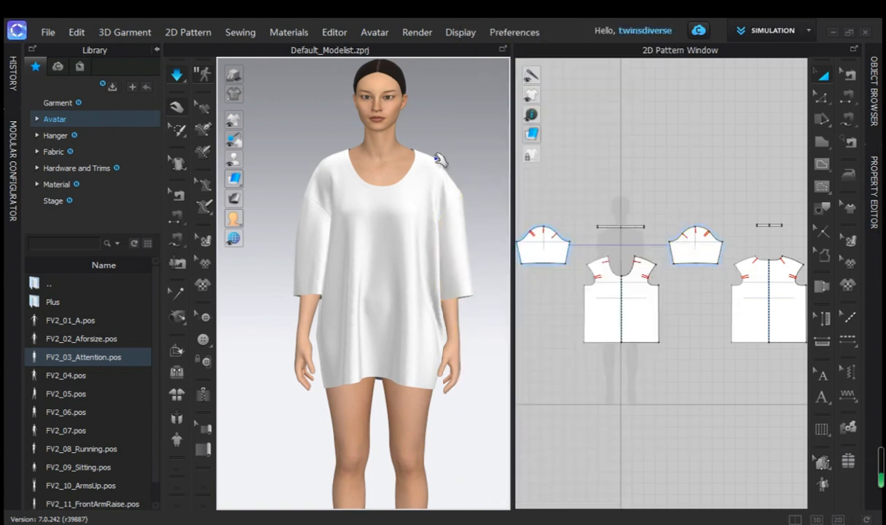
{"action": "right_click_drag", "start_coordinate": [440, 159], "coordinate": [425, 172]}
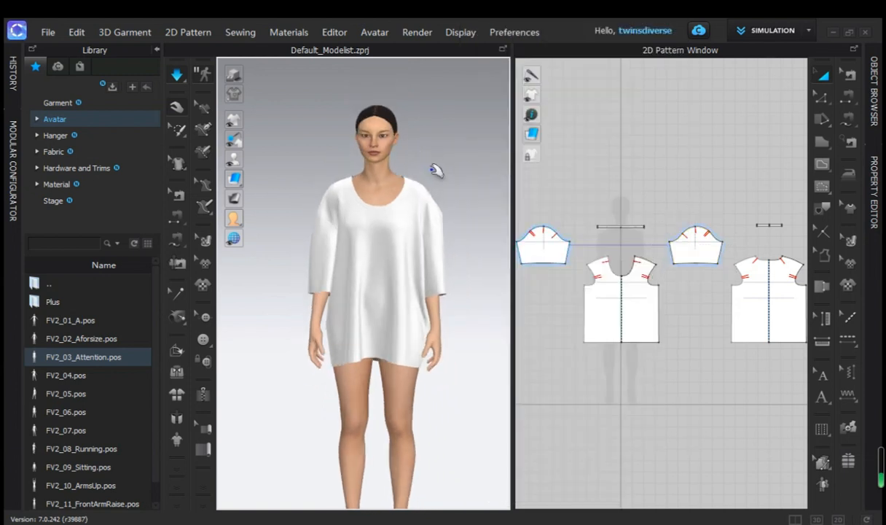
{"action": "scroll", "coordinate": [435, 171], "scroll_direction": "up", "scroll_amount": 2}
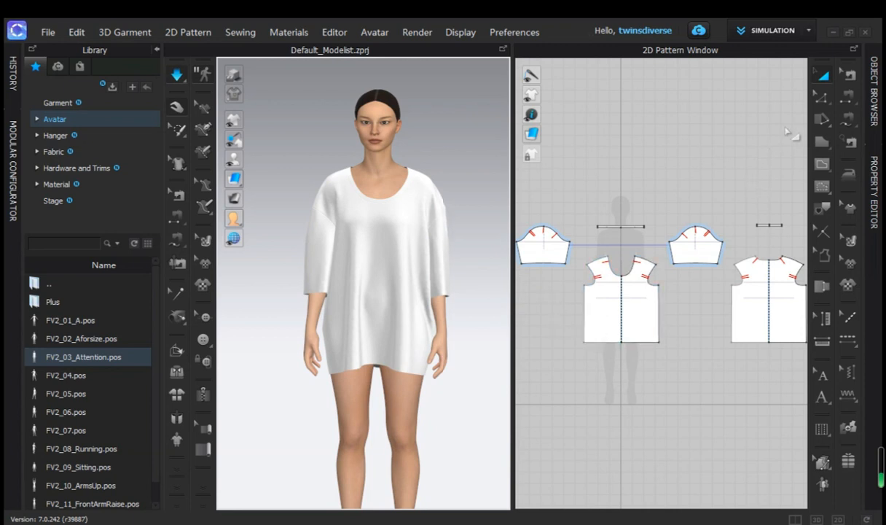
Move the centre point of the front panel's hem slightly straight down with Edit Pattern.
{"action": "left_click", "coordinate": [819, 98]}
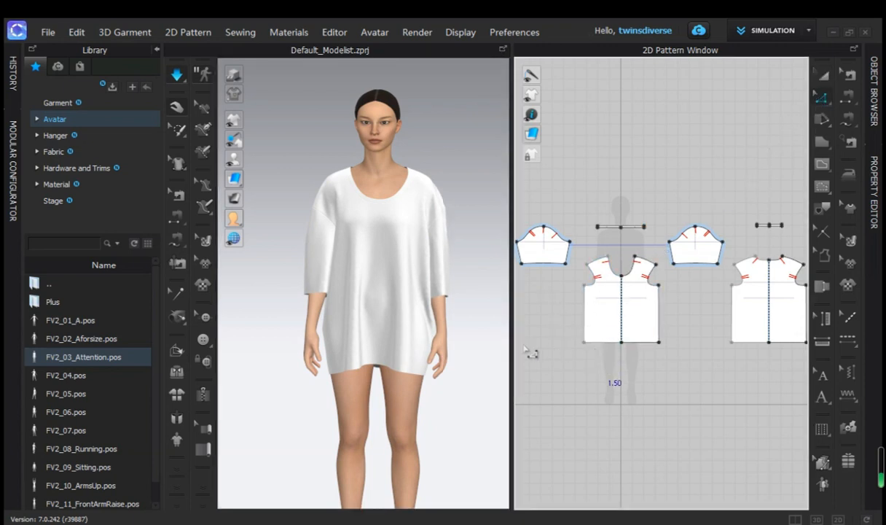
{"action": "right_click_drag", "start_coordinate": [493, 325], "coordinate": [467, 314]}
{"action": "scroll", "coordinate": [619, 341], "scroll_direction": "up", "scroll_amount": 5}
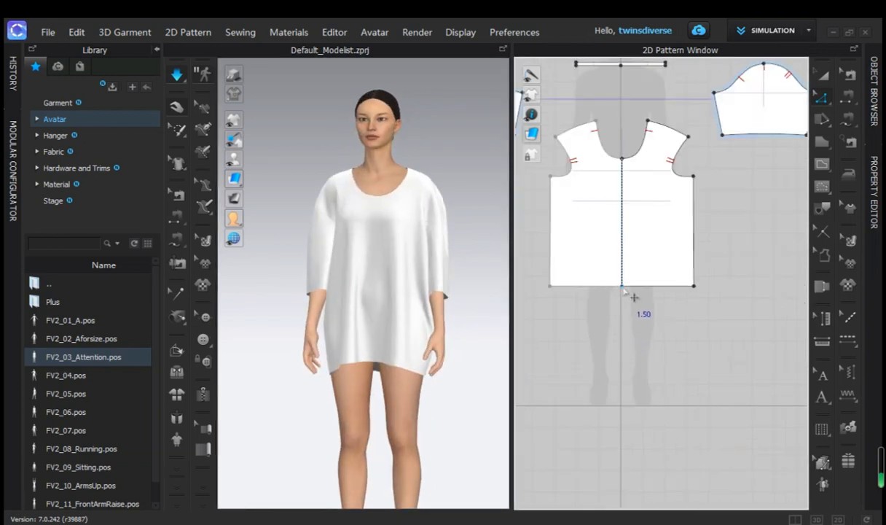
{"action": "left_click_drag", "start_coordinate": [622, 287], "coordinate": [622, 294]}
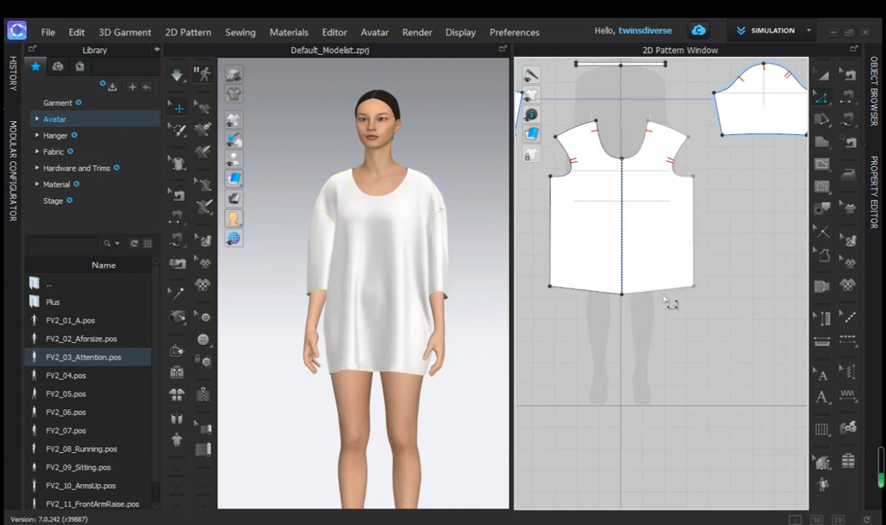
Curve the front panel's hem gently downward near the centre front with Edit Curvature, making each half about 33 cm long.
{"action": "scroll", "coordinate": [667, 301], "scroll_direction": "up", "scroll_amount": 2}
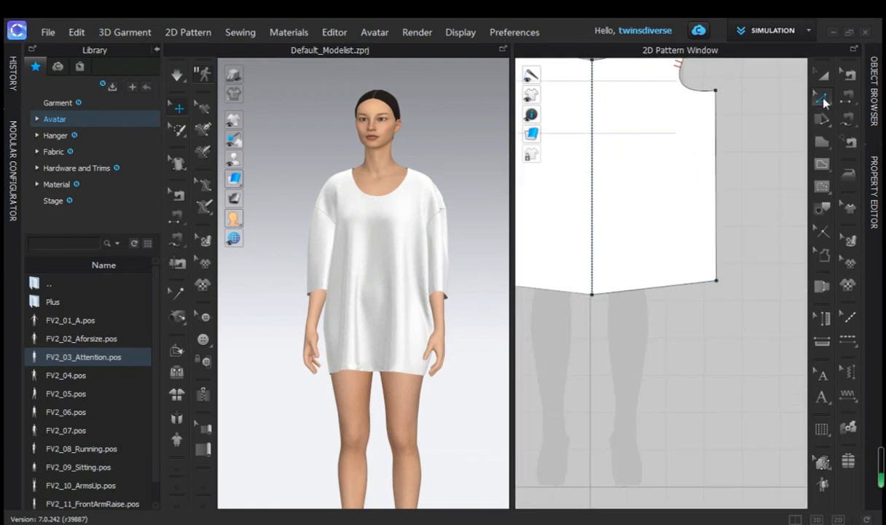
{"action": "left_click", "coordinate": [822, 98]}
{"action": "left_click", "coordinate": [715, 133]}
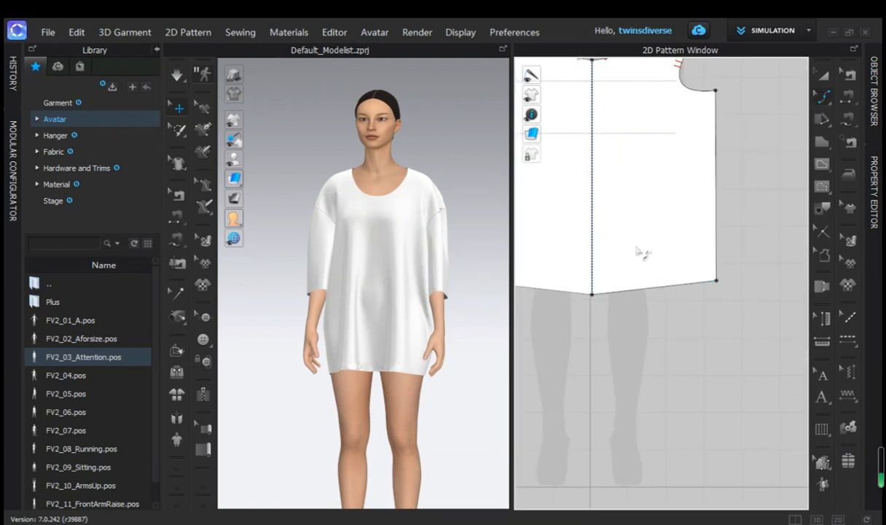
{"action": "left_click", "coordinate": [651, 290]}
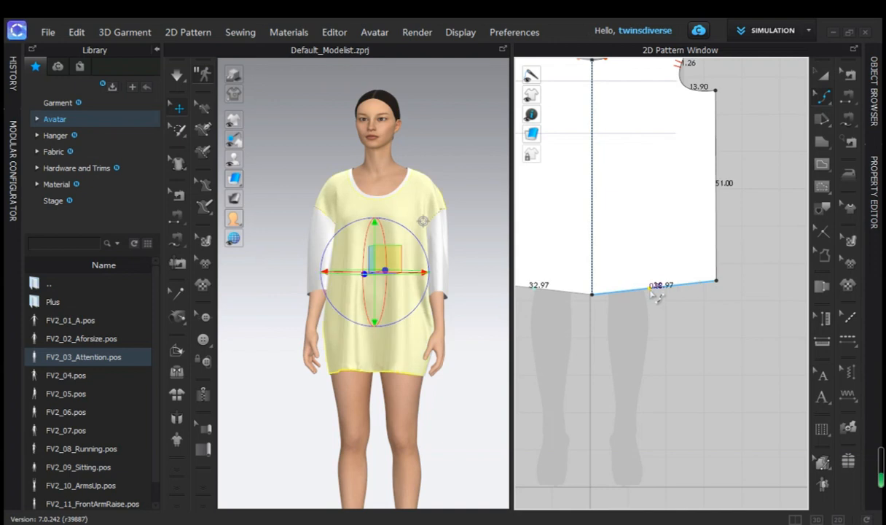
{"action": "left_click_drag", "start_coordinate": [651, 292], "coordinate": [652, 297]}
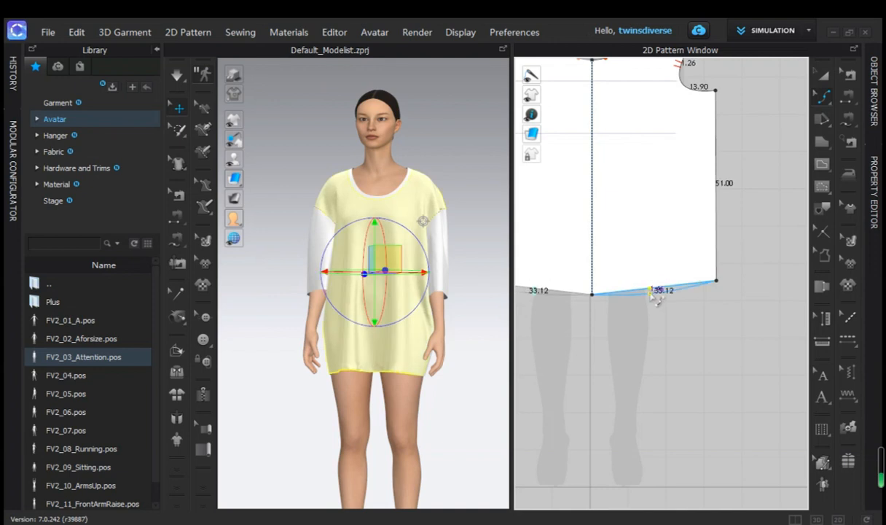
{"action": "key", "text": "ctrl+z"}
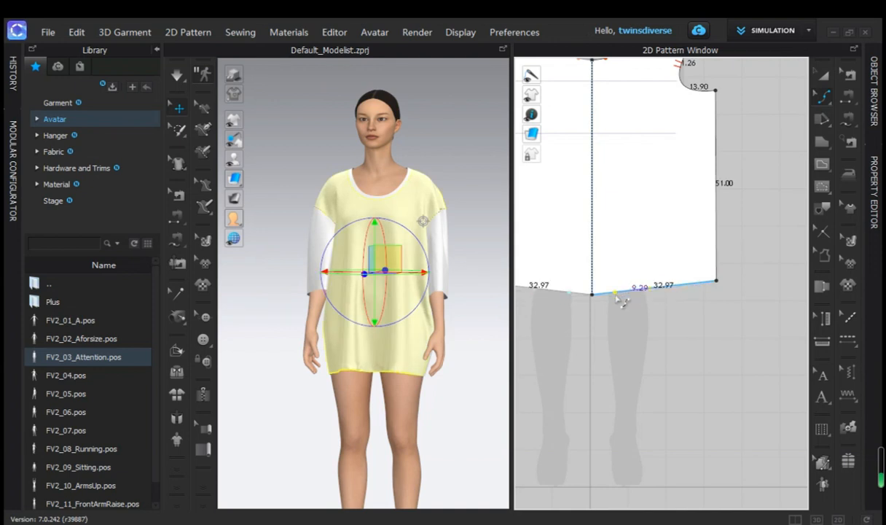
{"action": "scroll", "coordinate": [618, 299], "scroll_direction": "up", "scroll_amount": 5}
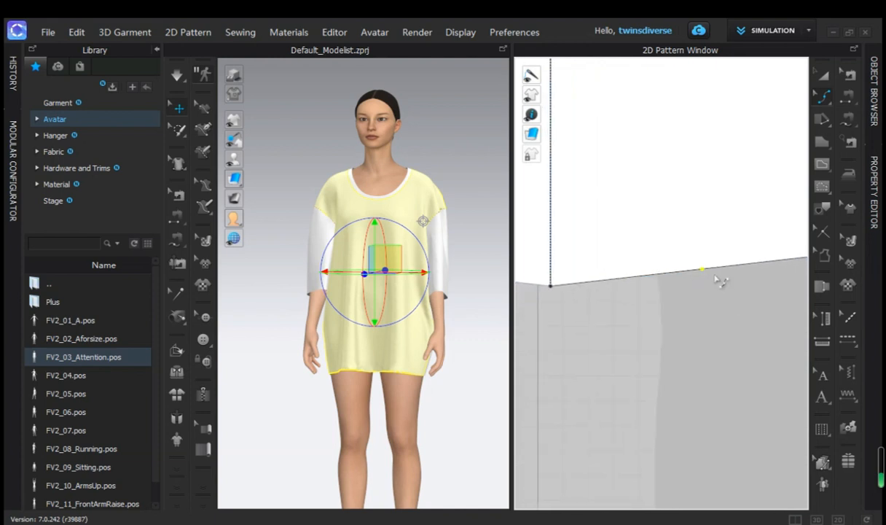
{"action": "left_click_drag", "start_coordinate": [703, 277], "coordinate": [700, 286]}
{"action": "scroll", "coordinate": [694, 295], "scroll_direction": "down", "scroll_amount": 4}
{"action": "scroll", "coordinate": [701, 311], "scroll_direction": "down", "scroll_amount": 6}
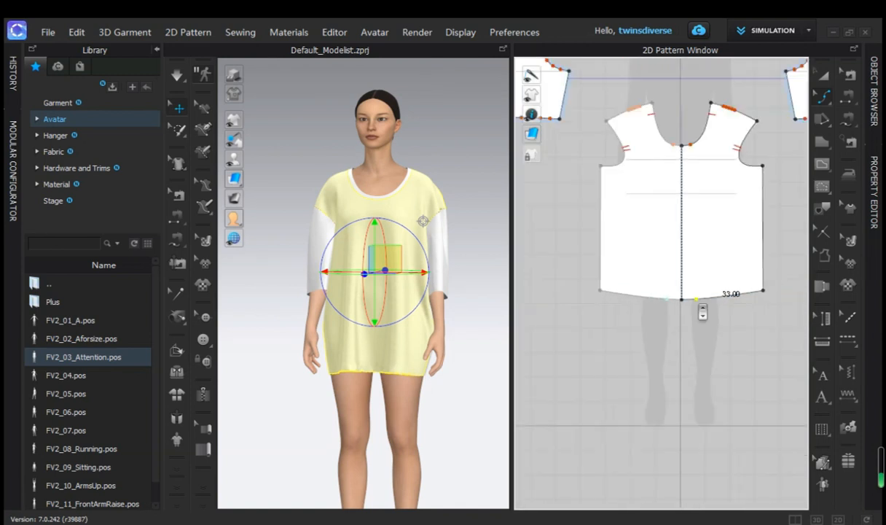
Move the centre point of the back panel's hem slightly straight up.
{"action": "middle_click_drag", "start_coordinate": [678, 285], "coordinate": [551, 196]}
{"action": "middle_click_drag", "start_coordinate": [689, 226], "coordinate": [585, 215]}
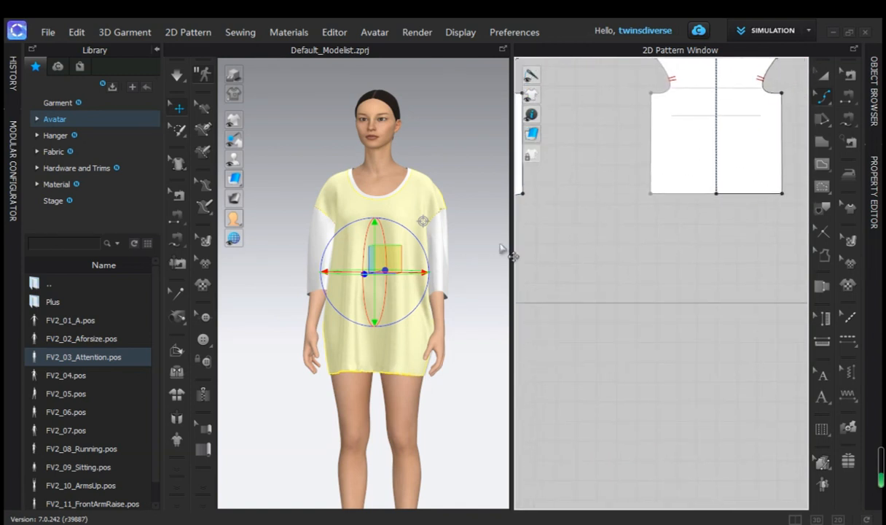
{"action": "right_click_drag", "start_coordinate": [487, 263], "coordinate": [332, 259]}
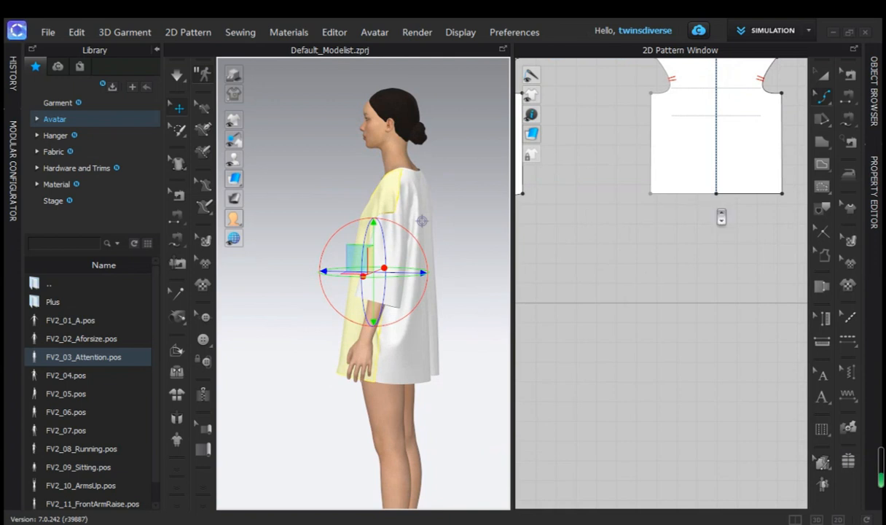
{"action": "scroll", "coordinate": [722, 216], "scroll_direction": "up", "scroll_amount": 4}
{"action": "left_click", "coordinate": [708, 223]}
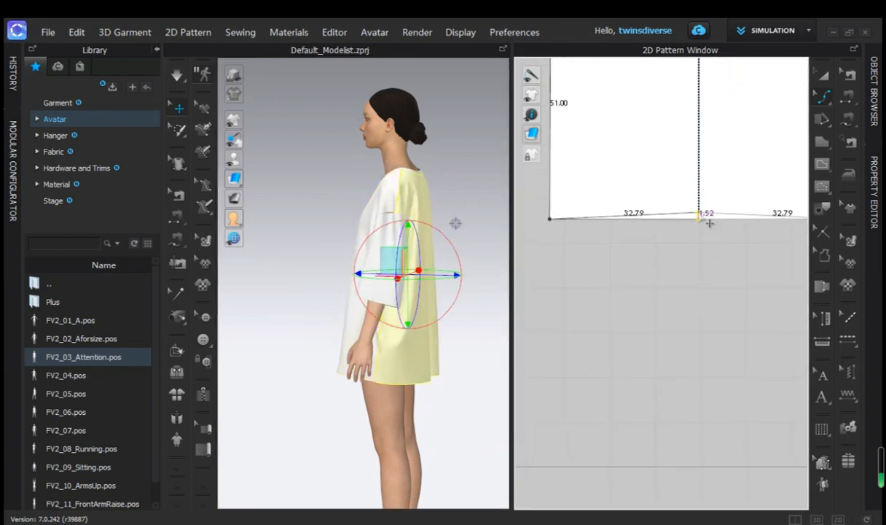
{"action": "left_click_drag", "start_coordinate": [708, 222], "coordinate": [709, 220]}
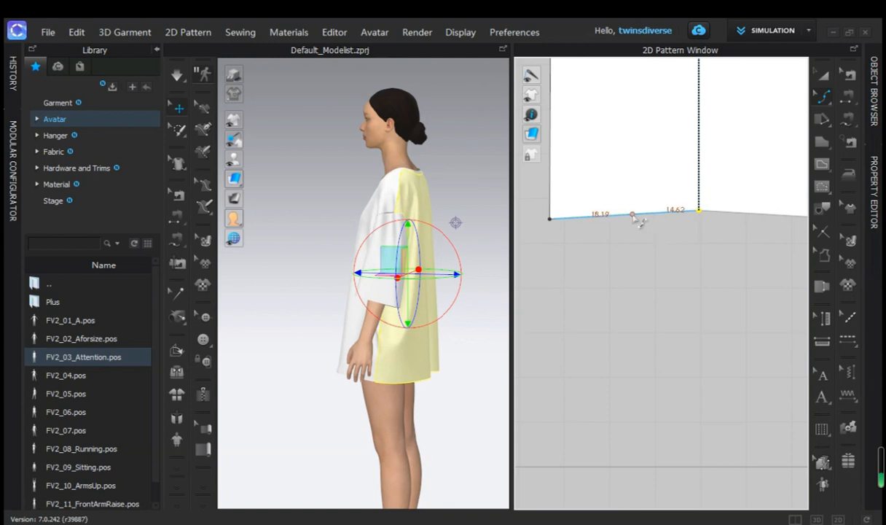
Curve the back panel's hem gently upward near the centre back with Edit Curvature, making each half about 32.8 cm long.
{"action": "scroll", "coordinate": [678, 223], "scroll_direction": "up", "scroll_amount": 1}
{"action": "scroll", "coordinate": [673, 217], "scroll_direction": "up", "scroll_amount": 3}
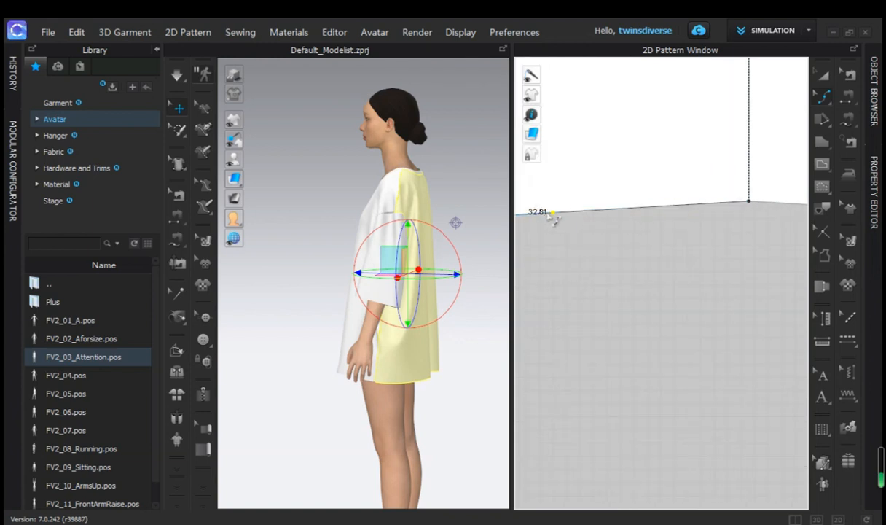
{"action": "left_click_drag", "start_coordinate": [552, 211], "coordinate": [653, 210]}
{"action": "scroll", "coordinate": [655, 211], "scroll_direction": "up", "scroll_amount": 3}
{"action": "middle_click_drag", "start_coordinate": [655, 212], "coordinate": [565, 213]}
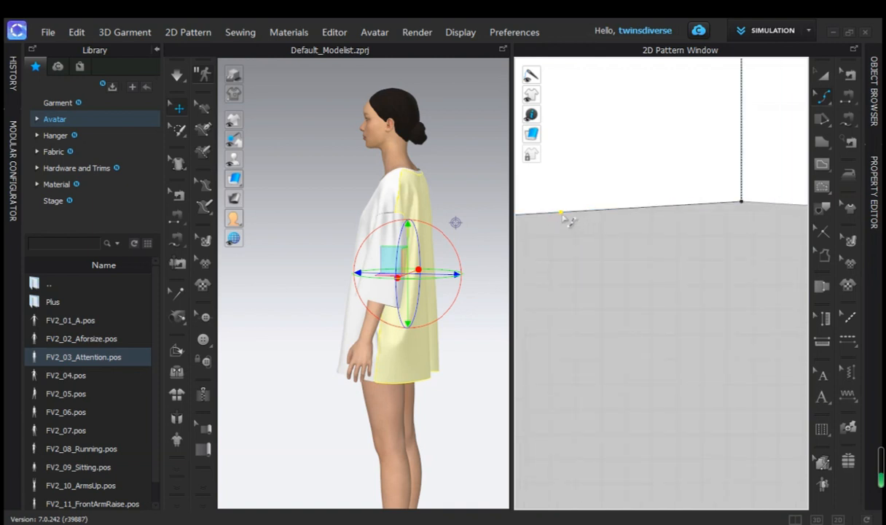
{"action": "left_click_drag", "start_coordinate": [563, 216], "coordinate": [626, 208]}
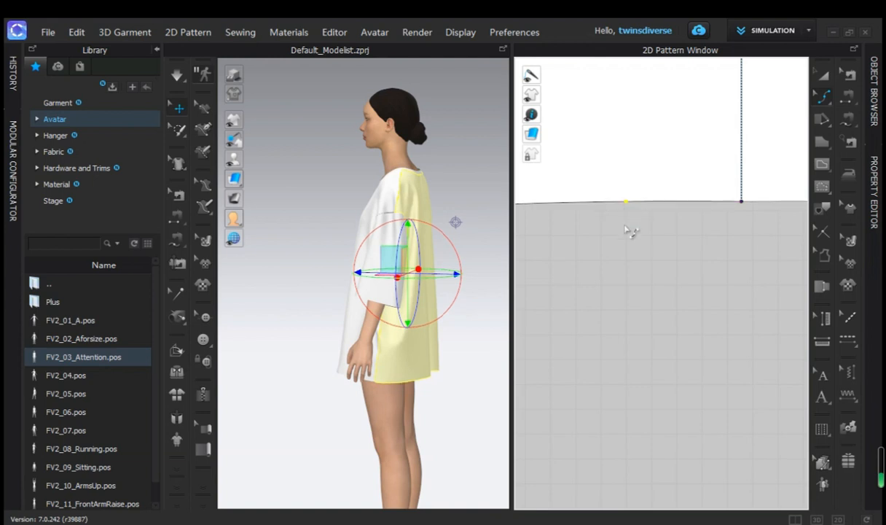
{"action": "scroll", "coordinate": [623, 223], "scroll_direction": "down", "scroll_amount": 3}
{"action": "left_click", "coordinate": [577, 248]}
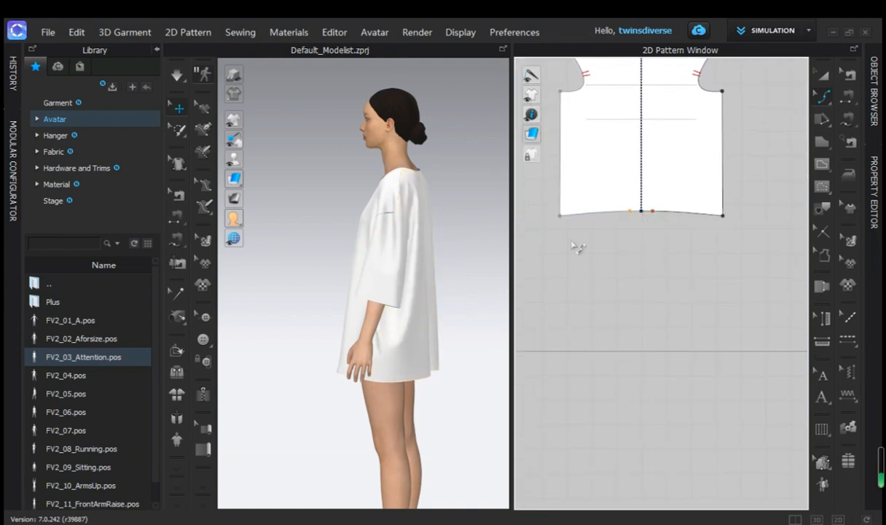
Simulate the garment to drape the reshaped back hem and inspect it from the front.
{"action": "left_click", "coordinate": [177, 76]}
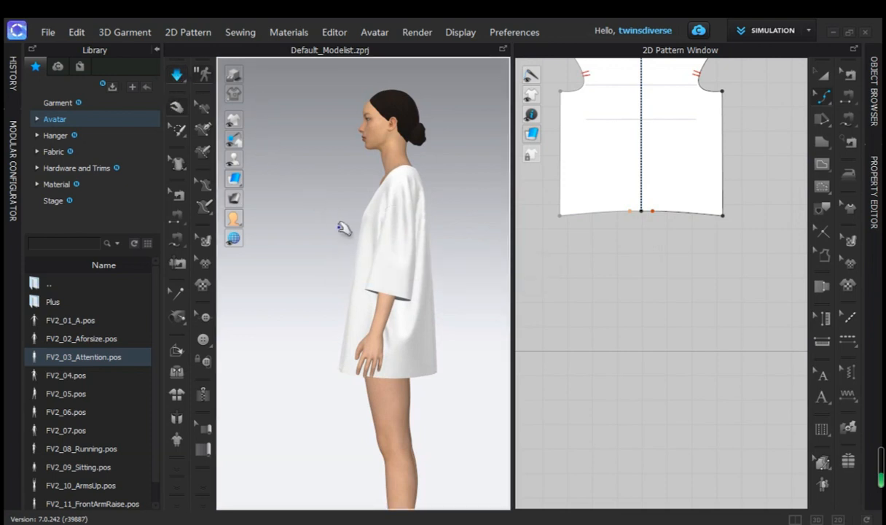
{"action": "right_click_drag", "start_coordinate": [310, 256], "coordinate": [445, 260]}
{"action": "scroll", "coordinate": [586, 255], "scroll_direction": "down", "scroll_amount": 3}
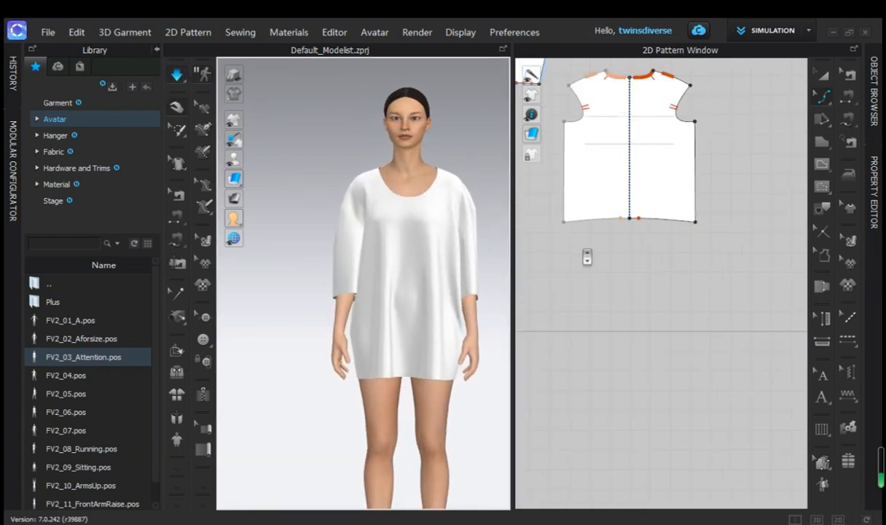
Change the length of the back panel's half hem to 30 cm with the direction set to End.
{"action": "left_click", "coordinate": [826, 98]}
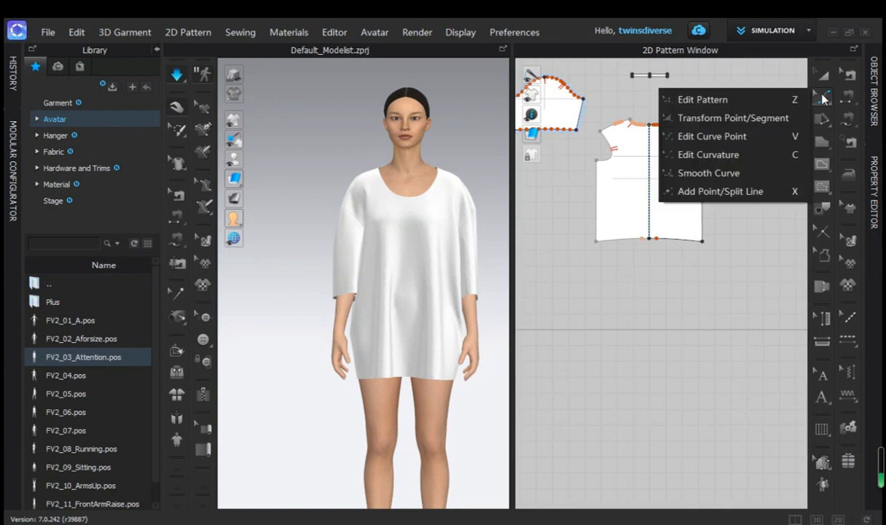
{"action": "left_click", "coordinate": [725, 138]}
{"action": "right_click", "coordinate": [630, 247]}
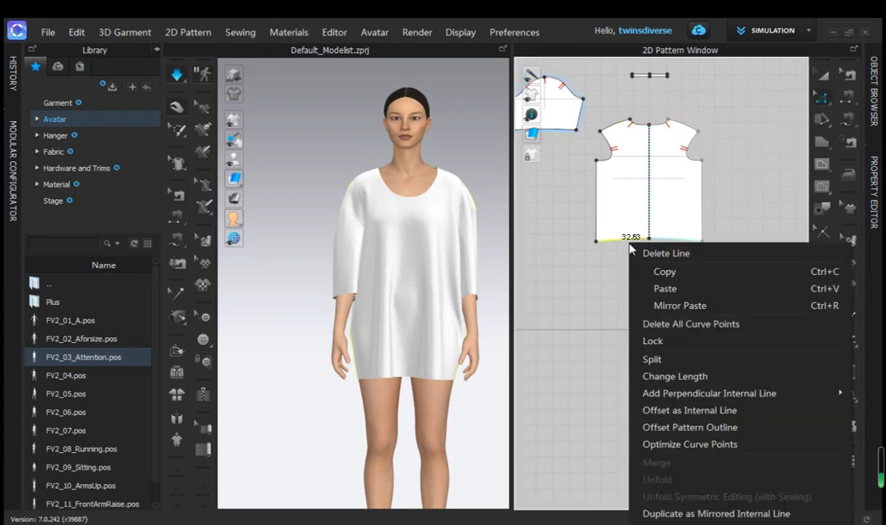
{"action": "left_click", "coordinate": [675, 376]}
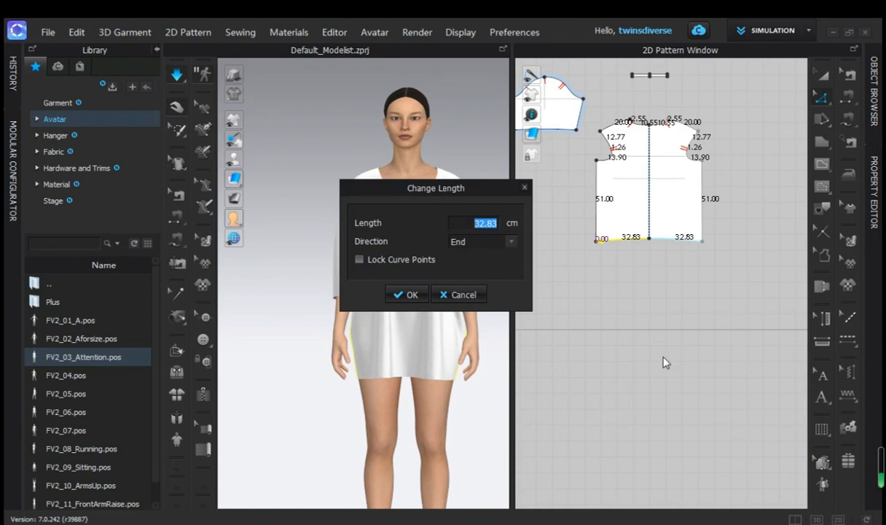
{"action": "type", "text": "30"}
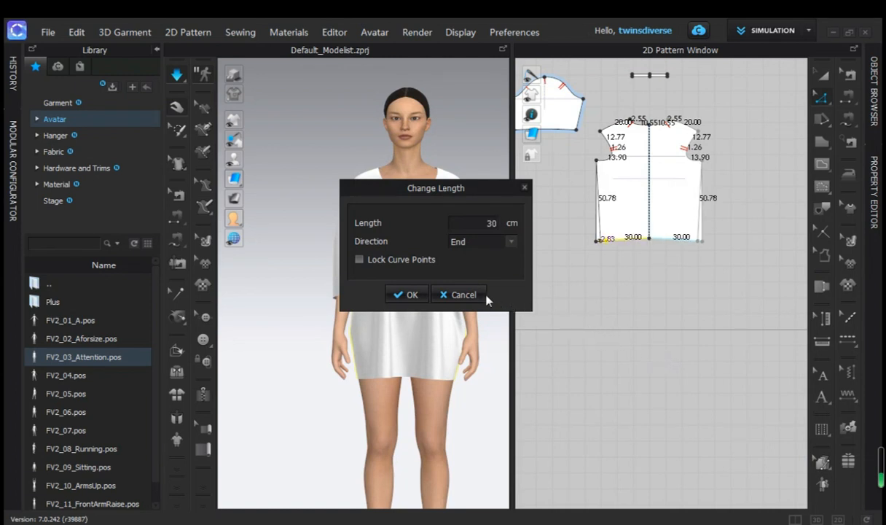
{"action": "left_click", "coordinate": [411, 296]}
Change the length of the front panel's half hem to 30 cm with the direction set to Start.
{"action": "scroll", "coordinate": [616, 295], "scroll_direction": "down", "scroll_amount": 4}
{"action": "middle_click_drag", "start_coordinate": [625, 296], "coordinate": [711, 292]}
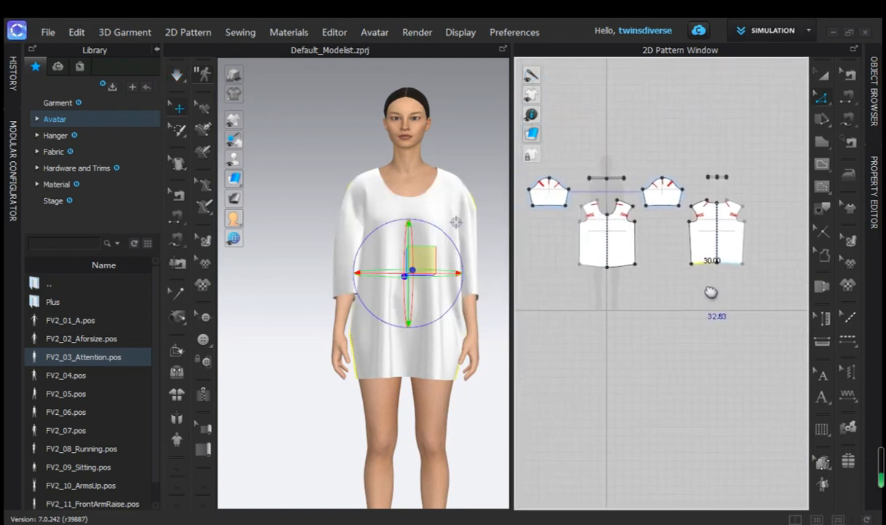
{"action": "left_click", "coordinate": [645, 262]}
{"action": "right_click", "coordinate": [648, 266]}
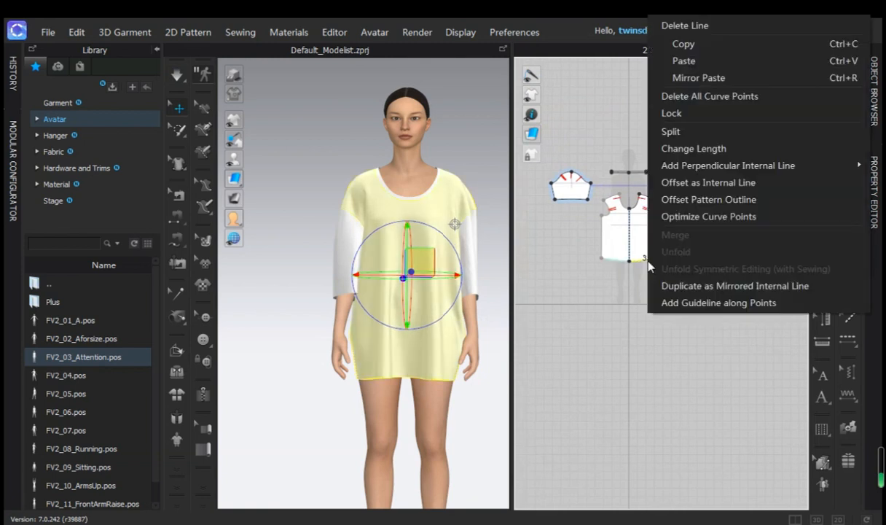
{"action": "left_click", "coordinate": [664, 148]}
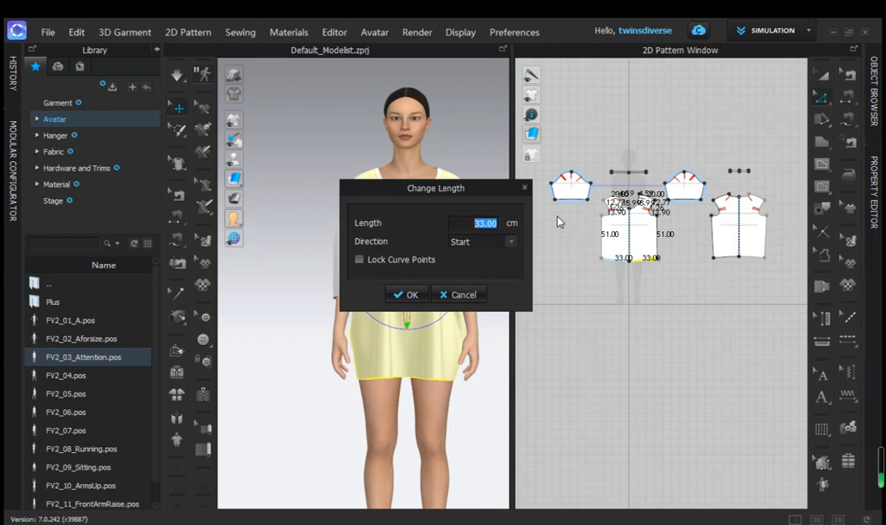
{"action": "type", "text": "30"}
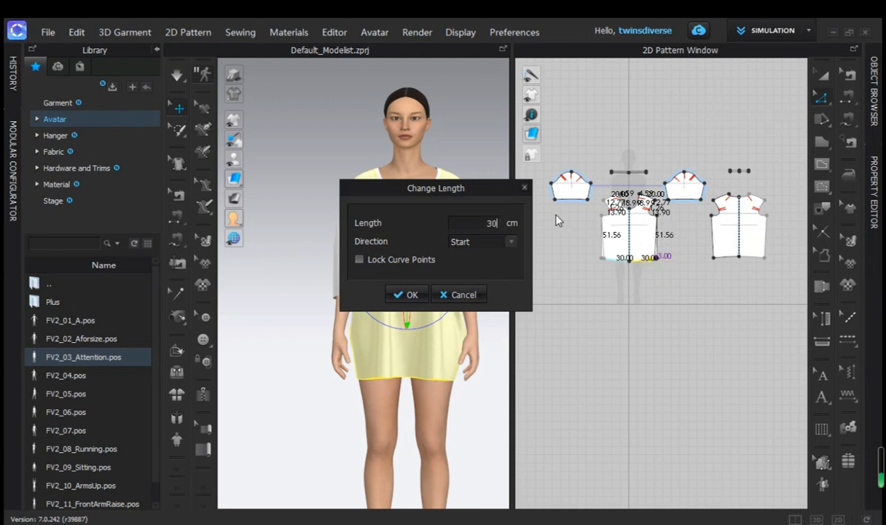
{"action": "left_click", "coordinate": [401, 294]}
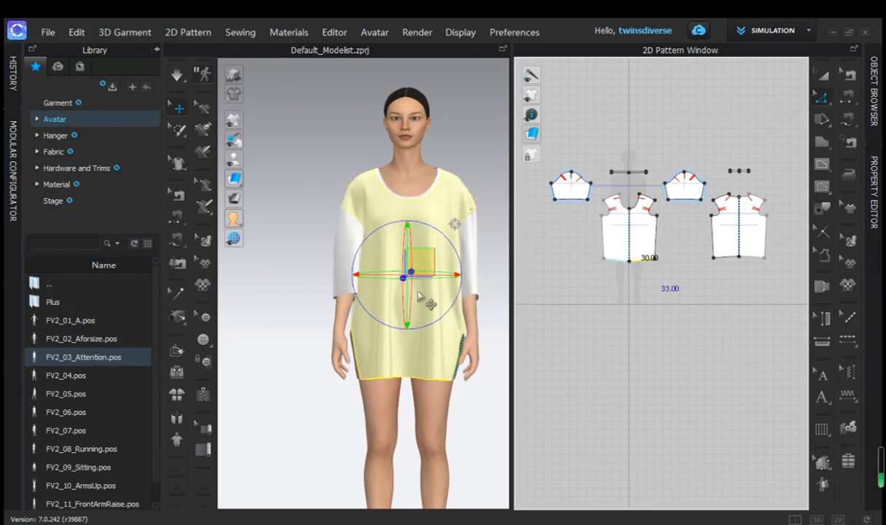
Simulate the garment with the narrowed hems and check the half hem lengths of the back and front panels.
{"action": "left_click", "coordinate": [316, 350]}
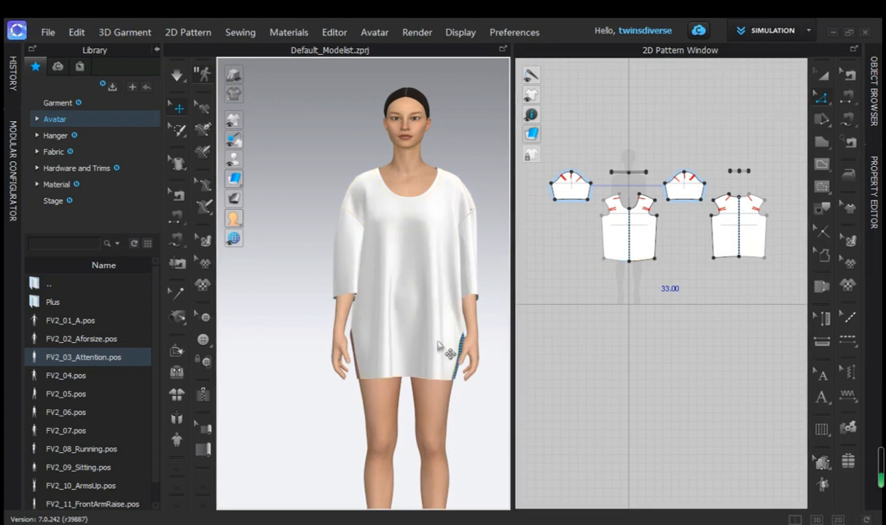
{"action": "left_click", "coordinate": [179, 78]}
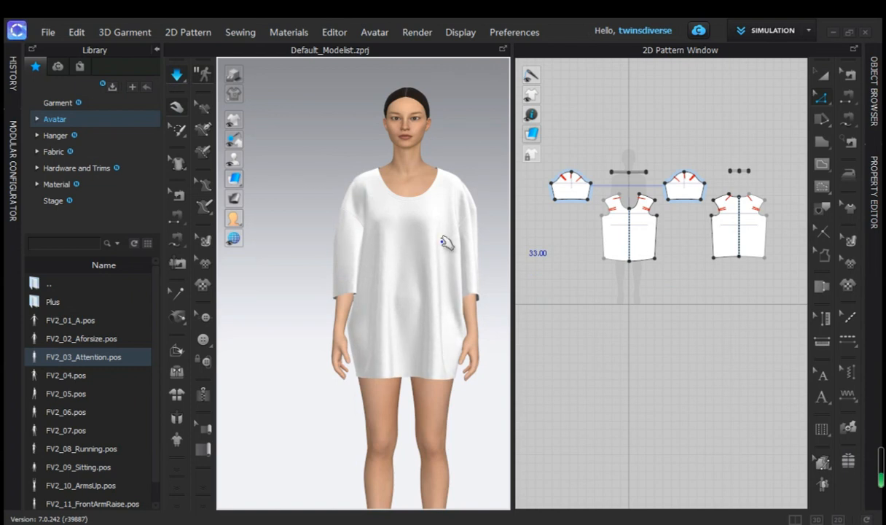
{"action": "right_click_drag", "start_coordinate": [439, 353], "coordinate": [463, 307]}
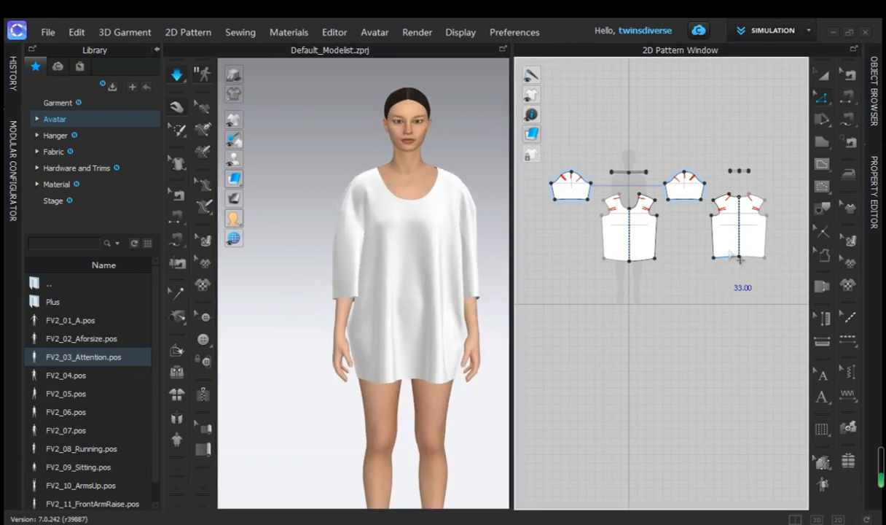
{"action": "left_click", "coordinate": [726, 259]}
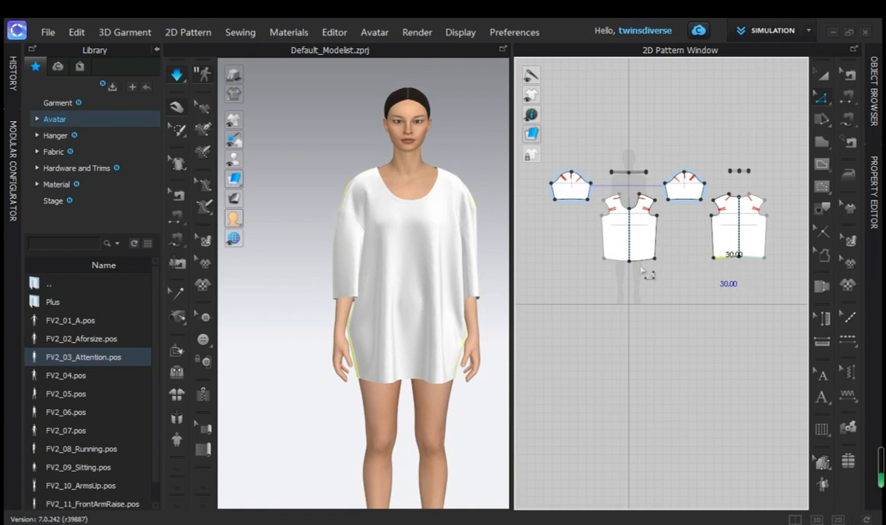
{"action": "left_click", "coordinate": [641, 260]}
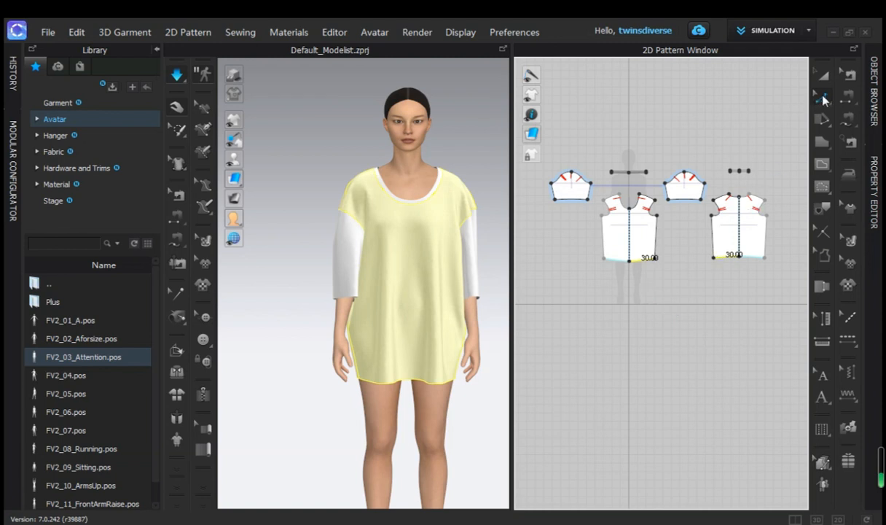
Create a rectangular hem band 110 cm wide and 3.5 cm high below the front panel.
{"action": "left_click_drag", "start_coordinate": [826, 149], "coordinate": [773, 160]}
{"action": "left_click", "coordinate": [661, 292]}
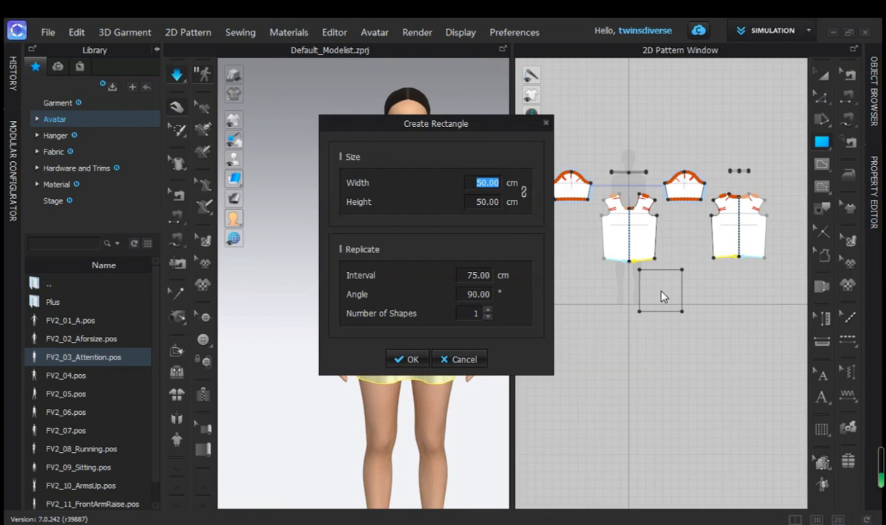
{"action": "type", "text": "110"}
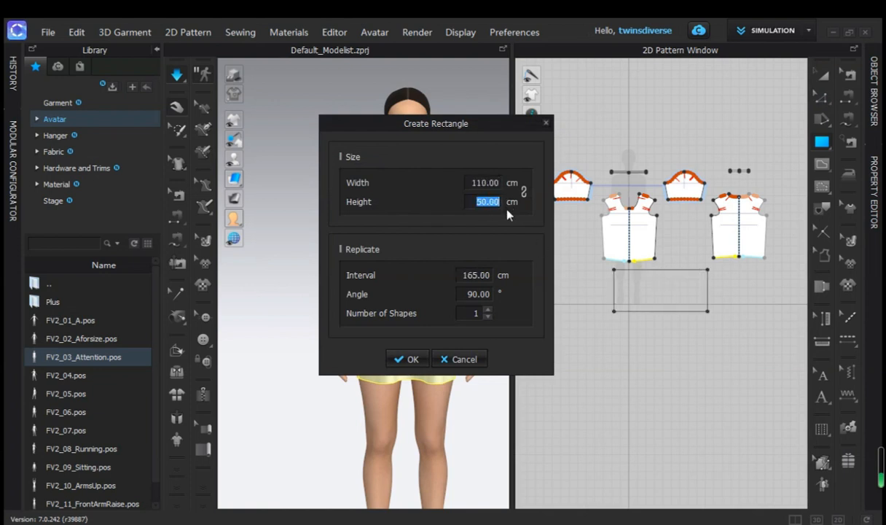
{"action": "type", "text": "3.50"}
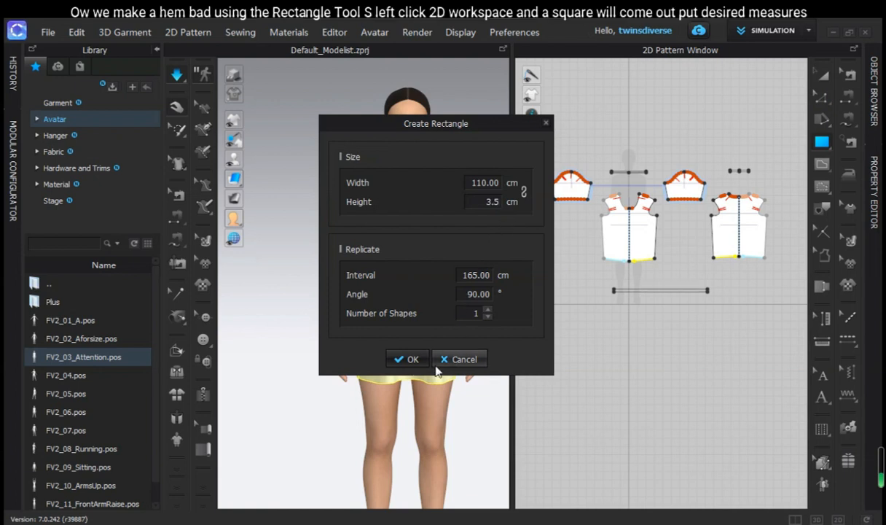
{"action": "left_click", "coordinate": [408, 360]}
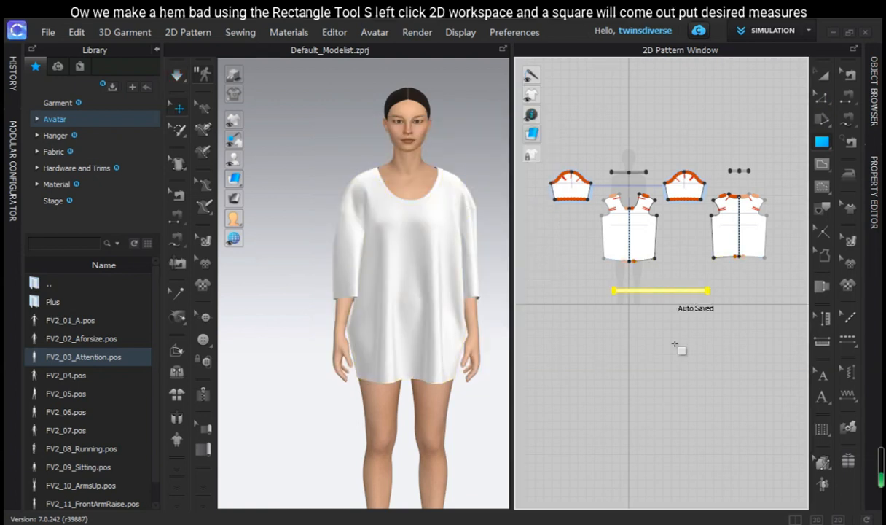
{"action": "left_click", "coordinate": [675, 344]}
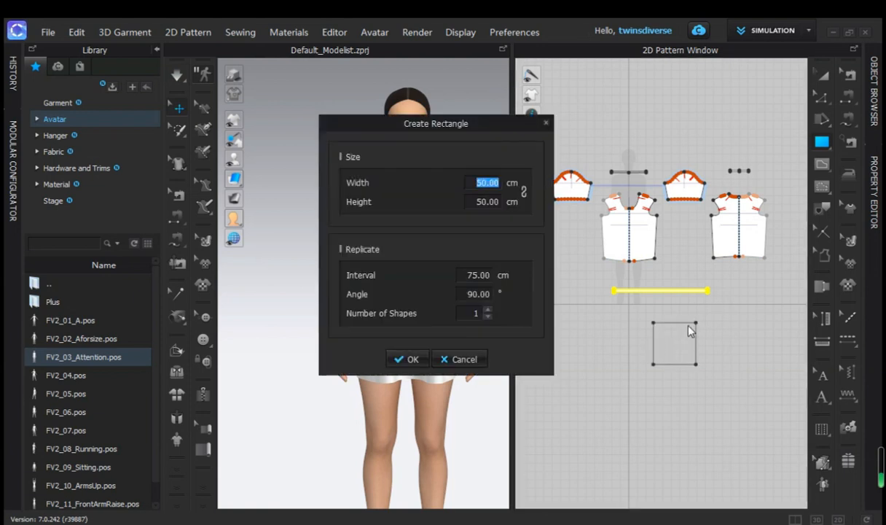
{"action": "left_click", "coordinate": [462, 358]}
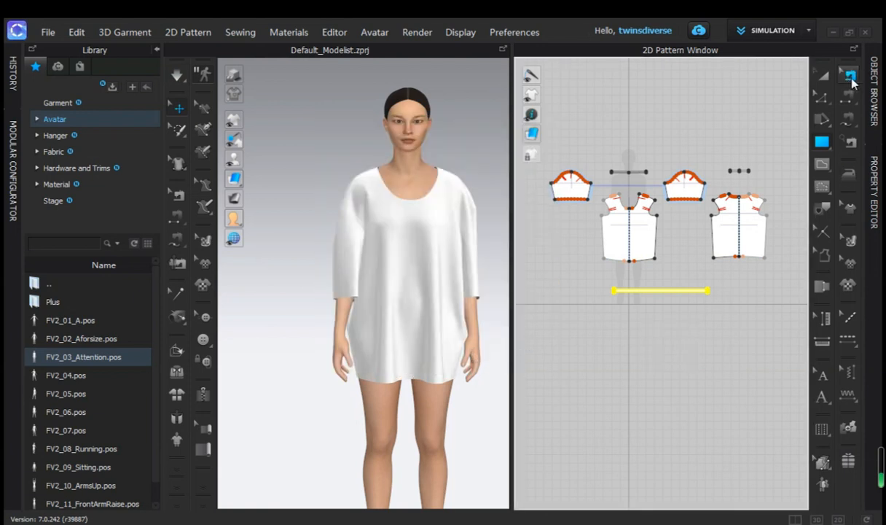
Start an M:N Free Sewing seam with the hem band's full 110 cm long edge as its first side.
{"action": "left_click", "coordinate": [846, 119]}
{"action": "left_click", "coordinate": [781, 138]}
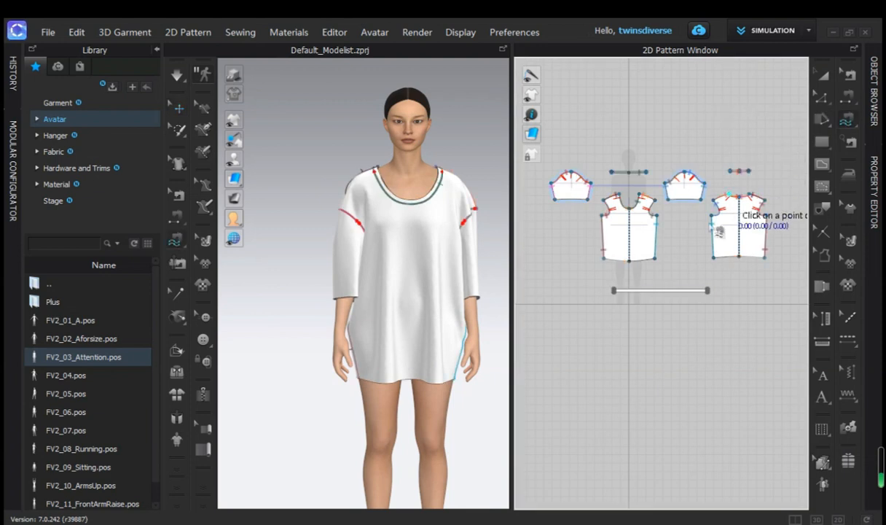
{"action": "left_click", "coordinate": [627, 291]}
{"action": "left_click", "coordinate": [708, 291]}
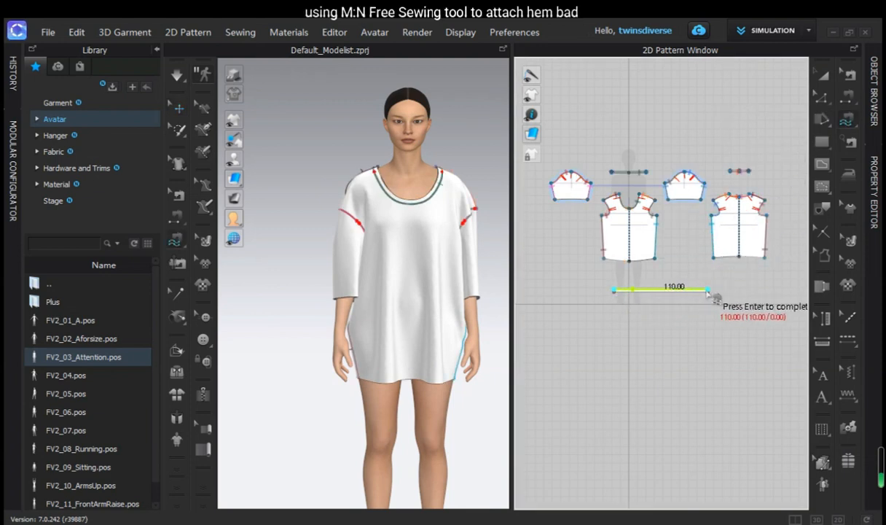
{"action": "key", "text": "Return"}
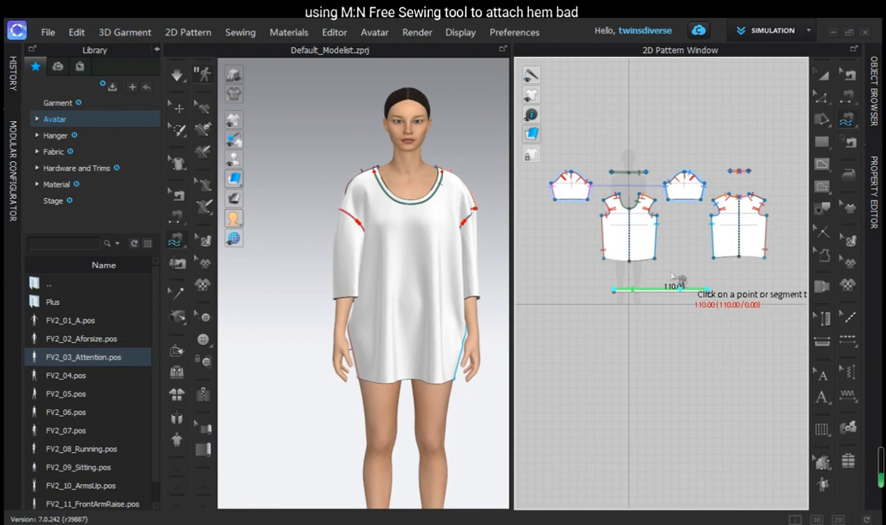
Complete the M:N Free Sewing seam by joining the hem band to the full 60 cm hems of the front and back panels.
{"action": "left_click", "coordinate": [605, 260]}
{"action": "left_click", "coordinate": [657, 259]}
{"action": "left_click", "coordinate": [715, 258]}
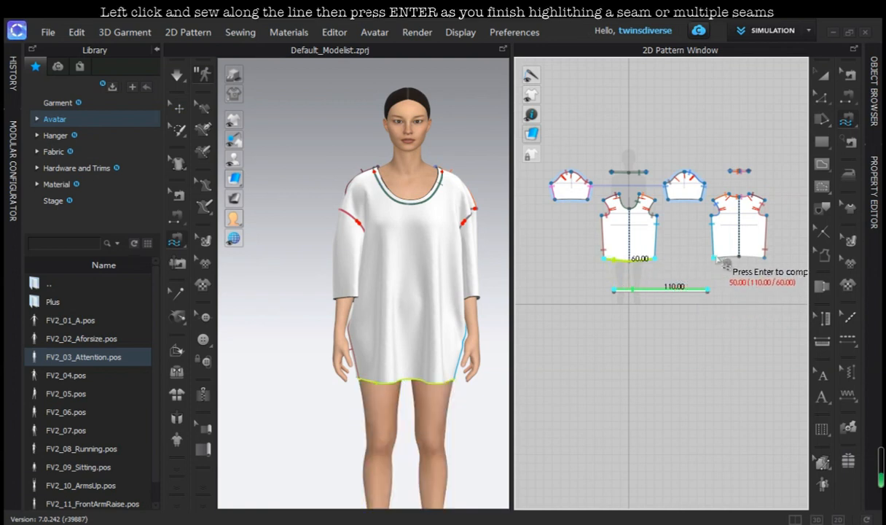
{"action": "left_click", "coordinate": [763, 258]}
{"action": "left_click", "coordinate": [764, 267]}
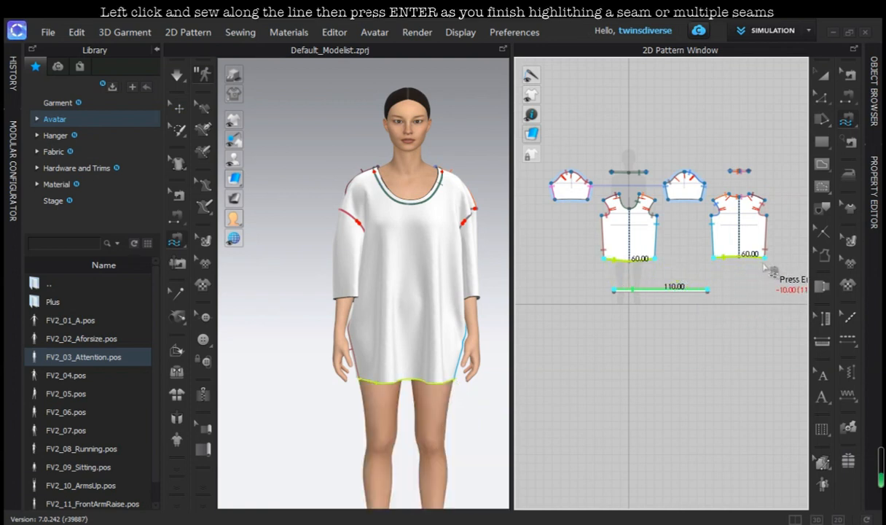
{"action": "key", "text": "Return"}
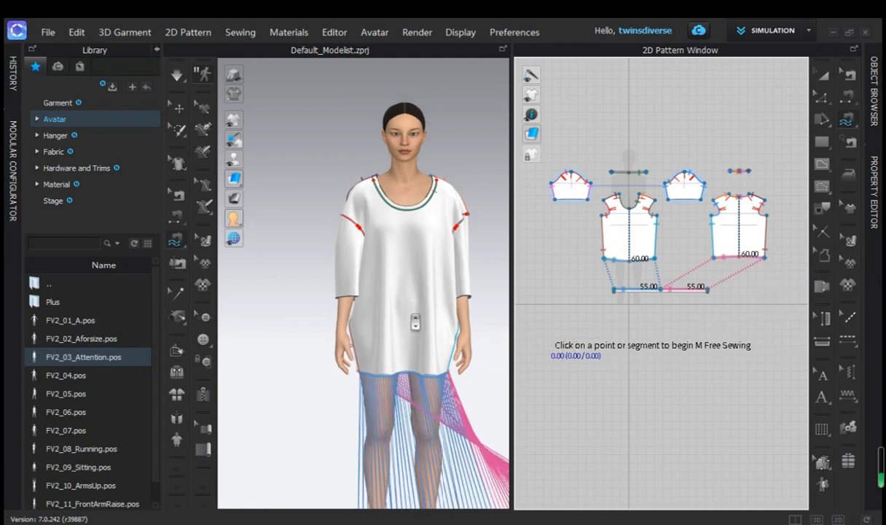
Move the hem band up close to the garment's hem in 3D and arrange it with Superimpose (Side).
{"action": "scroll", "coordinate": [415, 321], "scroll_direction": "down", "scroll_amount": 4}
{"action": "middle_click_drag", "start_coordinate": [391, 252], "coordinate": [352, 187]}
{"action": "left_click", "coordinate": [823, 76]}
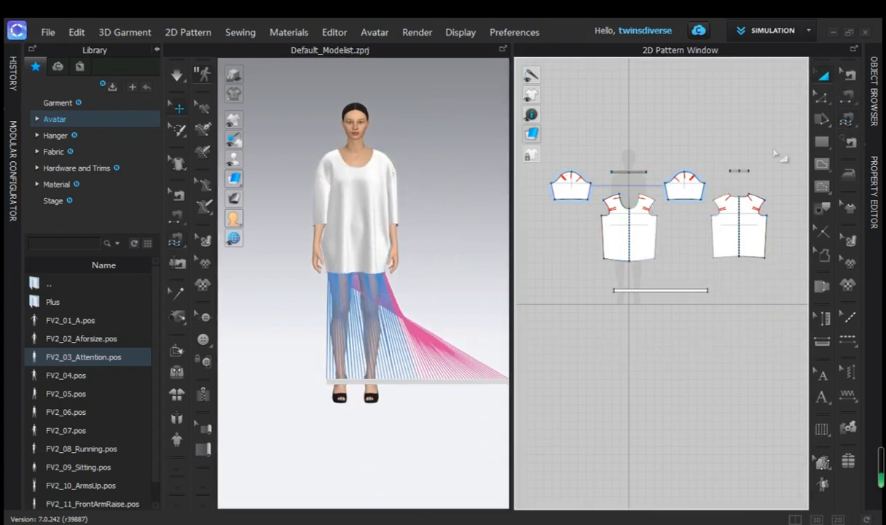
{"action": "left_click_drag", "start_coordinate": [445, 378], "coordinate": [401, 289]}
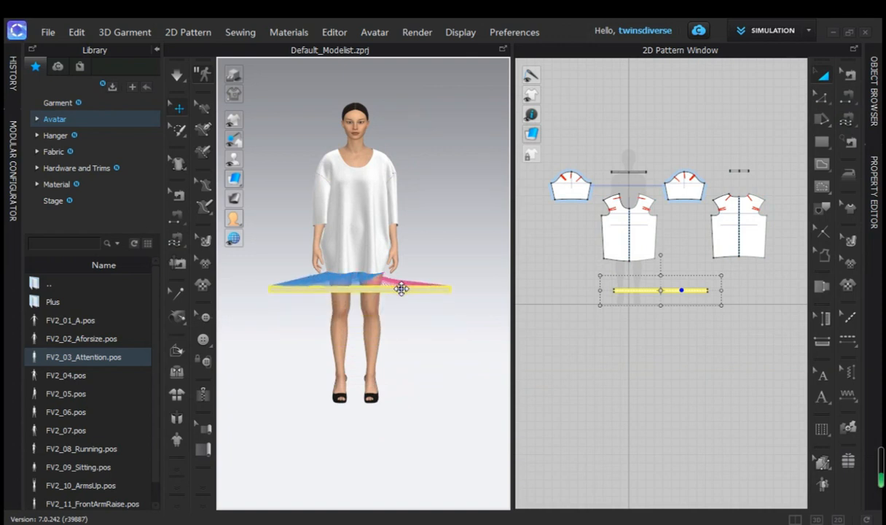
{"action": "right_click", "coordinate": [402, 289]}
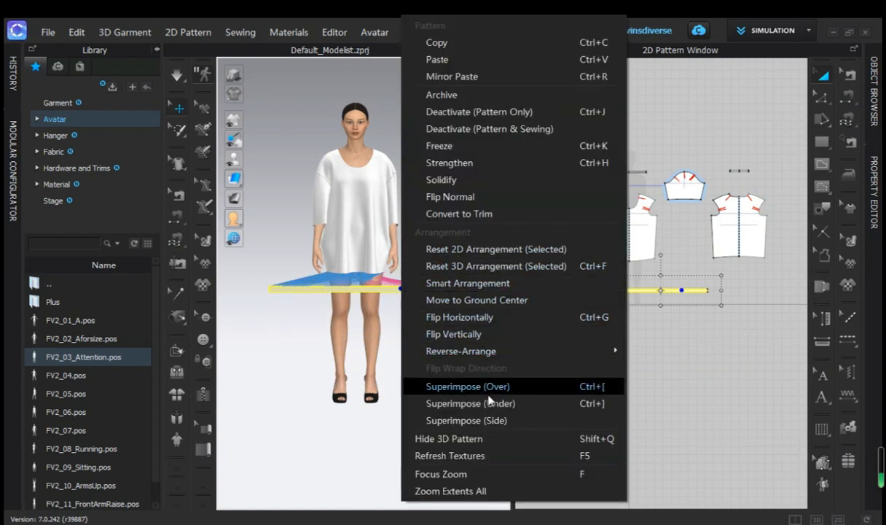
{"action": "left_click", "coordinate": [483, 421]}
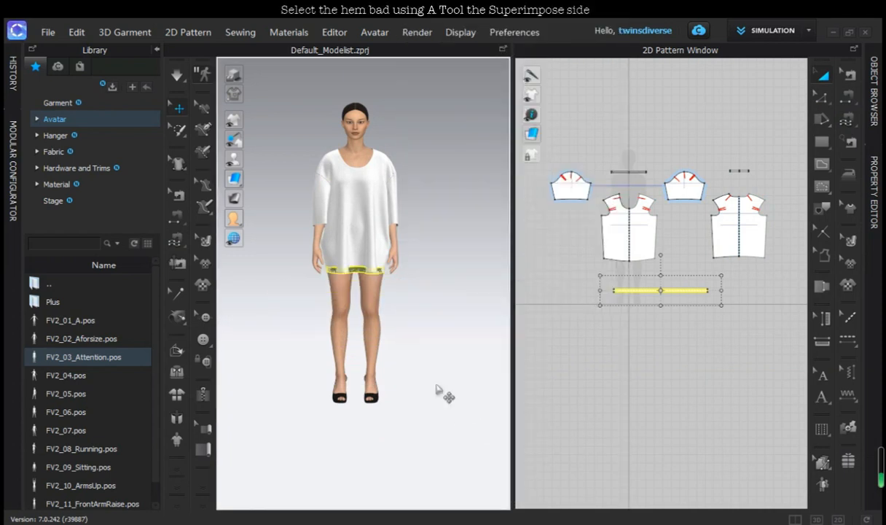
Simulate the garment with the attached hem band, and strengthen the band to straighten its folds.
{"action": "left_click", "coordinate": [176, 73]}
{"action": "scroll", "coordinate": [350, 308], "scroll_direction": "up", "scroll_amount": 5}
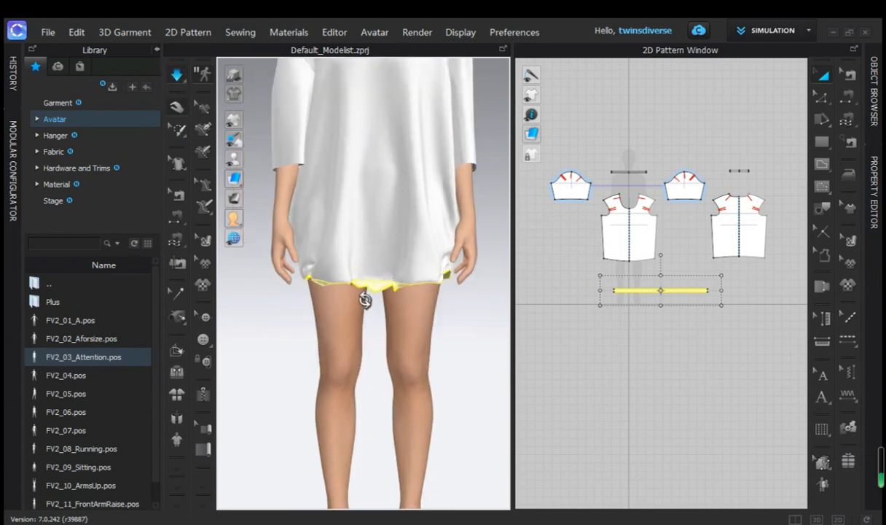
{"action": "right_click_drag", "start_coordinate": [366, 297], "coordinate": [374, 301]}
{"action": "right_click", "coordinate": [377, 287]}
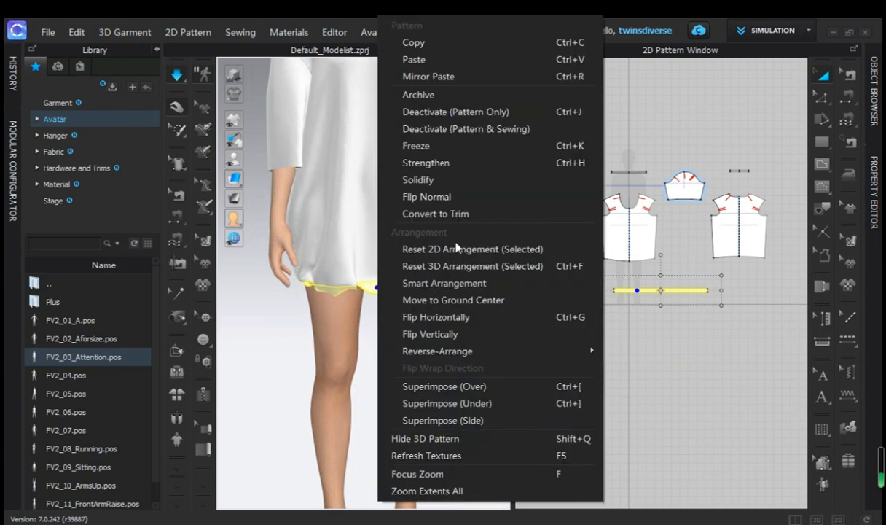
{"action": "left_click", "coordinate": [436, 164]}
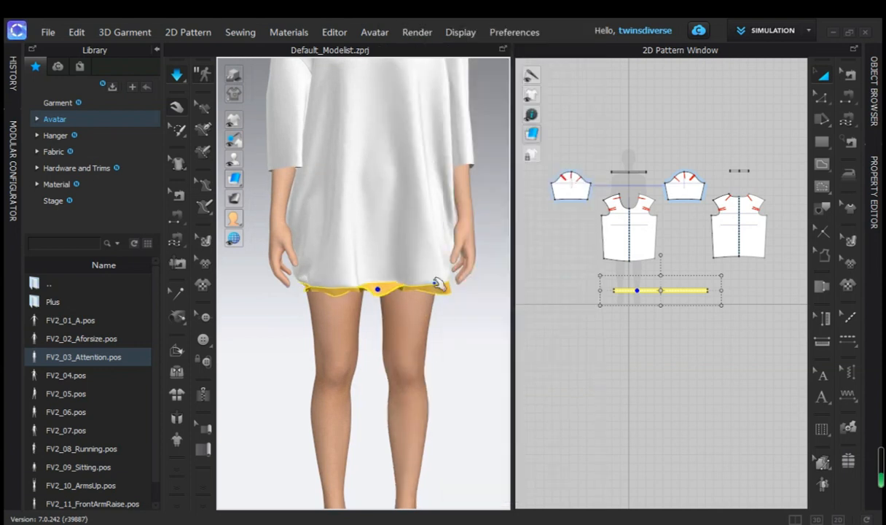
{"action": "left_click", "coordinate": [428, 340]}
{"action": "left_click", "coordinate": [384, 289]}
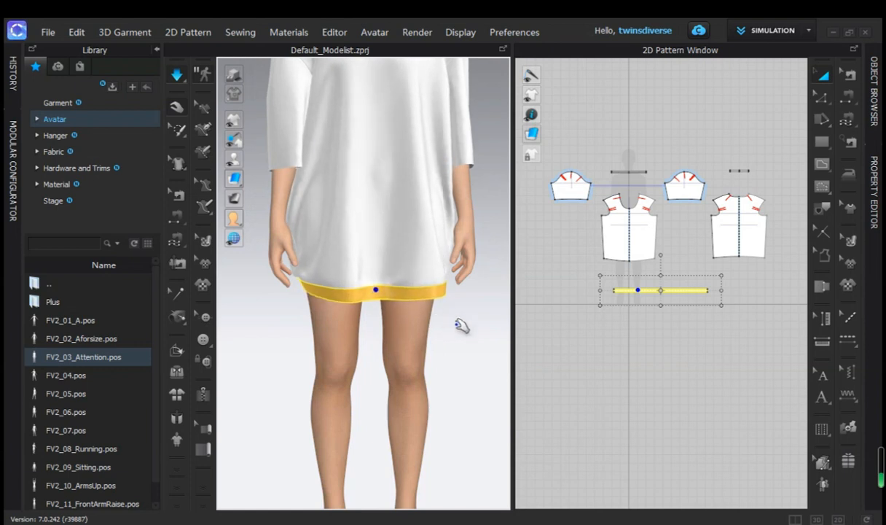
Check the hem band from the side and front, and remove its strengthening.
{"action": "right_click_drag", "start_coordinate": [461, 322], "coordinate": [237, 306]}
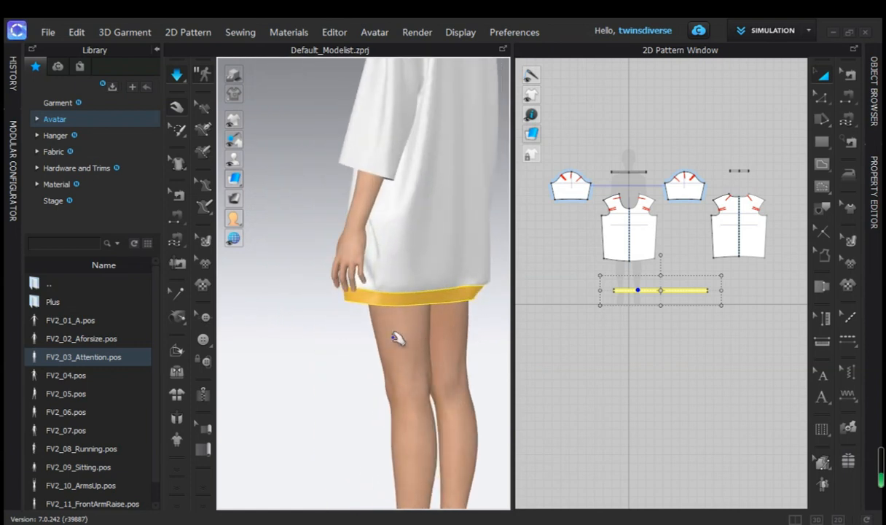
{"action": "right_click_drag", "start_coordinate": [378, 325], "coordinate": [513, 335]}
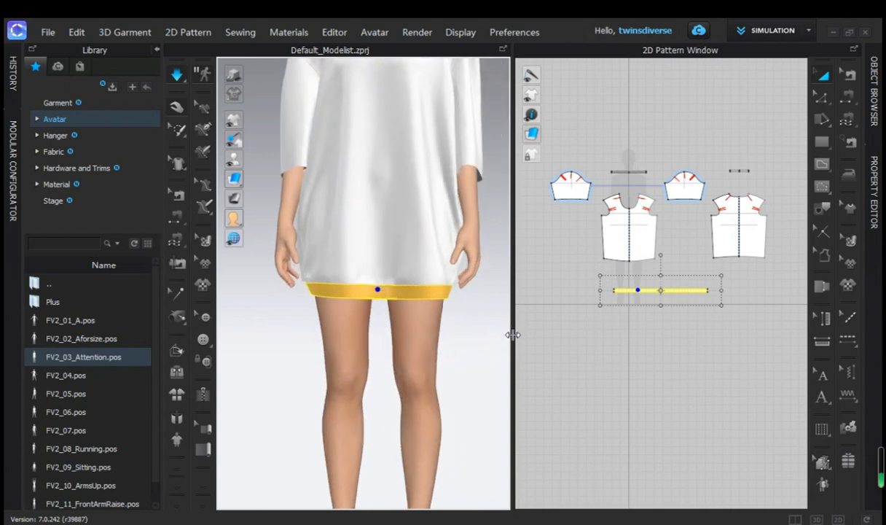
{"action": "right_click_drag", "start_coordinate": [432, 293], "coordinate": [422, 293]}
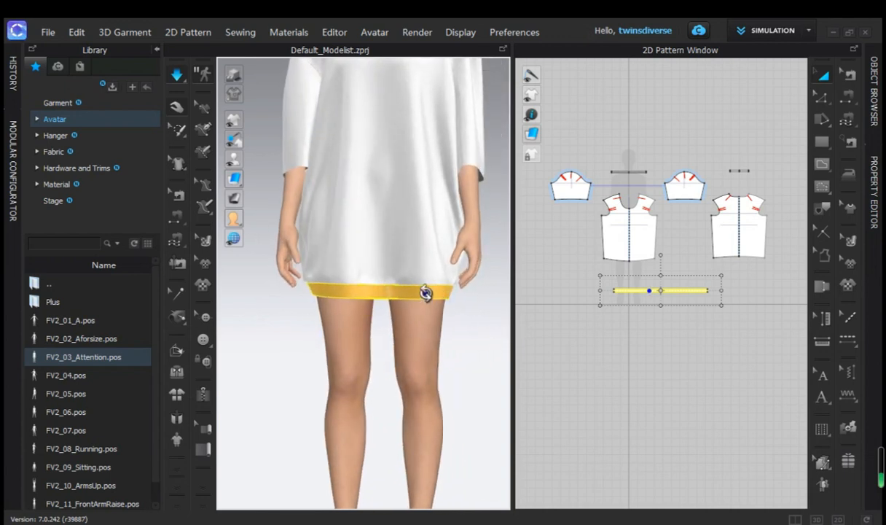
{"action": "right_click", "coordinate": [426, 292]}
{"action": "left_click", "coordinate": [459, 143]}
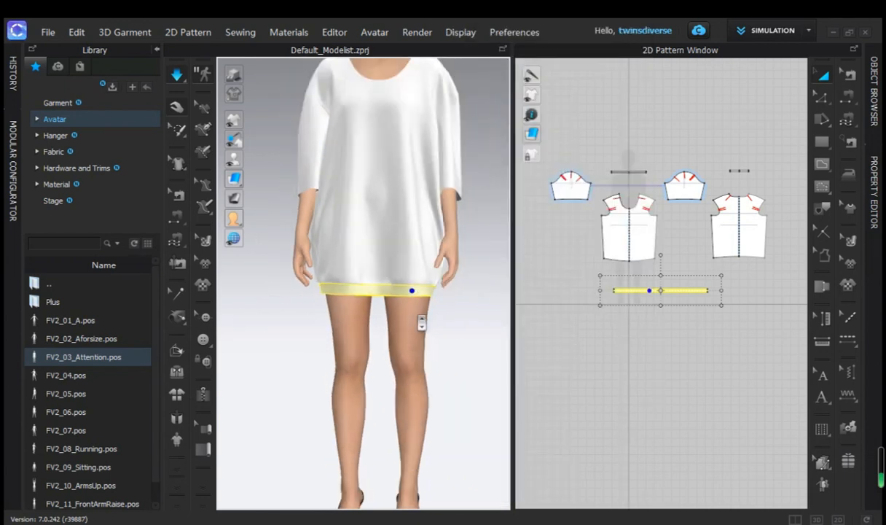
{"action": "scroll", "coordinate": [421, 323], "scroll_direction": "down", "scroll_amount": 3}
{"action": "left_click", "coordinate": [443, 340]}
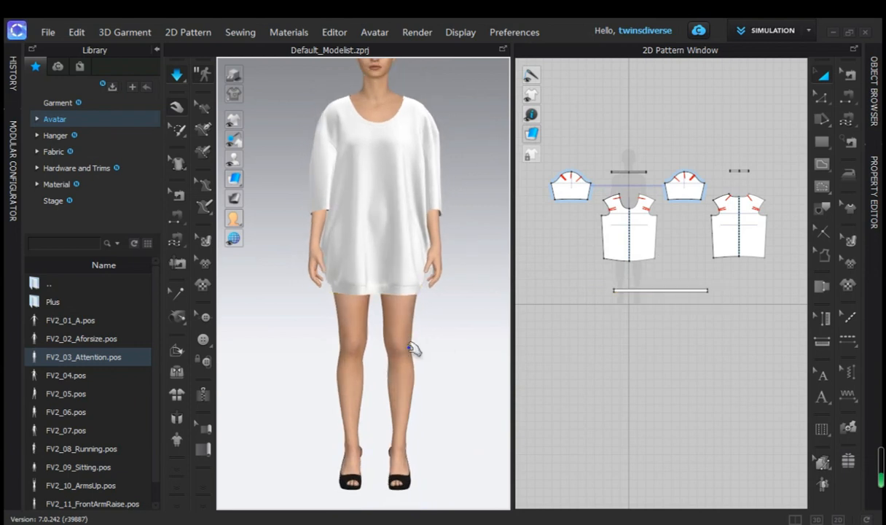
{"action": "scroll", "coordinate": [413, 348], "scroll_direction": "up", "scroll_amount": 3}
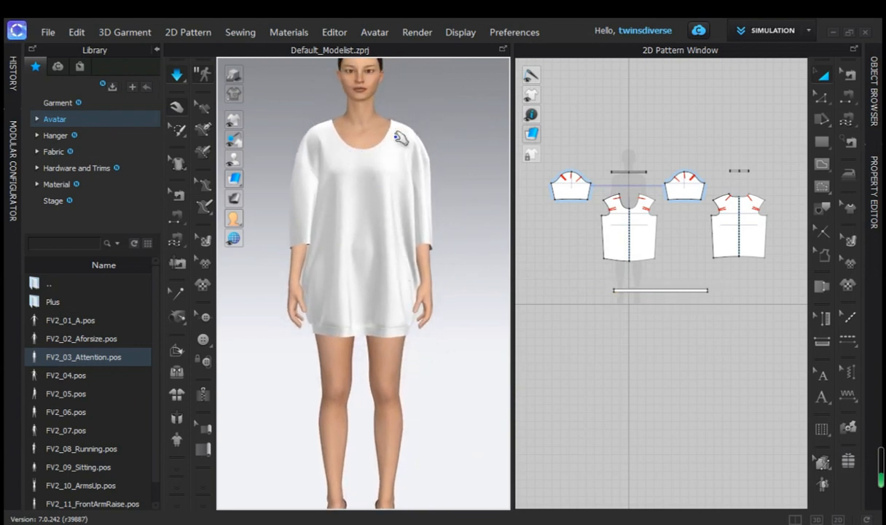
Strengthen the front panel while the simulation is running.
{"action": "left_click", "coordinate": [400, 131]}
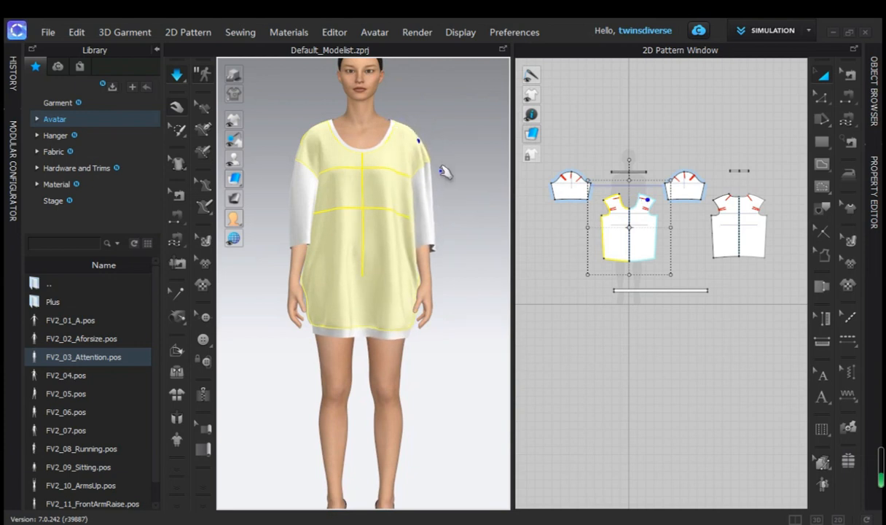
{"action": "left_click", "coordinate": [463, 174]}
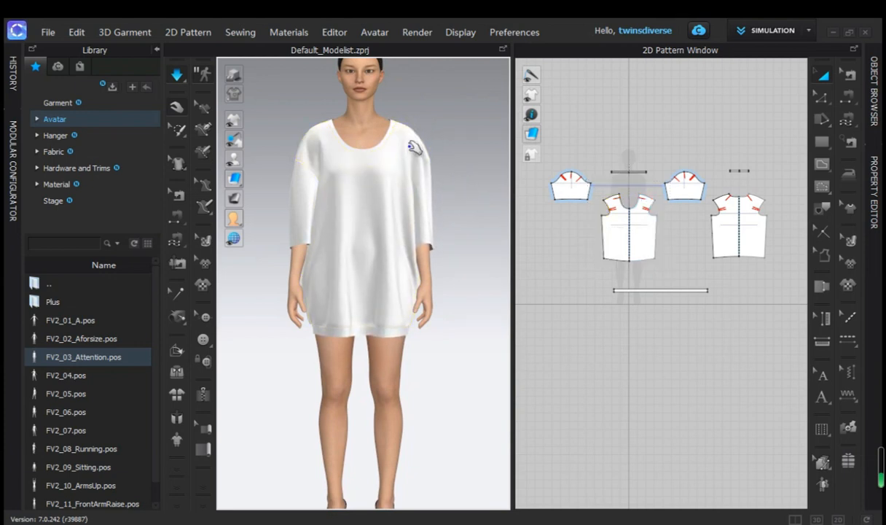
{"action": "left_click", "coordinate": [414, 148]}
{"action": "left_click", "coordinate": [429, 167]}
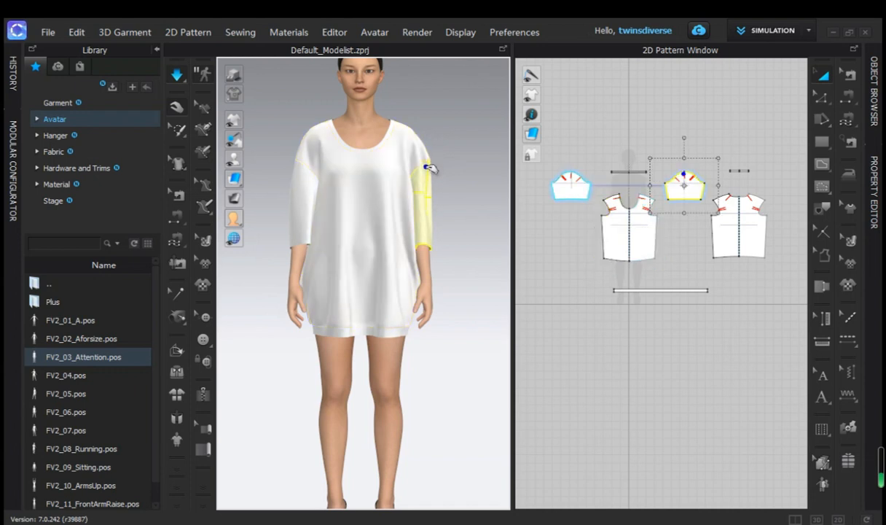
{"action": "right_click", "coordinate": [420, 146]}
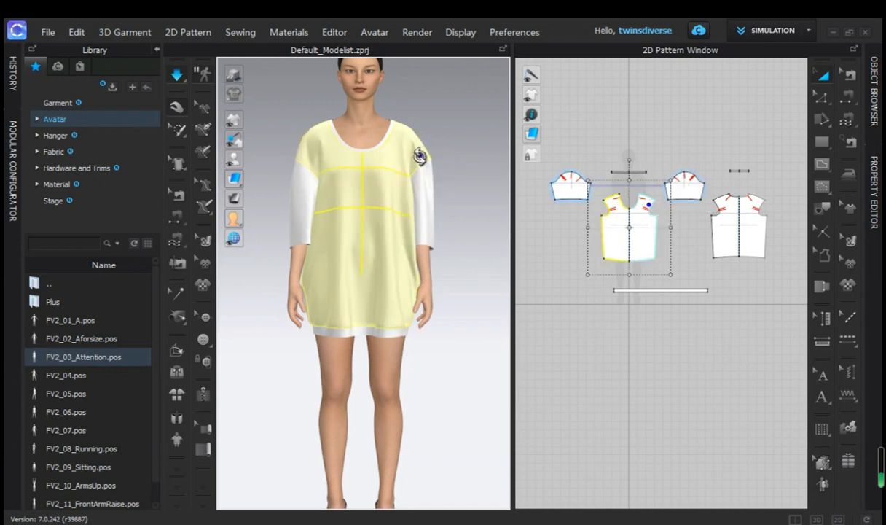
{"action": "left_click", "coordinate": [465, 147]}
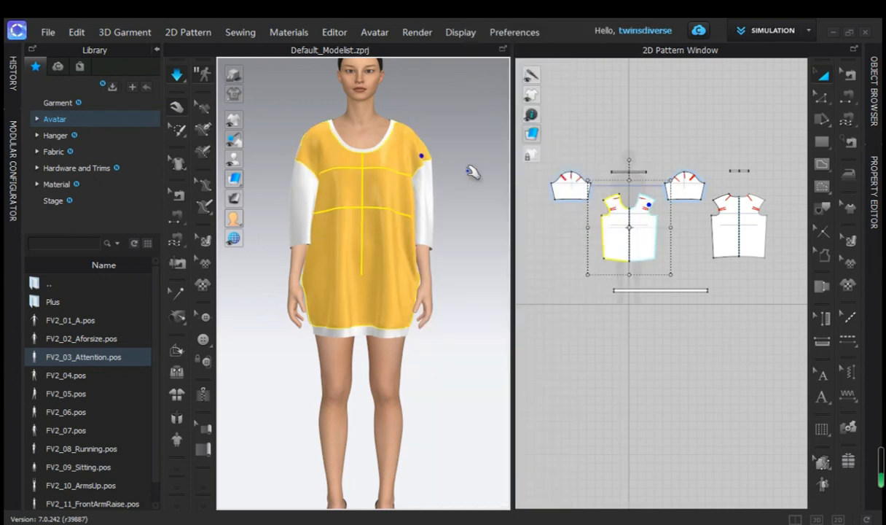
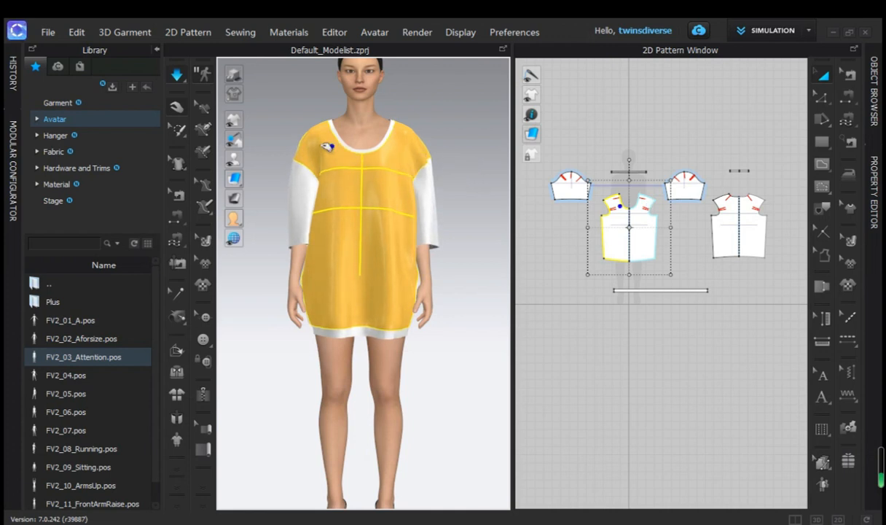
Adjust the front panel's drape at the shoulders during simulation, and remove the panel's strengthening.
{"action": "left_click", "coordinate": [463, 190]}
{"action": "left_click", "coordinate": [429, 151]}
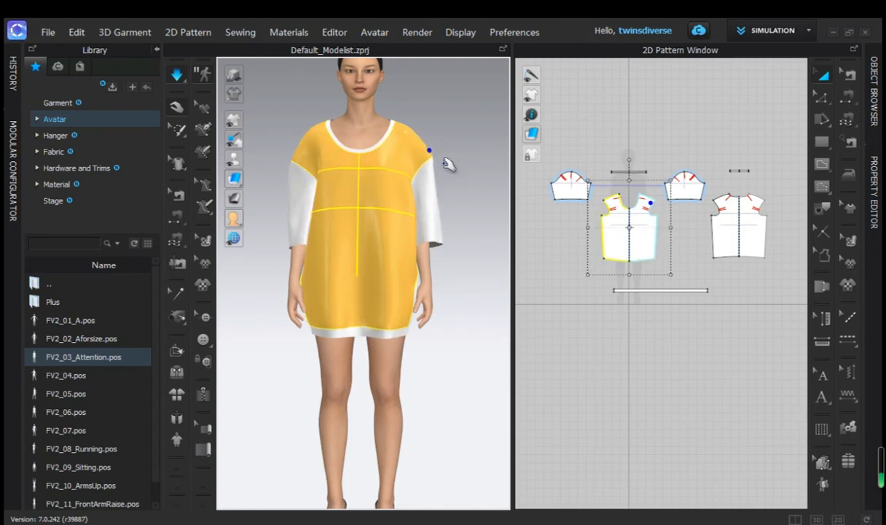
{"action": "left_click", "coordinate": [463, 190]}
{"action": "left_click", "coordinate": [387, 241]}
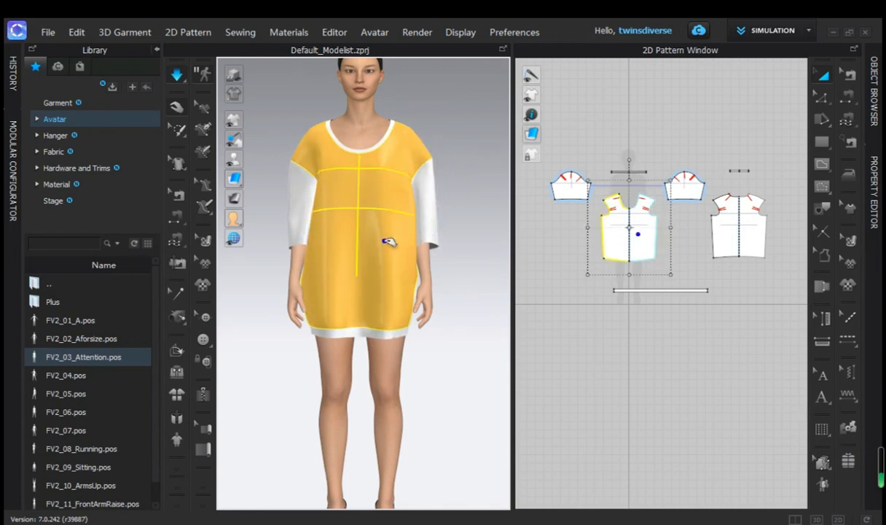
{"action": "right_click", "coordinate": [384, 241]}
{"action": "left_click", "coordinate": [438, 164]}
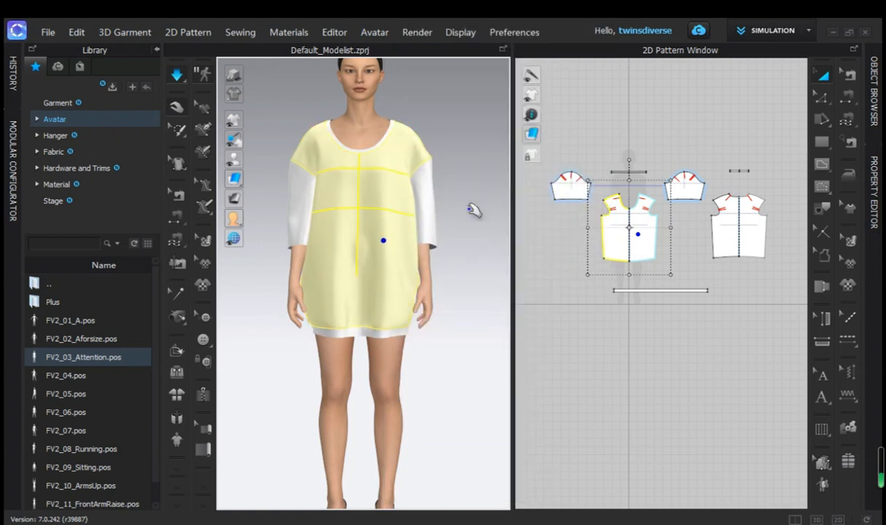
{"action": "left_click", "coordinate": [472, 242]}
Offset the sleeve cap curve by 5 cm as one extended internal line, and apply Cut & Sew along that line.
{"action": "middle_click_drag", "start_coordinate": [475, 251], "coordinate": [473, 279]}
{"action": "scroll", "coordinate": [584, 204], "scroll_direction": "up", "scroll_amount": 3}
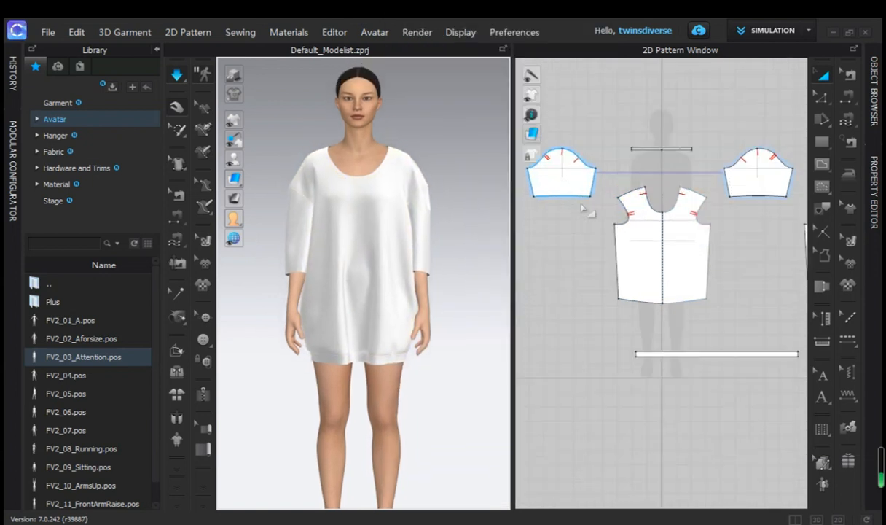
{"action": "middle_click_drag", "start_coordinate": [589, 211], "coordinate": [676, 367]}
{"action": "scroll", "coordinate": [662, 321], "scroll_direction": "up", "scroll_amount": 3}
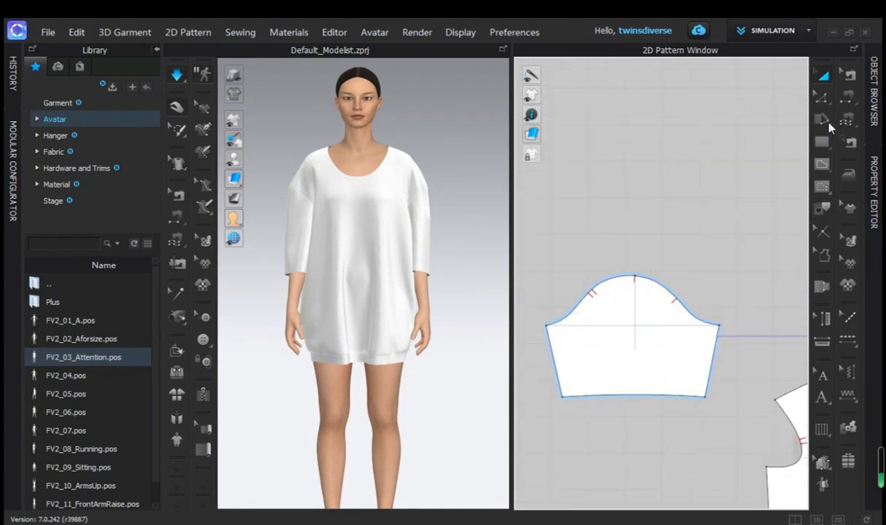
{"action": "left_click", "coordinate": [823, 97]}
{"action": "left_click", "coordinate": [674, 300]}
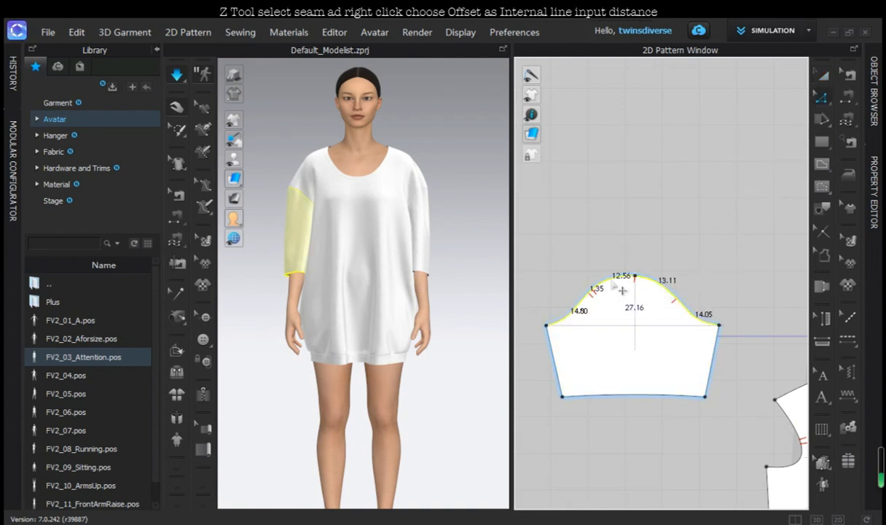
{"action": "right_click", "coordinate": [608, 280]}
{"action": "left_click", "coordinate": [666, 414]}
{"action": "type", "text": "5"}
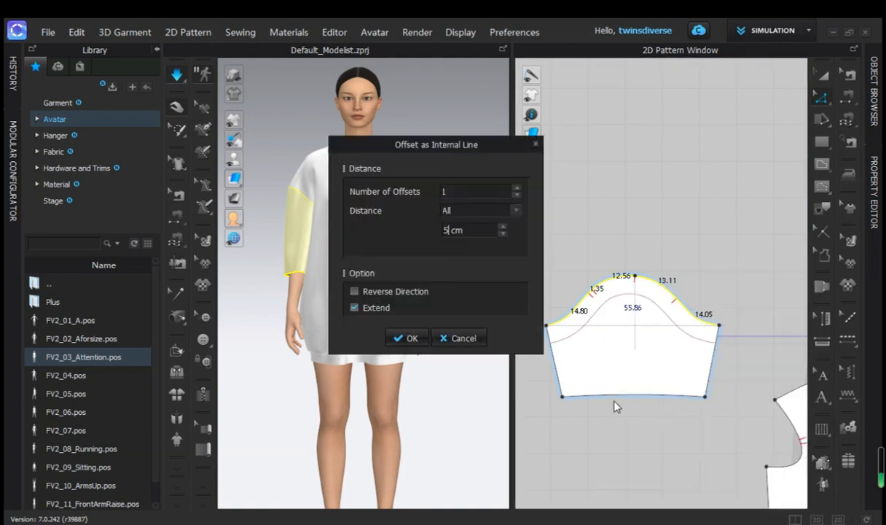
{"action": "left_click", "coordinate": [413, 338]}
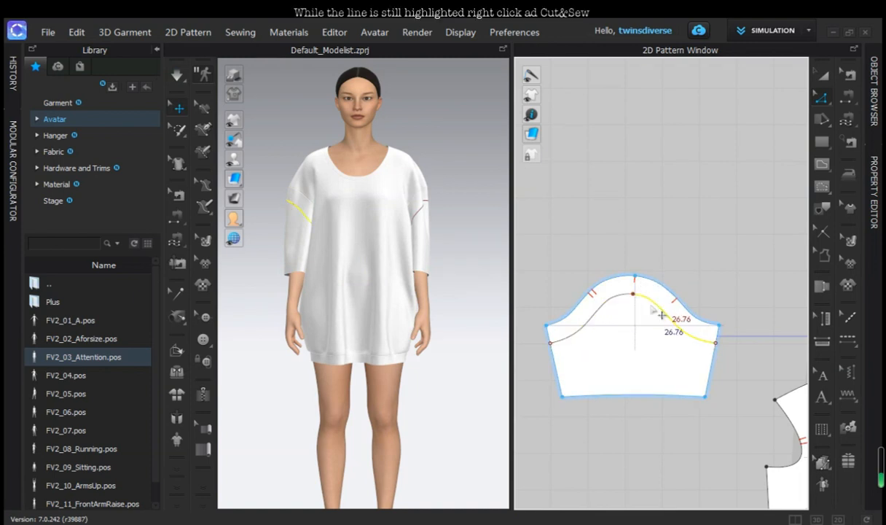
{"action": "right_click", "coordinate": [621, 295]}
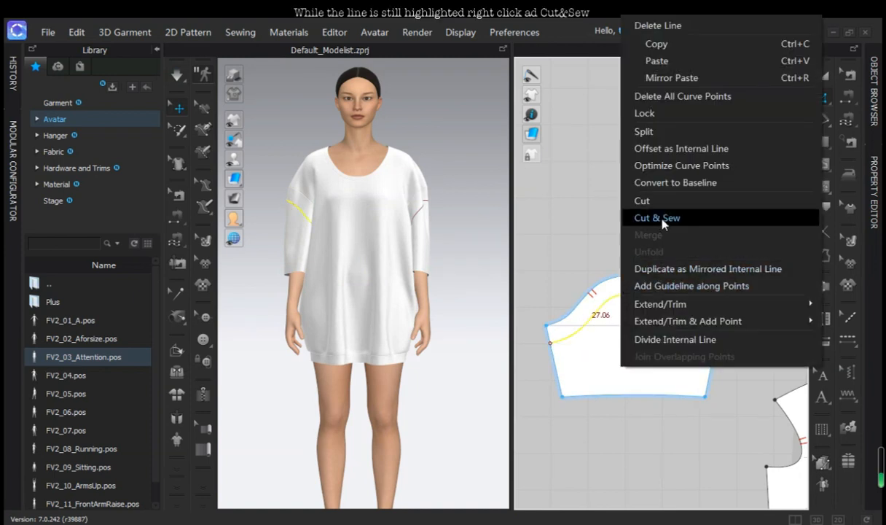
{"action": "left_click", "coordinate": [631, 217]}
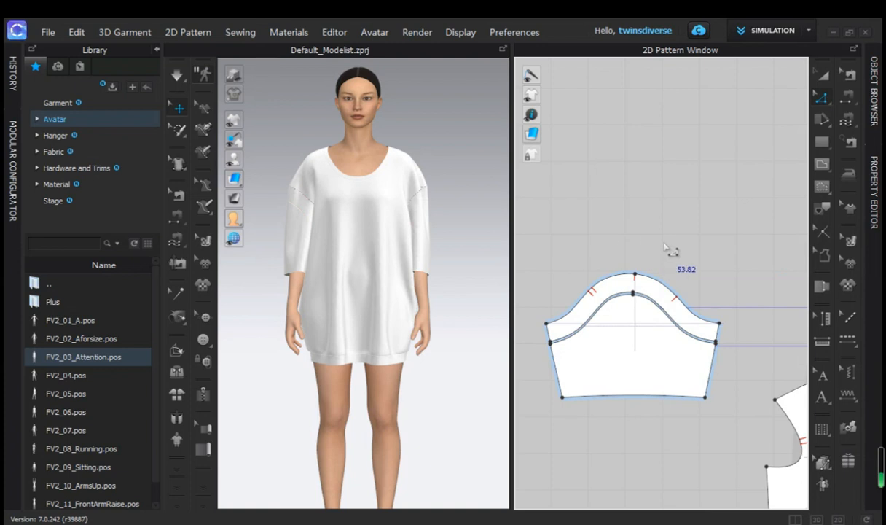
Offset the lower sleeve panel's top curve by 3 cm as an extended internal line, and apply Cut & Sew along it.
{"action": "scroll", "coordinate": [642, 303], "scroll_direction": "up", "scroll_amount": 3}
{"action": "left_click", "coordinate": [636, 292]}
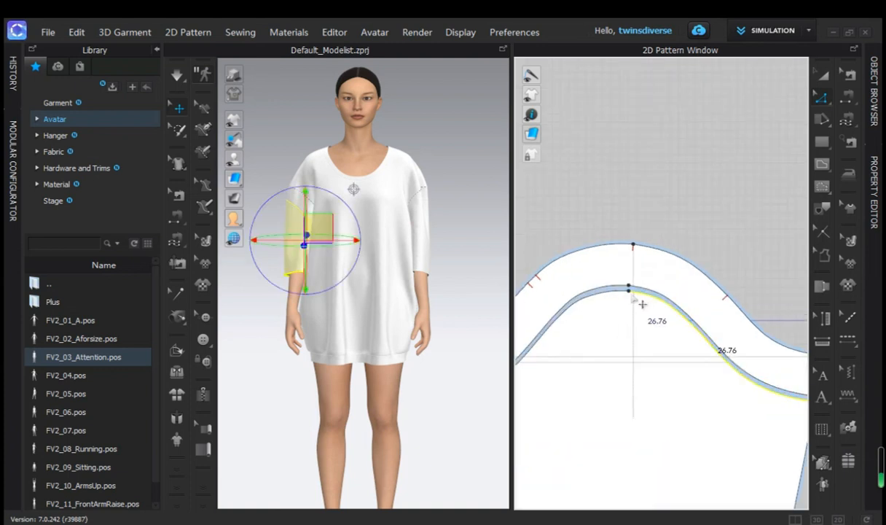
{"action": "right_click", "coordinate": [620, 295]}
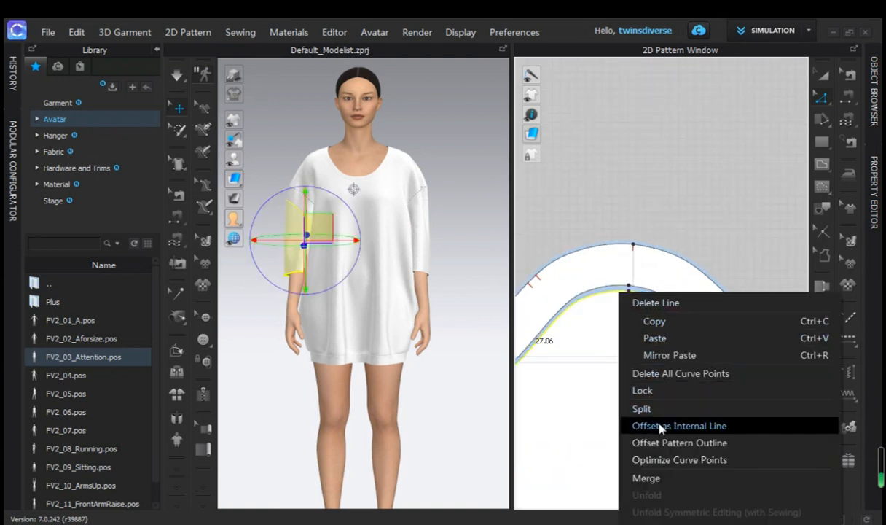
{"action": "left_click", "coordinate": [680, 442]}
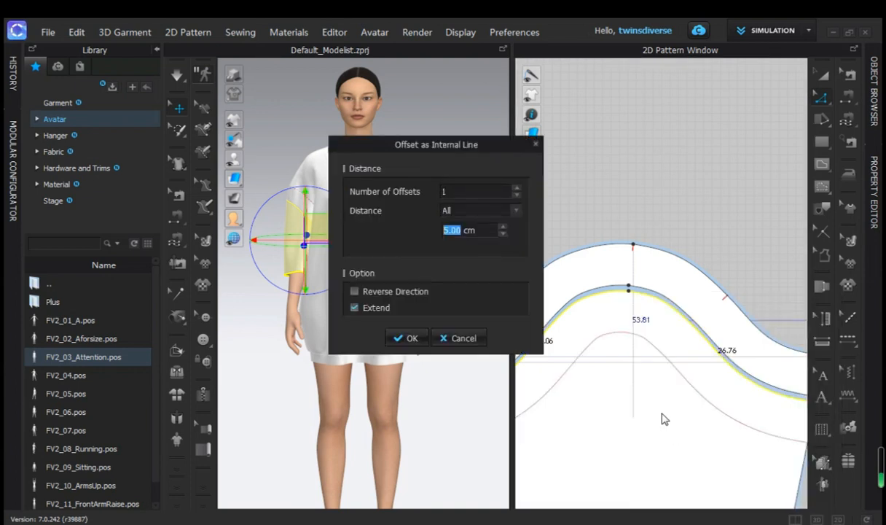
{"action": "type", "text": "3"}
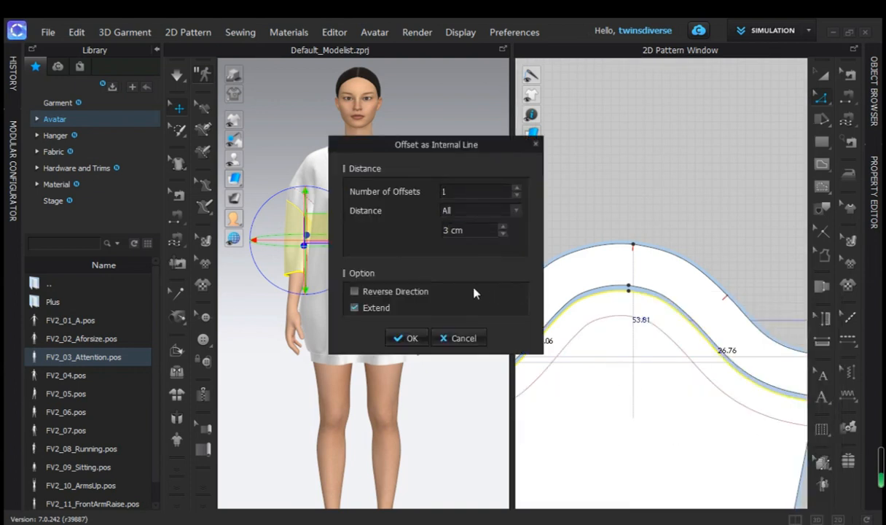
{"action": "left_click", "coordinate": [406, 338]}
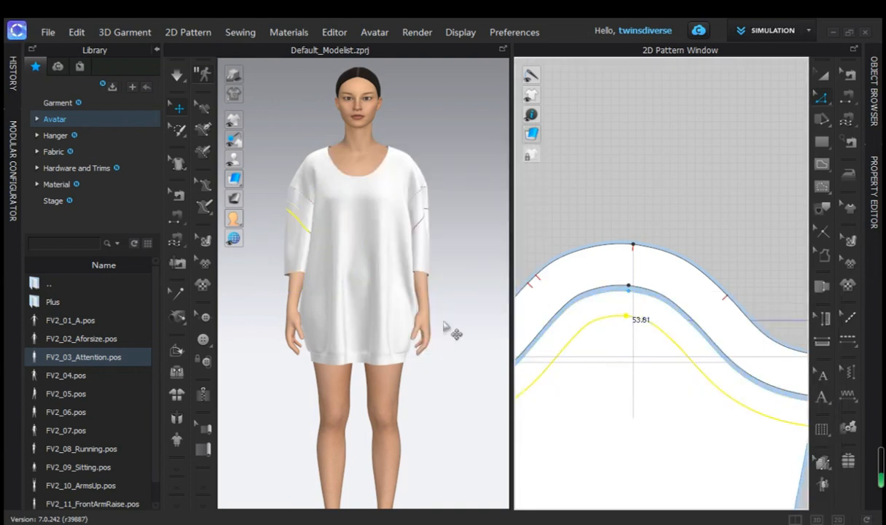
{"action": "right_click", "coordinate": [610, 314]}
{"action": "left_click", "coordinate": [656, 218]}
{"action": "scroll", "coordinate": [602, 226], "scroll_direction": "down", "scroll_amount": 5}
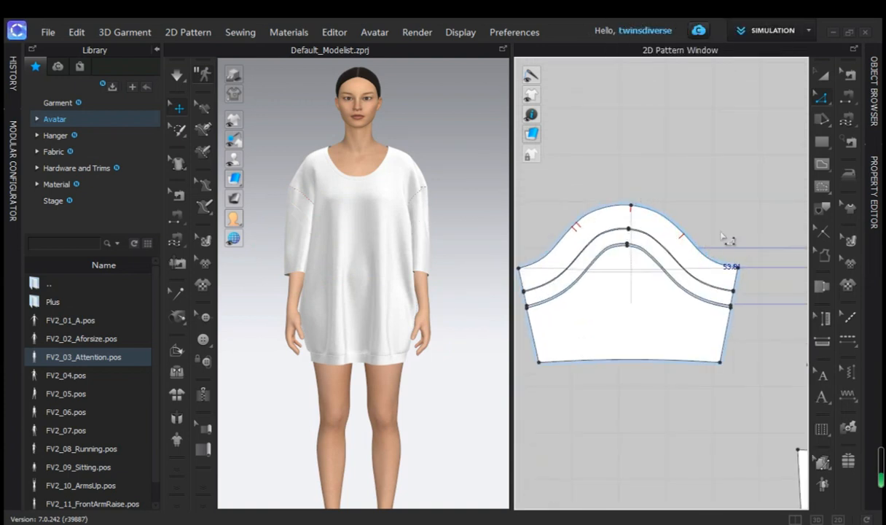
Offset the sleeve's hem edge by 5 cm as an extended internal line, and apply Cut & Sew to separate the cuff.
{"action": "left_click", "coordinate": [678, 360]}
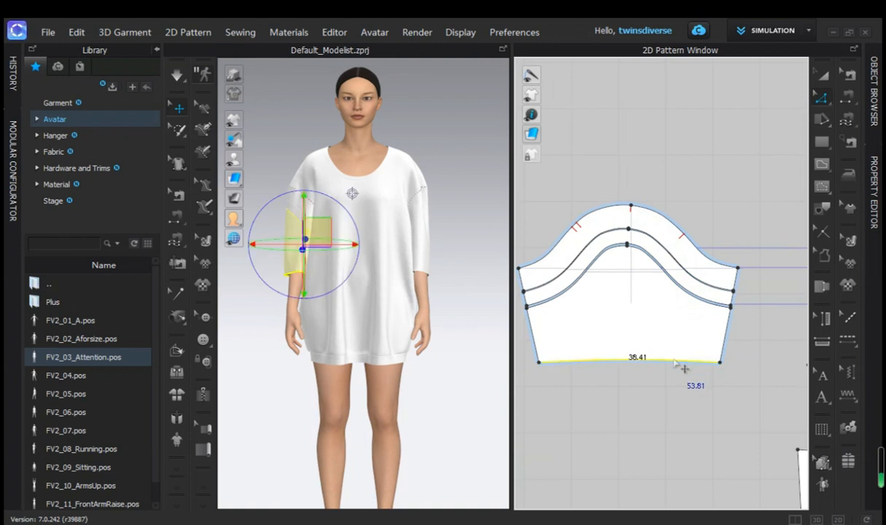
{"action": "right_click", "coordinate": [663, 359]}
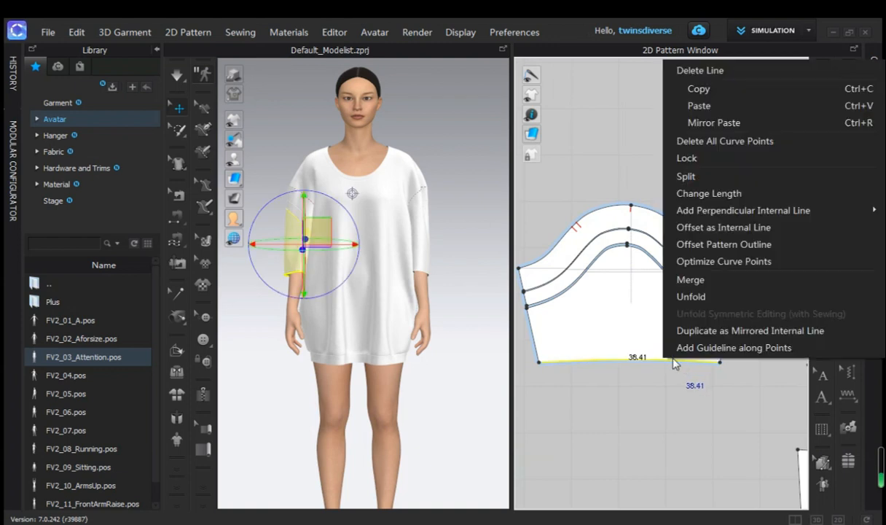
{"action": "left_click", "coordinate": [716, 228]}
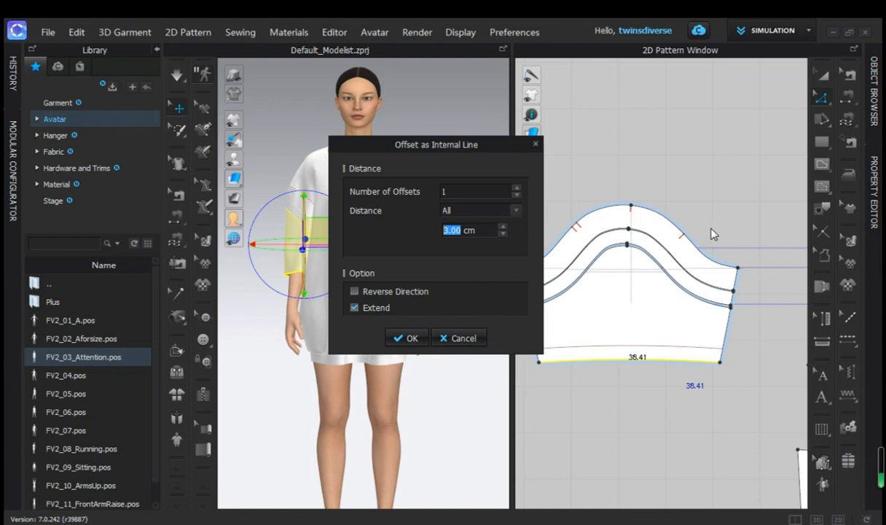
{"action": "type", "text": "5"}
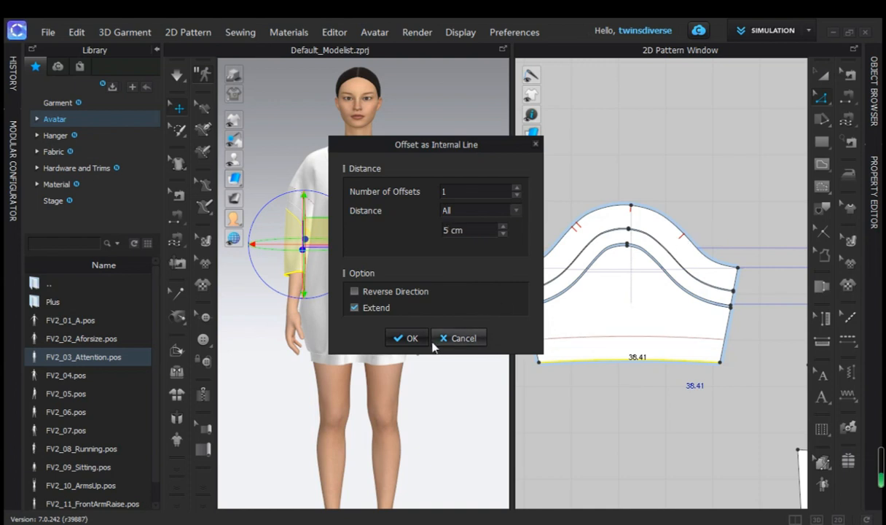
{"action": "left_click", "coordinate": [406, 337]}
{"action": "right_click", "coordinate": [610, 340]}
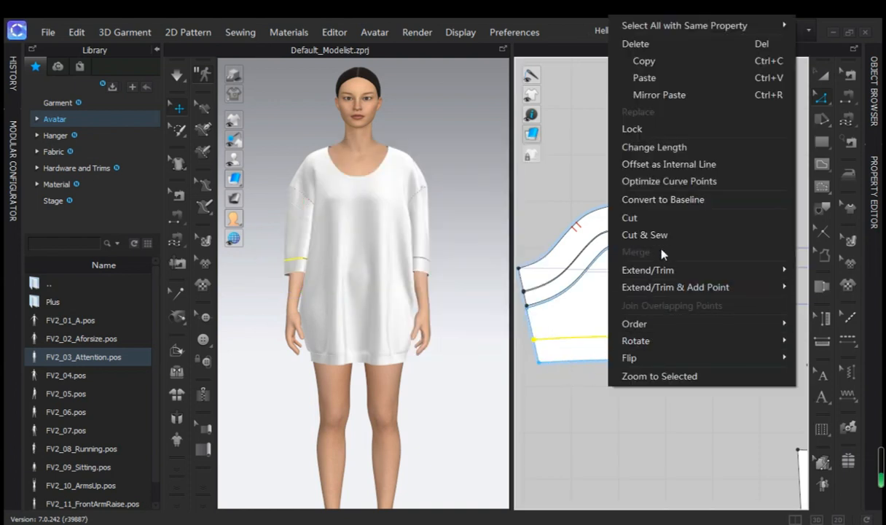
{"action": "left_click", "coordinate": [641, 233]}
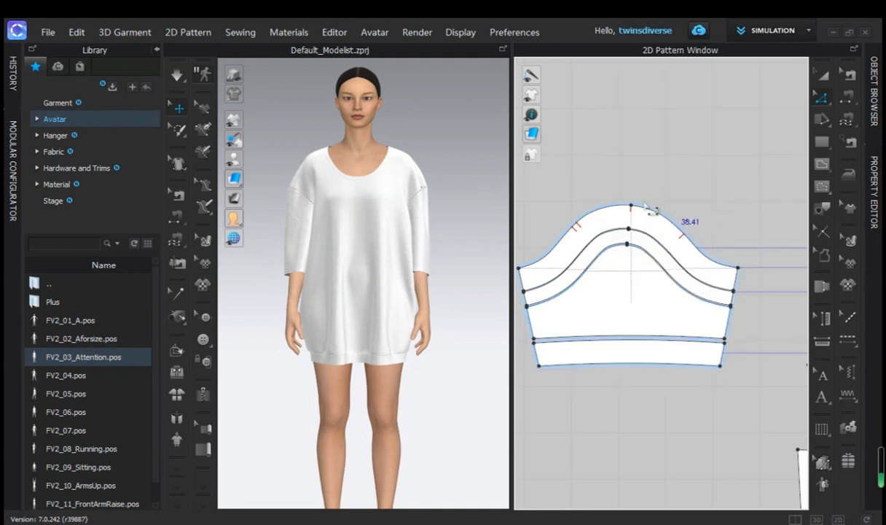
Simulate the garment with the divided sleeves, and check its drape on the avatar.
{"action": "left_click", "coordinate": [183, 75]}
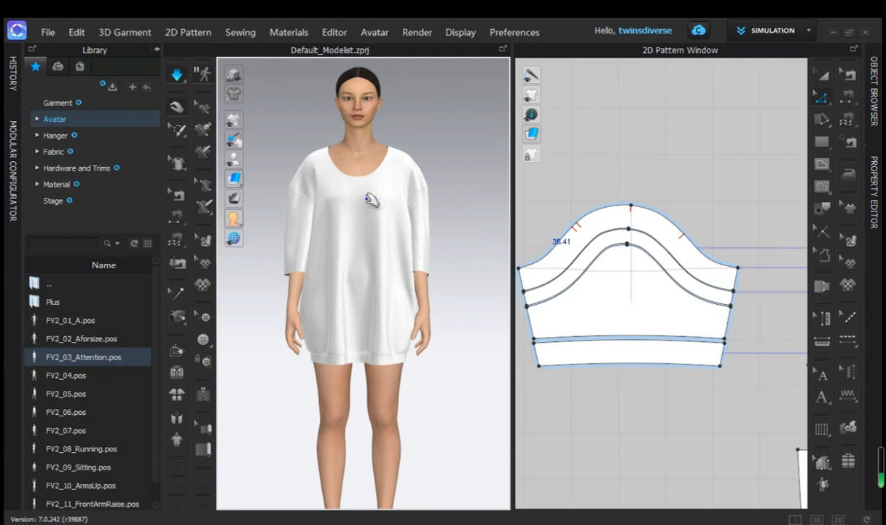
{"action": "scroll", "coordinate": [372, 203], "scroll_direction": "down", "scroll_amount": 2}
{"action": "scroll", "coordinate": [400, 224], "scroll_direction": "down", "scroll_amount": 1}
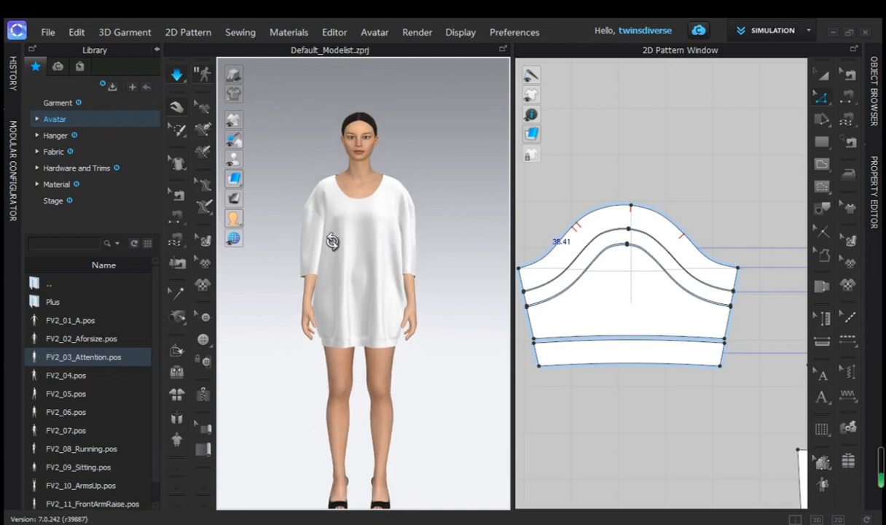
{"action": "right_click_drag", "start_coordinate": [332, 241], "coordinate": [423, 241]}
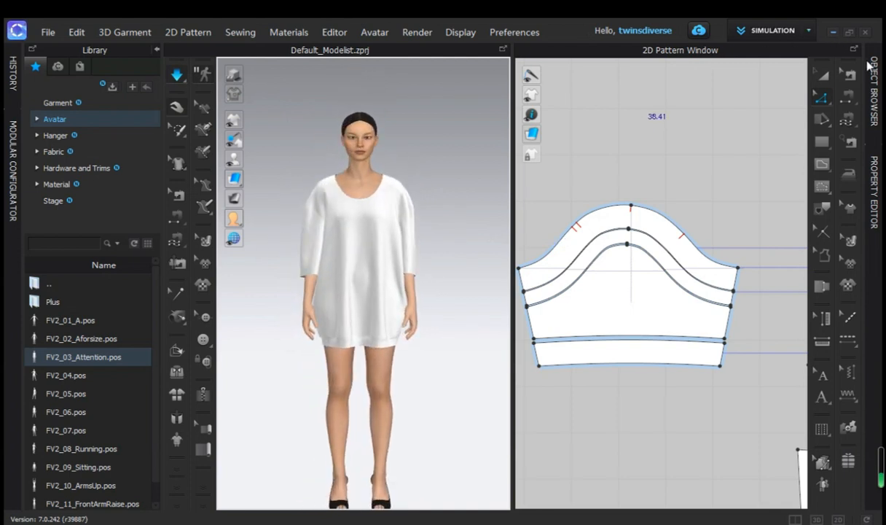
Add a new fabric to the fabric list, and set FABRIC 1's colour to YKK 201 blue.
{"action": "left_click", "coordinate": [877, 86]}
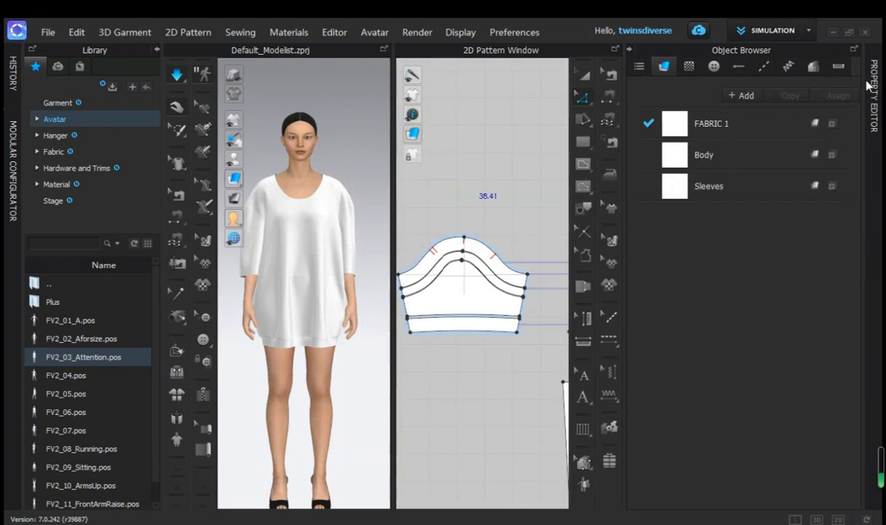
{"action": "left_click", "coordinate": [745, 96]}
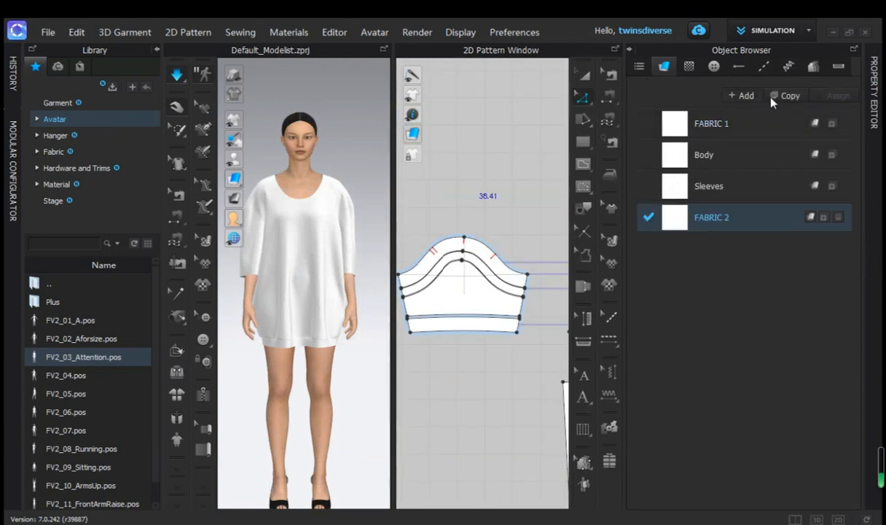
{"action": "double_click", "coordinate": [739, 124]}
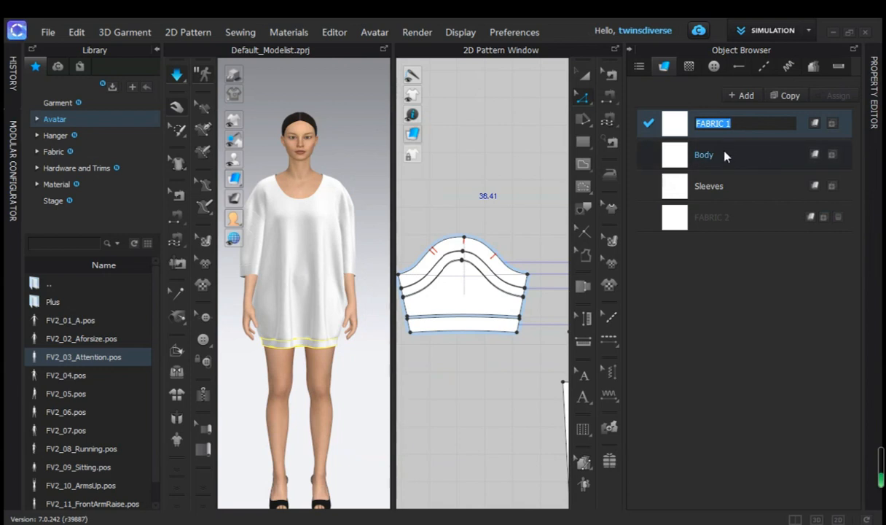
{"action": "left_click", "coordinate": [874, 91]}
{"action": "scroll", "coordinate": [741, 352], "scroll_direction": "down", "scroll_amount": 10}
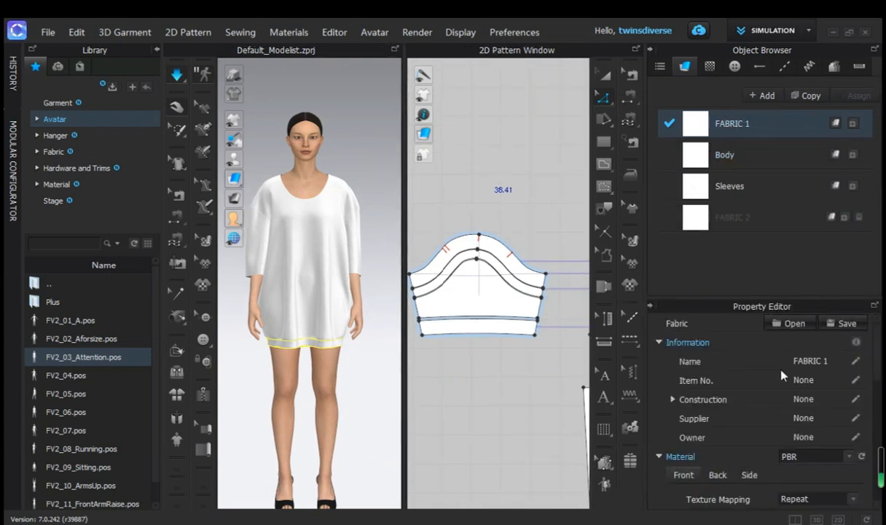
{"action": "left_click", "coordinate": [849, 371]}
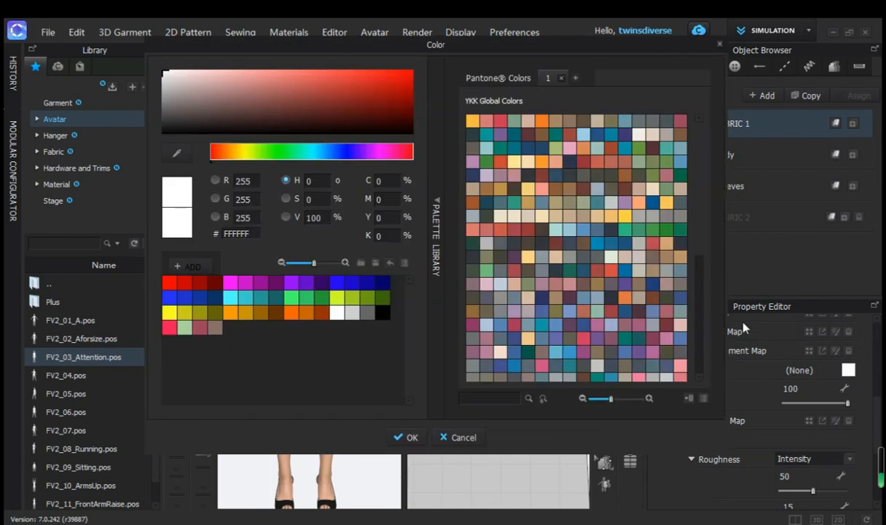
{"action": "left_click", "coordinate": [626, 270]}
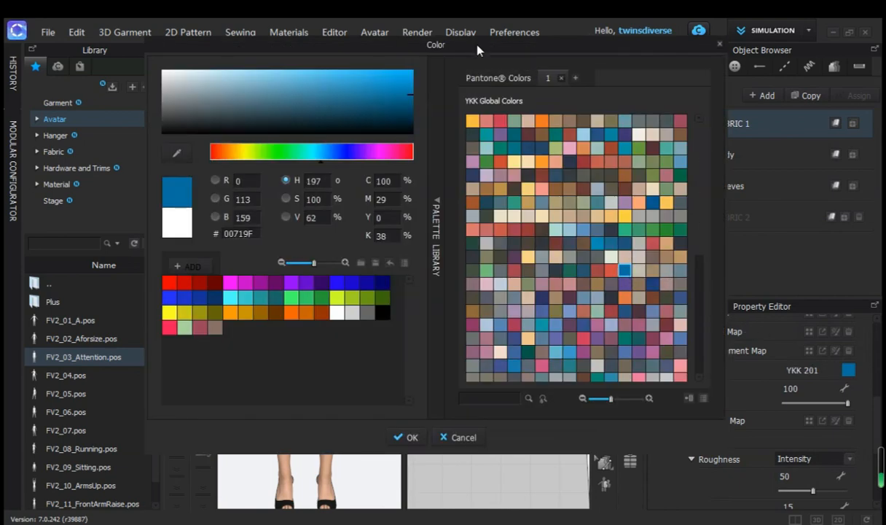
{"action": "left_click_drag", "start_coordinate": [477, 47], "coordinate": [882, 48]}
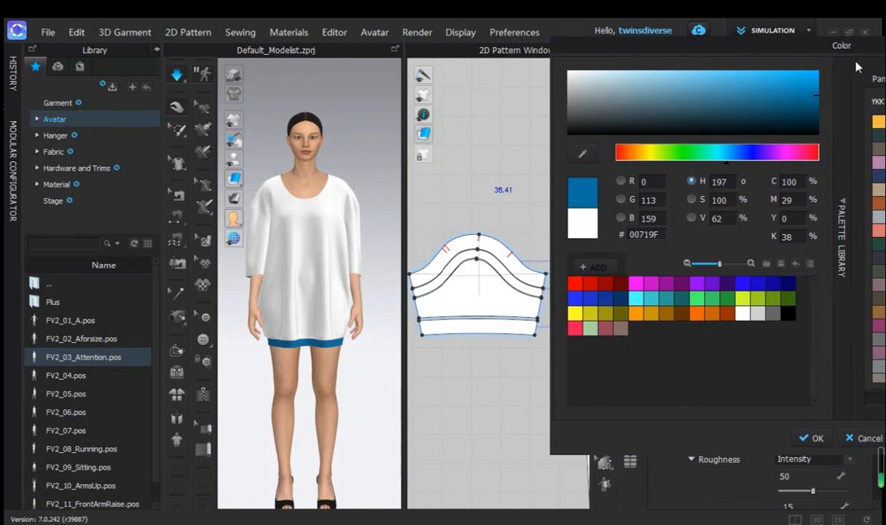
{"action": "left_click", "coordinate": [816, 439]}
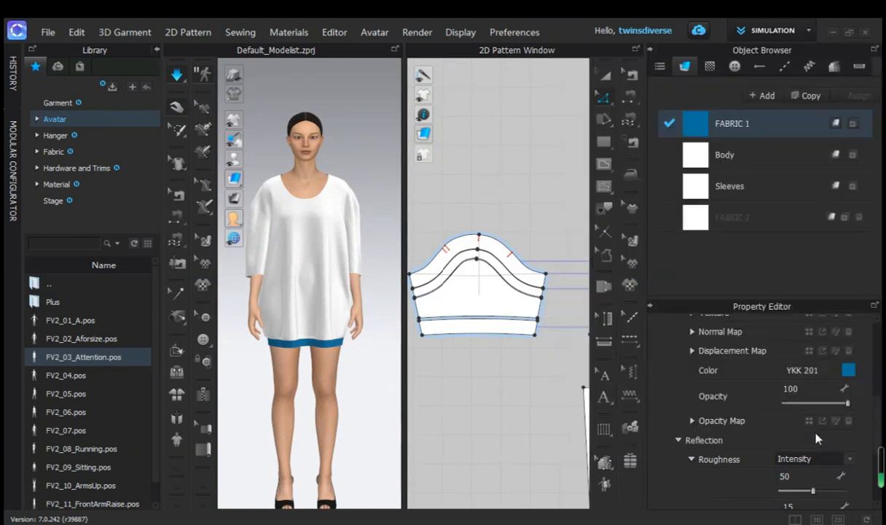
Try FABRIC 1 on the narrow curved band across the sleeve pattern.
{"action": "left_click", "coordinate": [321, 342]}
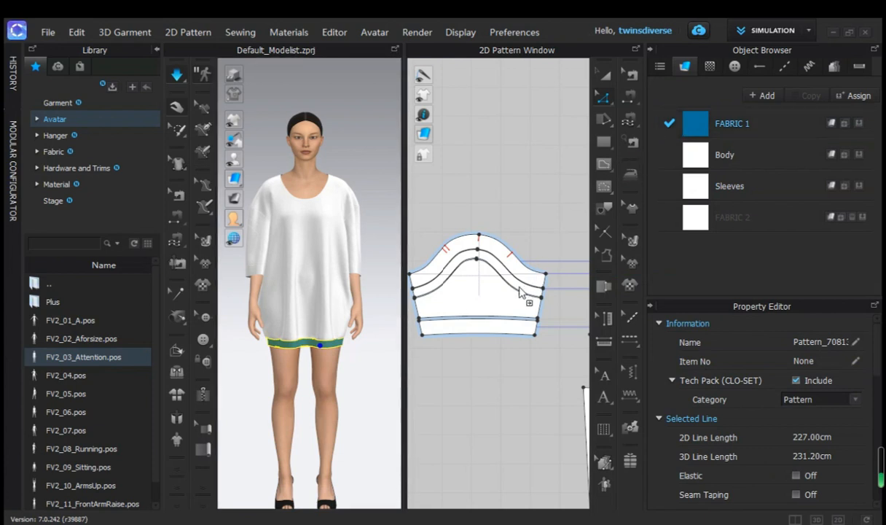
{"action": "left_click_drag", "start_coordinate": [520, 288], "coordinate": [521, 289]}
{"action": "left_click", "coordinate": [562, 247]}
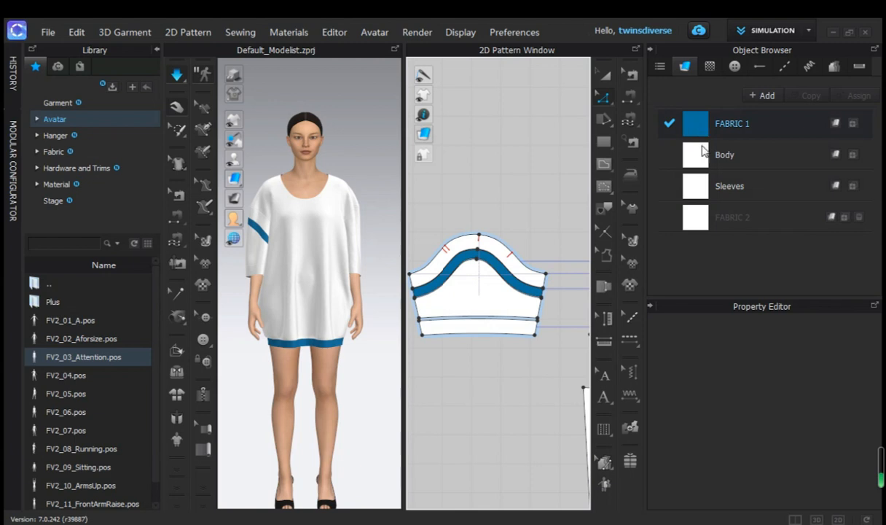
Apply the Body fabric to the narrow curved sleeve band and FABRIC 1 to the sleeve cap panel above it.
{"action": "left_click_drag", "start_coordinate": [704, 151], "coordinate": [509, 267]}
{"action": "left_click", "coordinate": [525, 222]}
{"action": "left_click", "coordinate": [552, 218]}
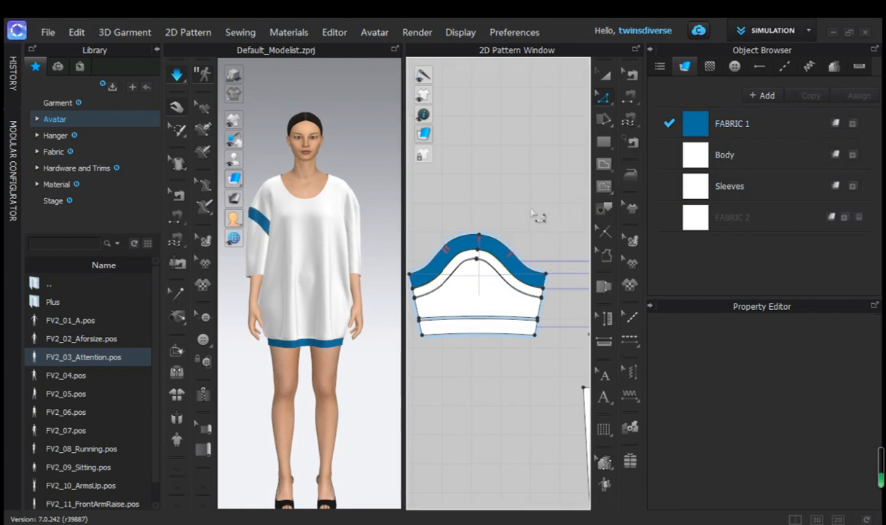
Apply FABRIC 1 to the opposite sleeve's cap panel on the 3D garment.
{"action": "scroll", "coordinate": [538, 215], "scroll_direction": "down", "scroll_amount": 5}
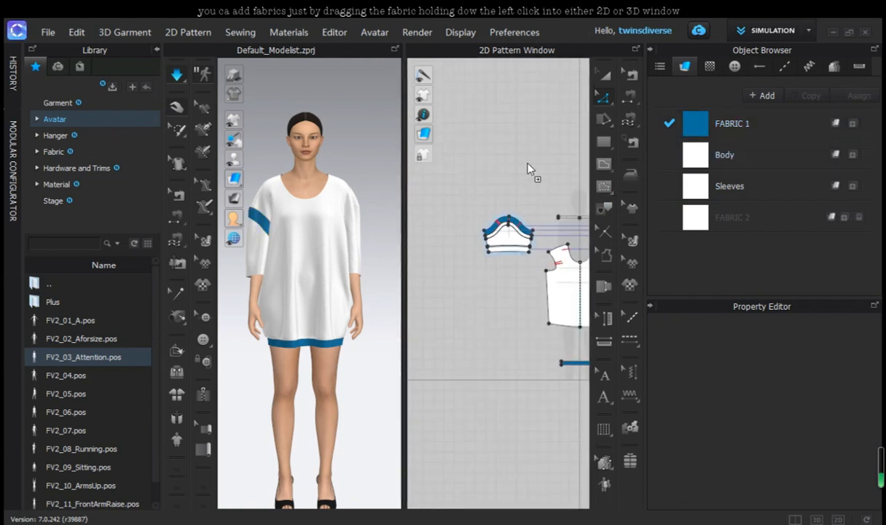
{"action": "left_click_drag", "start_coordinate": [355, 212], "coordinate": [362, 219]}
{"action": "left_click", "coordinate": [394, 221]}
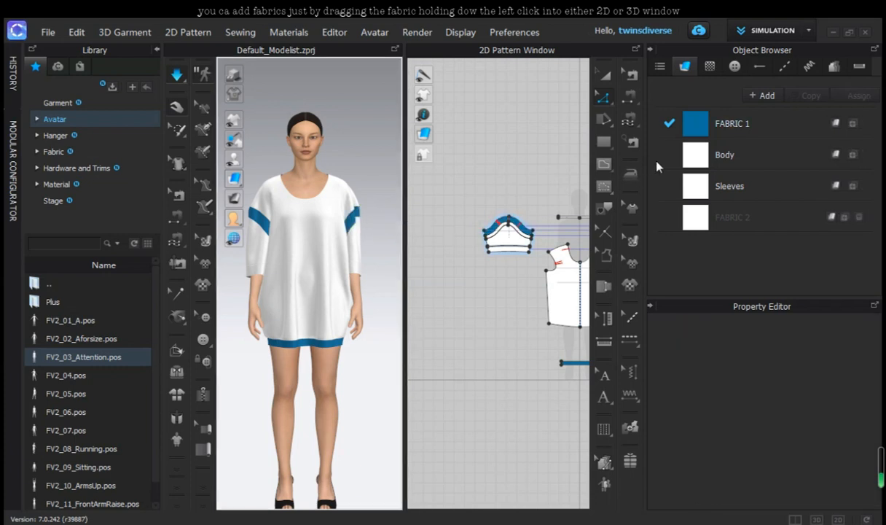
Apply FABRIC 1 to the panel between the curved band and the cuff on both sleeves.
{"action": "left_click_drag", "start_coordinate": [697, 128], "coordinate": [389, 255]}
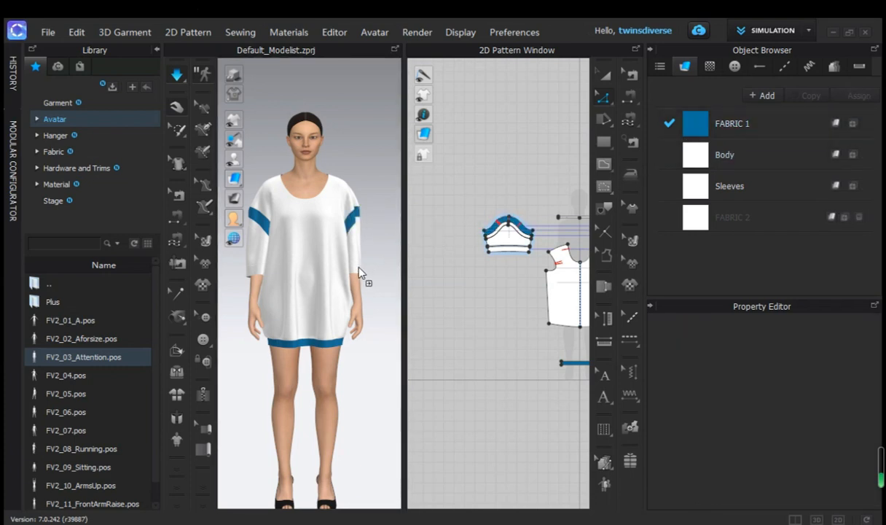
{"action": "left_click_drag", "start_coordinate": [514, 245], "coordinate": [514, 244]}
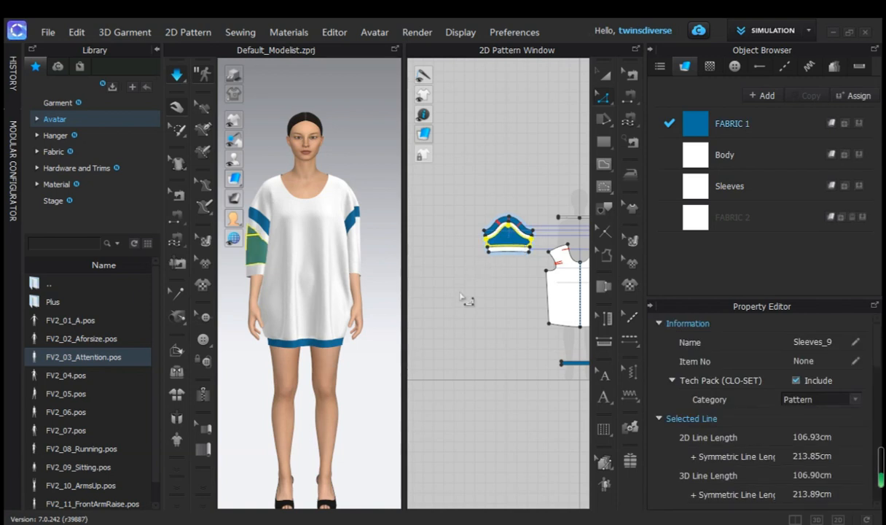
{"action": "left_click", "coordinate": [446, 287]}
{"action": "left_click_drag", "start_coordinate": [692, 136], "coordinate": [565, 195]}
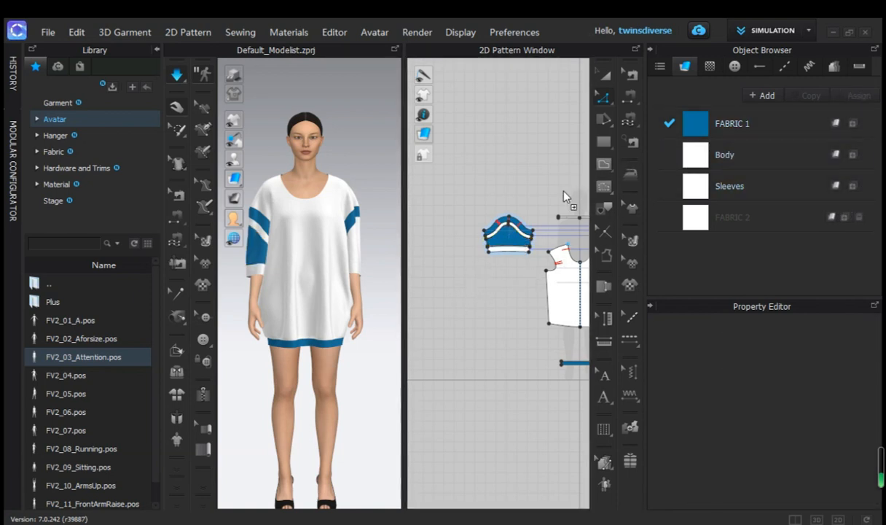
{"action": "left_click_drag", "start_coordinate": [358, 244], "coordinate": [358, 245]}
{"action": "left_click", "coordinate": [381, 247]}
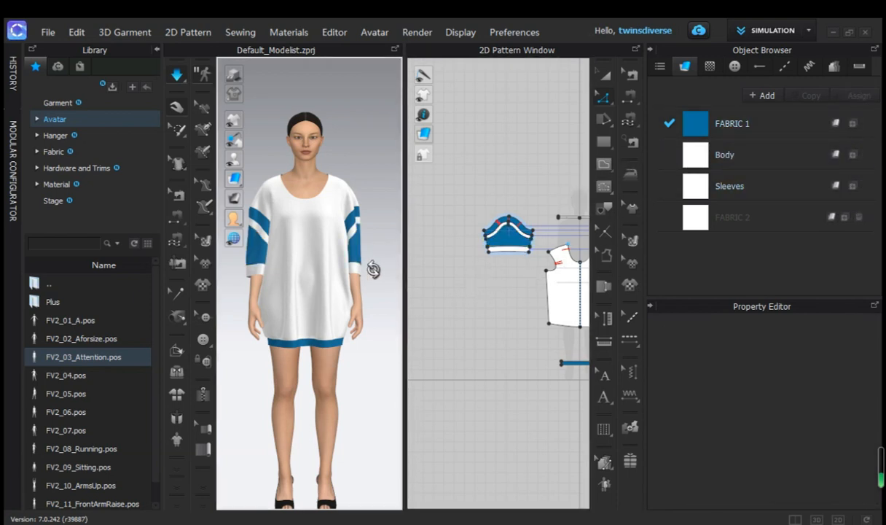
Apply FABRIC 1 to the front and back neckline ribbing on the 3D garment.
{"action": "left_click_drag", "start_coordinate": [696, 127], "coordinate": [461, 162]}
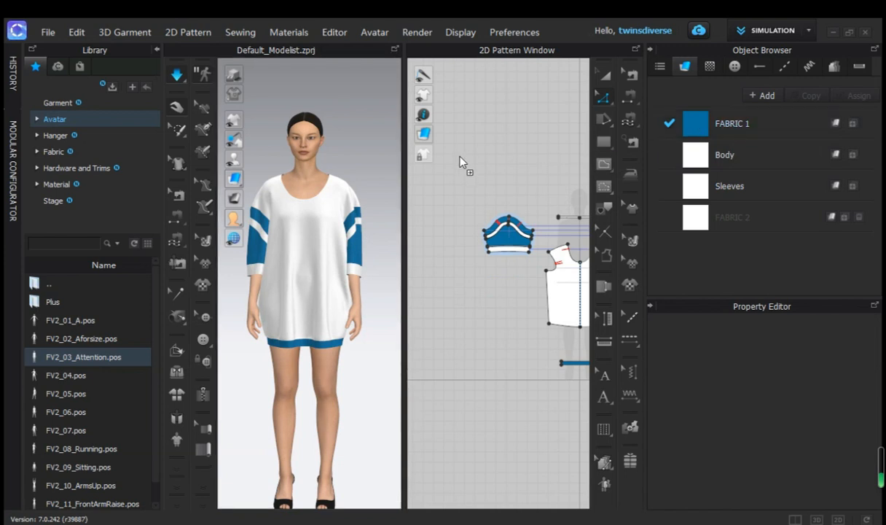
{"action": "left_click_drag", "start_coordinate": [319, 194], "coordinate": [320, 193]}
{"action": "left_click", "coordinate": [386, 174]}
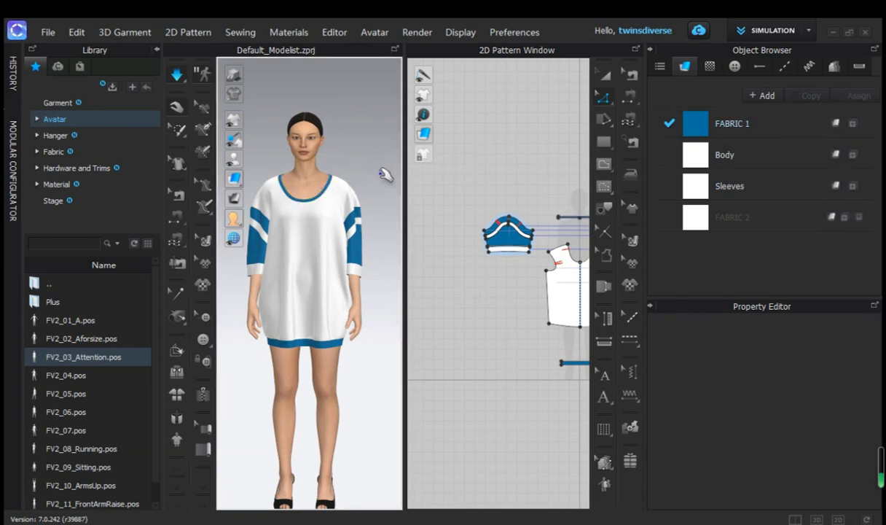
{"action": "right_click_drag", "start_coordinate": [386, 174], "coordinate": [101, 180]}
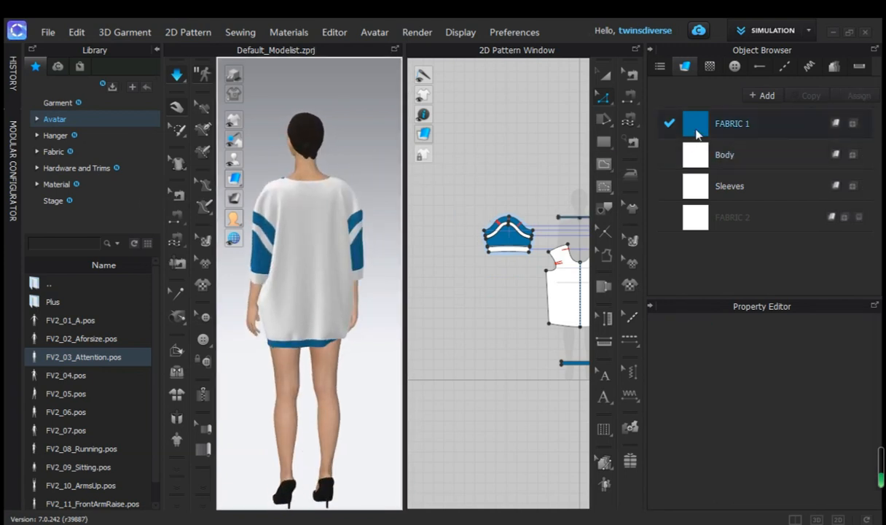
{"action": "left_click_drag", "start_coordinate": [315, 182], "coordinate": [316, 182]}
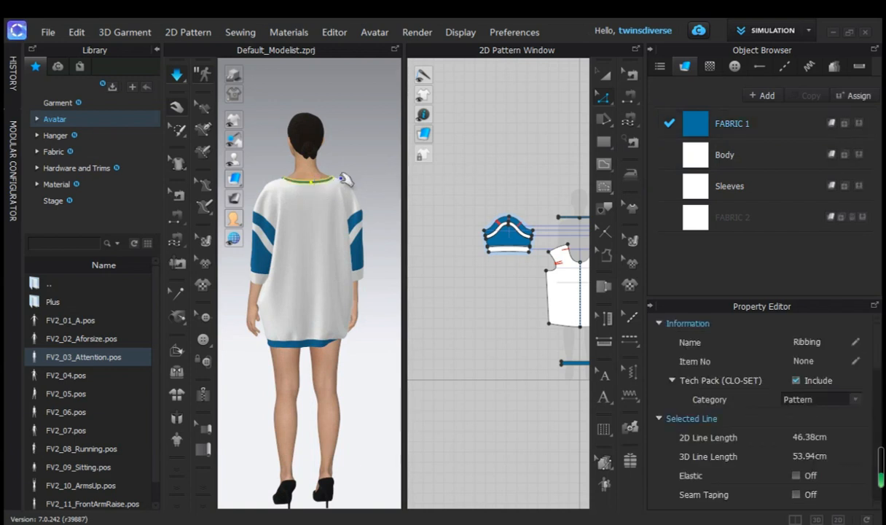
{"action": "left_click", "coordinate": [369, 152]}
Strengthen the hem band pattern on the 3D garment.
{"action": "right_click_drag", "start_coordinate": [268, 187], "coordinate": [294, 200]}
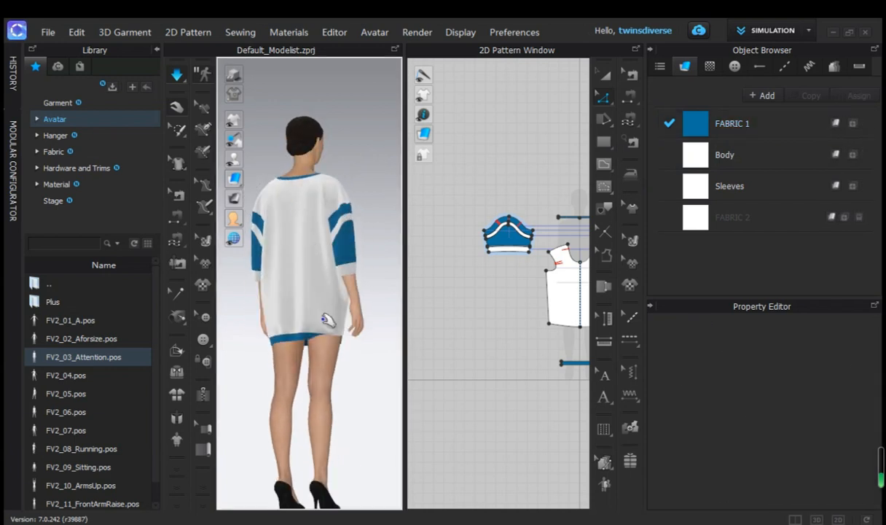
{"action": "right_click", "coordinate": [309, 337]}
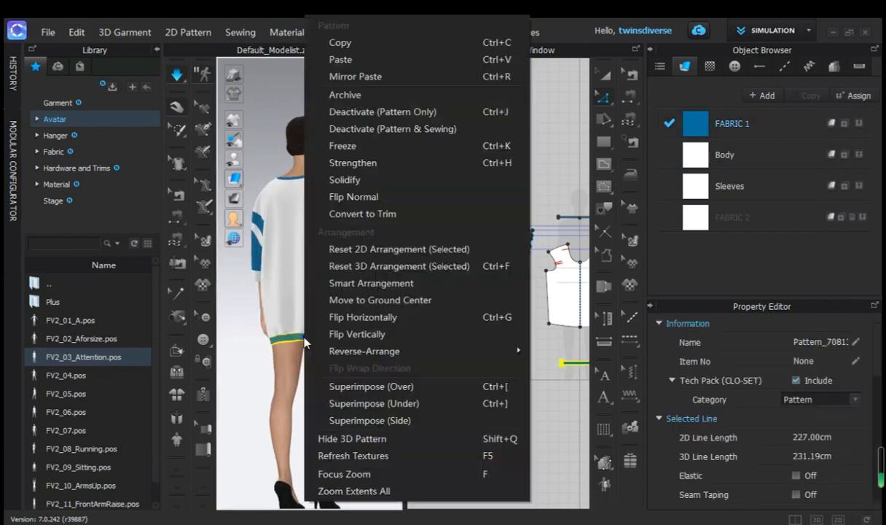
{"action": "left_click", "coordinate": [342, 160]}
{"action": "left_click", "coordinate": [333, 319]}
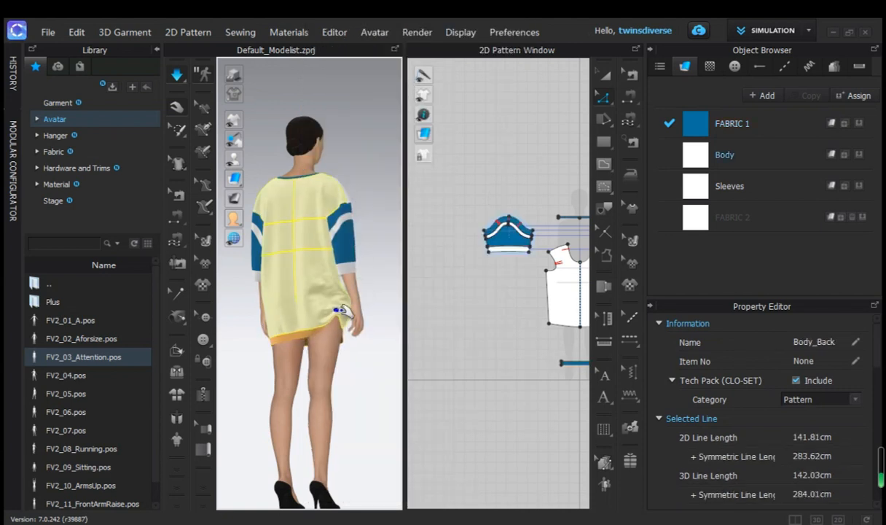
{"action": "left_click", "coordinate": [336, 333]}
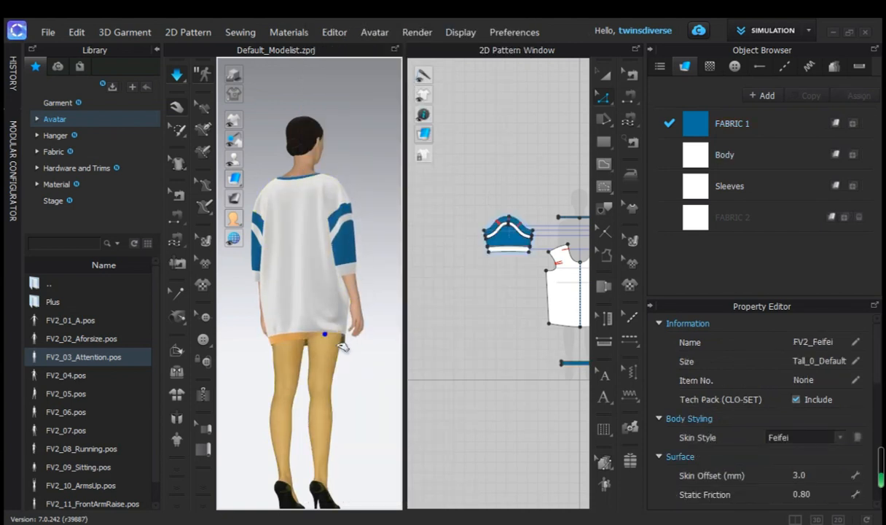
Examine the hem band from underneath the 3D garment and find its matching strip among the 2D patterns.
{"action": "scroll", "coordinate": [335, 356], "scroll_direction": "up", "scroll_amount": 3}
{"action": "scroll", "coordinate": [335, 356], "scroll_direction": "up", "scroll_amount": 3}
{"action": "middle_click_drag", "start_coordinate": [327, 310], "coordinate": [346, 229]}
{"action": "right_click_drag", "start_coordinate": [368, 274], "coordinate": [355, 227]}
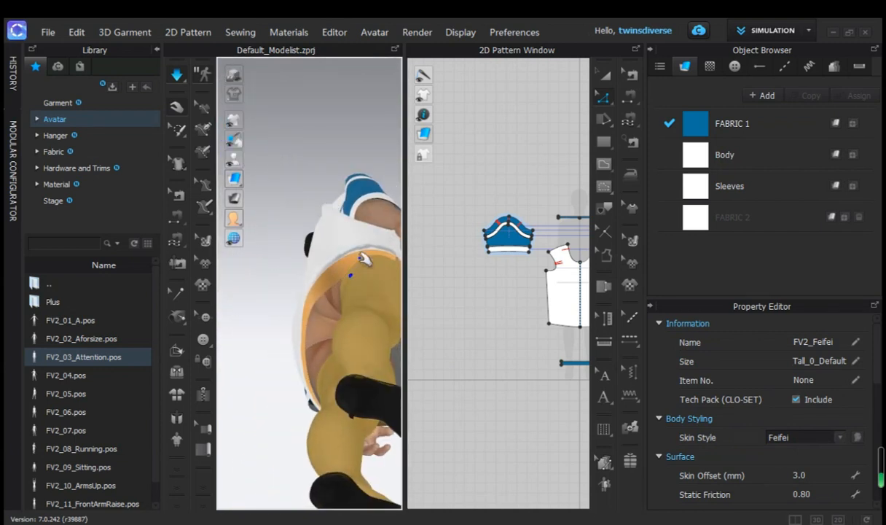
{"action": "left_click", "coordinate": [364, 260]}
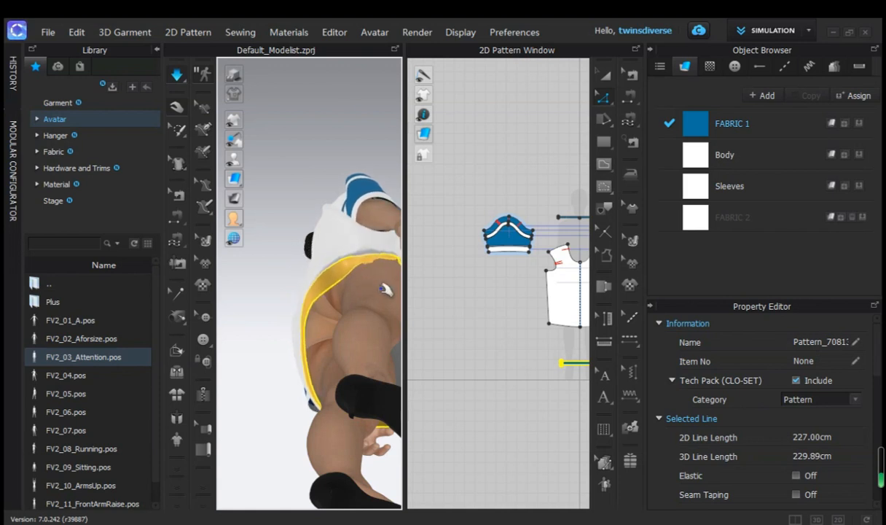
{"action": "right_click_drag", "start_coordinate": [384, 290], "coordinate": [372, 246]}
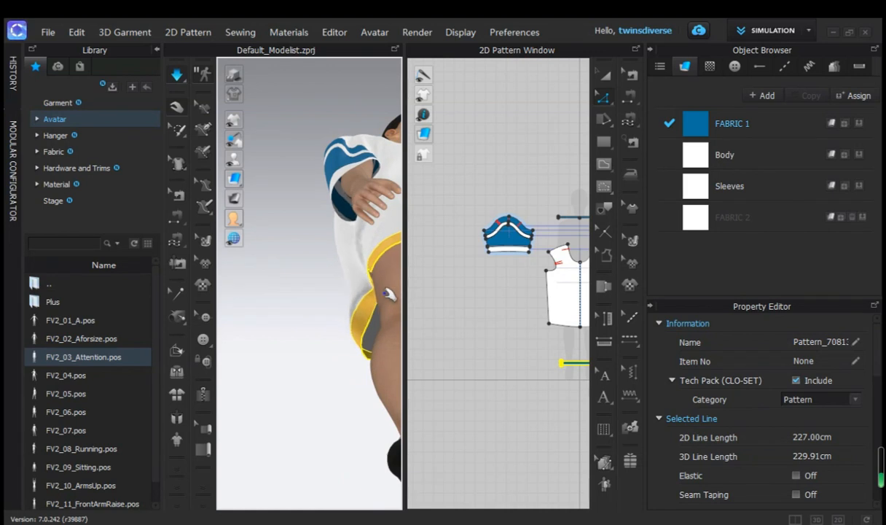
{"action": "scroll", "coordinate": [481, 317], "scroll_direction": "down", "scroll_amount": 5}
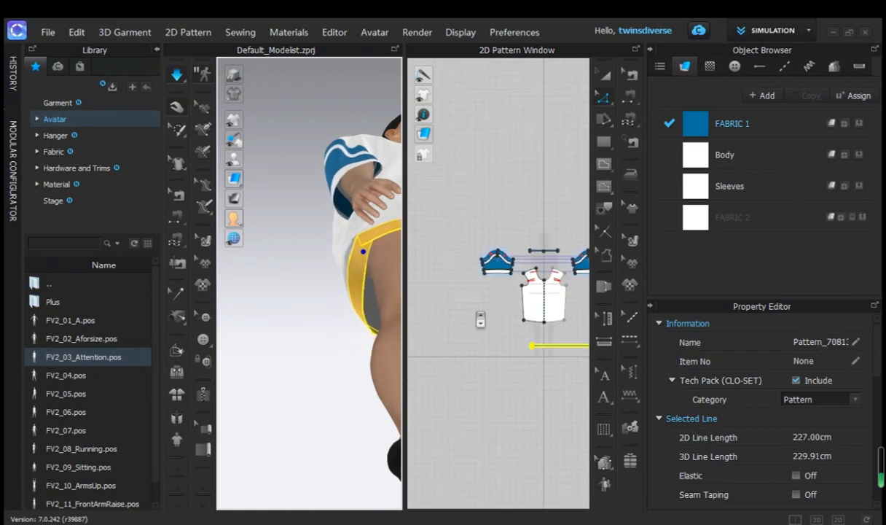
{"action": "left_click", "coordinate": [520, 354]}
{"action": "scroll", "coordinate": [518, 352], "scroll_direction": "up", "scroll_amount": 5}
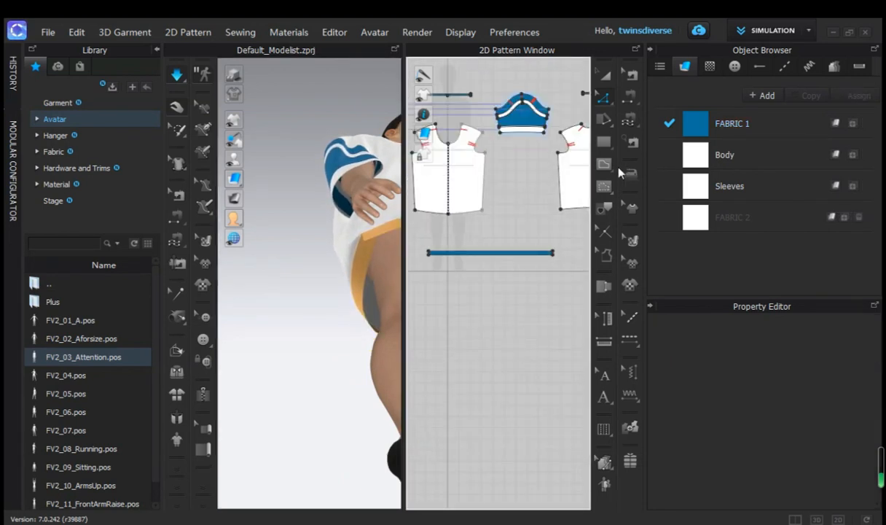
Collapse the Object Browser and Property Editor to enlarge the pattern workspace, and return the avatar to the front view.
{"action": "left_click", "coordinate": [650, 51]}
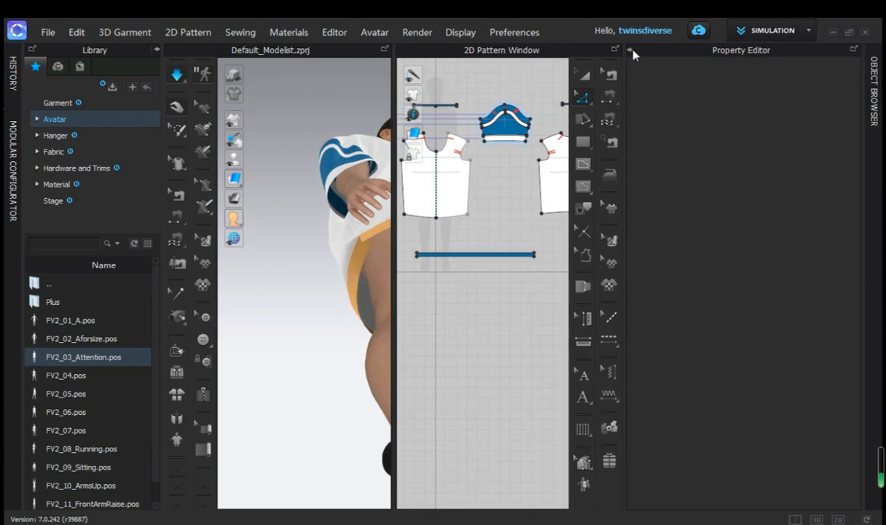
{"action": "left_click", "coordinate": [630, 50]}
{"action": "scroll", "coordinate": [680, 233], "scroll_direction": "up", "scroll_amount": 3}
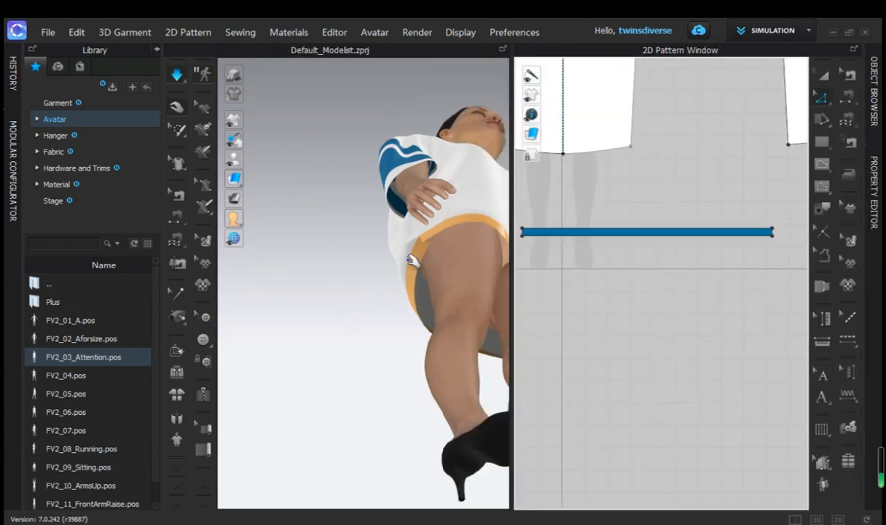
{"action": "key", "text": "2"}
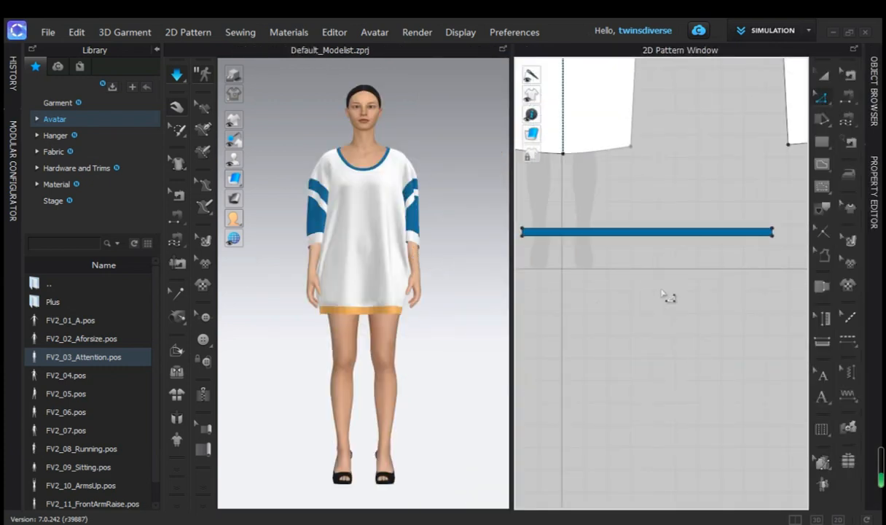
Sew the two short ends of the hem band together with Segment Sewing and simulate the garment.
{"action": "left_click", "coordinate": [849, 98]}
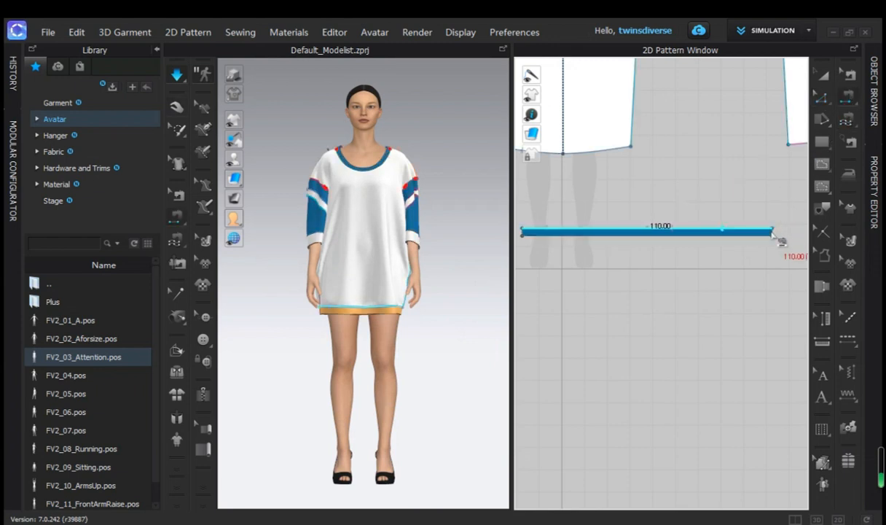
{"action": "left_click", "coordinate": [597, 234]}
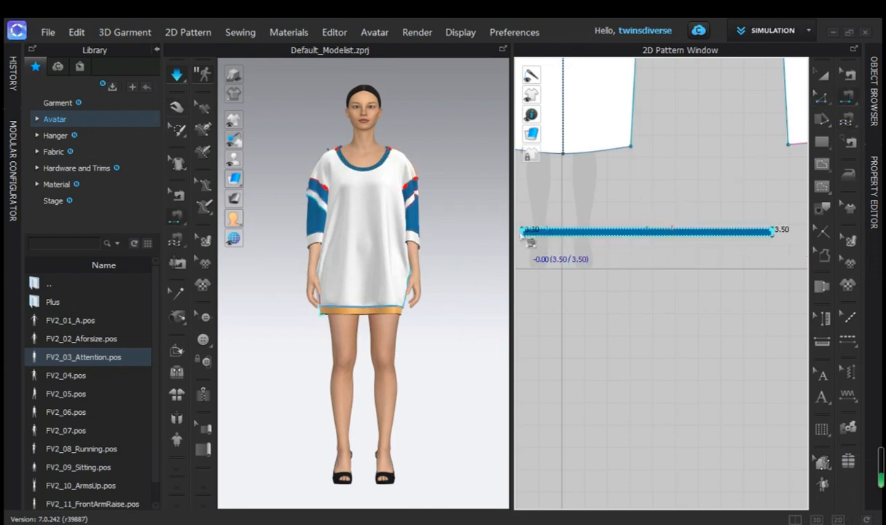
{"action": "left_click", "coordinate": [522, 233]}
{"action": "left_click", "coordinate": [177, 76]}
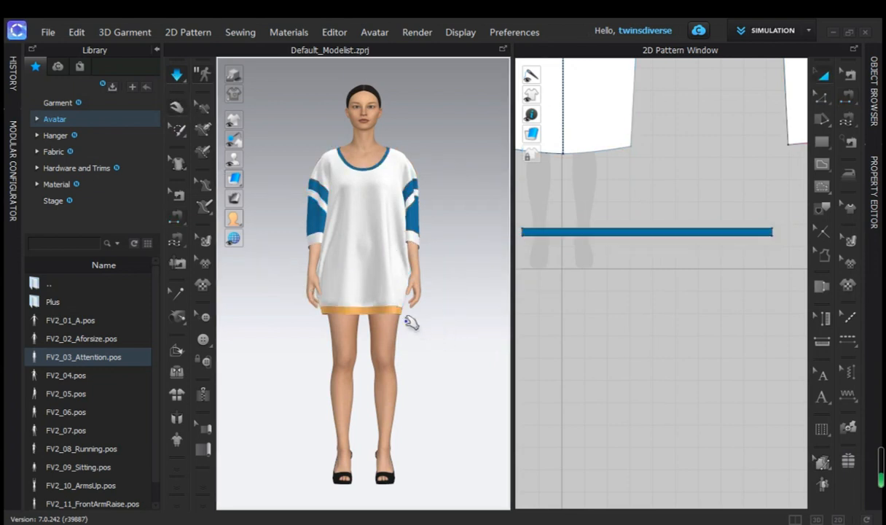
{"action": "left_click", "coordinate": [375, 310]}
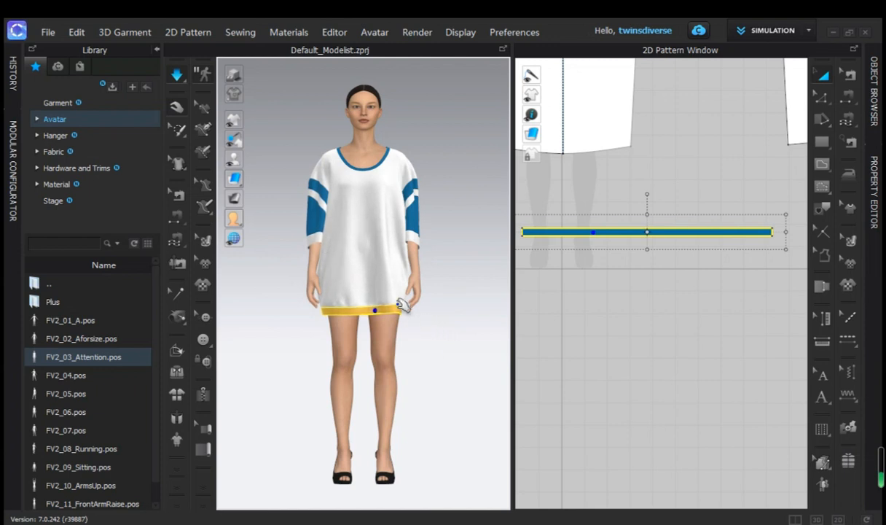
{"action": "left_click", "coordinate": [380, 286]}
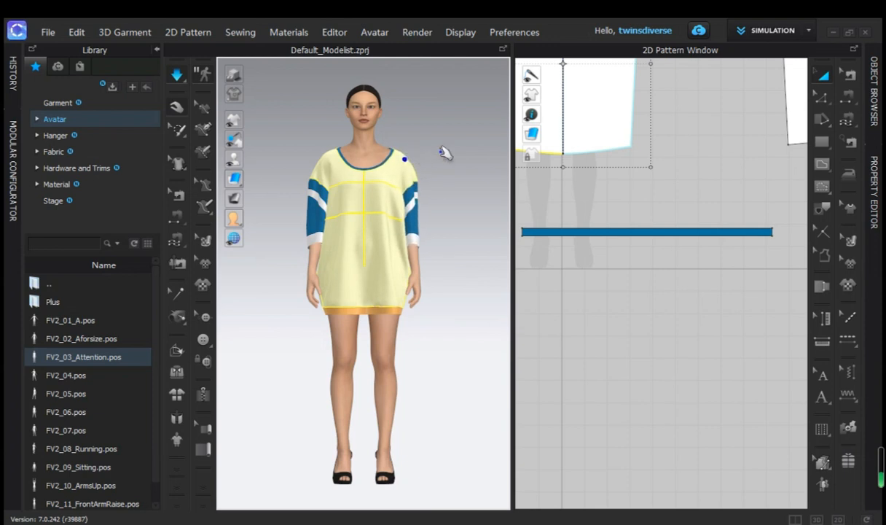
{"action": "left_click", "coordinate": [474, 178]}
Unstrengthen the hem band on the 3D garment and clear the selection.
{"action": "right_click_drag", "start_coordinate": [458, 278], "coordinate": [317, 289]}
{"action": "right_click_drag", "start_coordinate": [363, 294], "coordinate": [397, 277]}
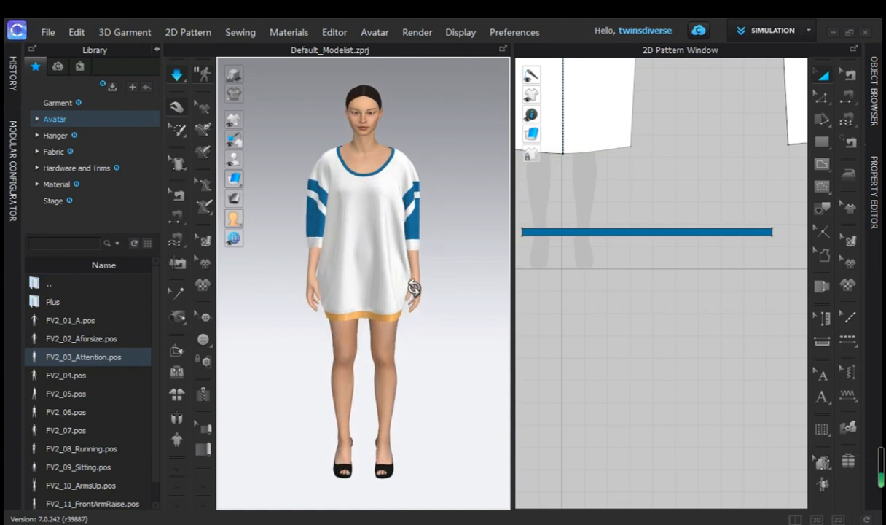
{"action": "left_click", "coordinate": [384, 320]}
{"action": "right_click", "coordinate": [384, 325]}
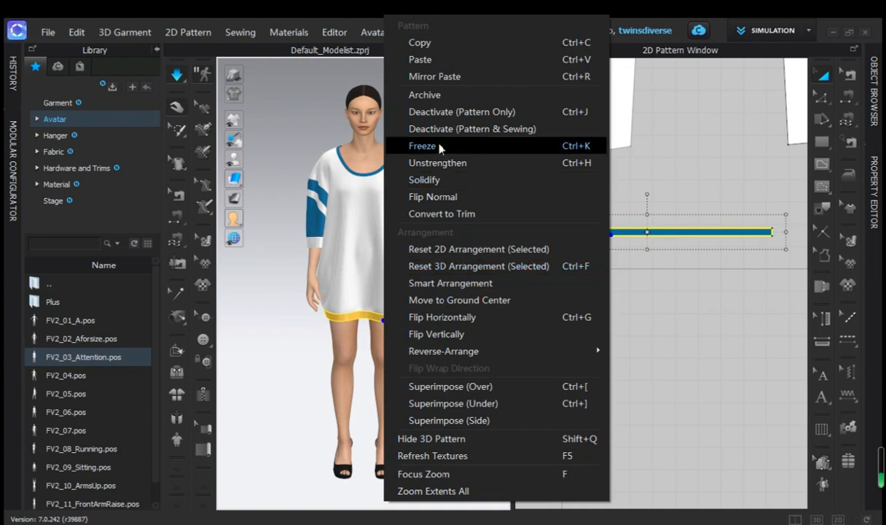
{"action": "left_click", "coordinate": [446, 162]}
{"action": "left_click", "coordinate": [433, 176]}
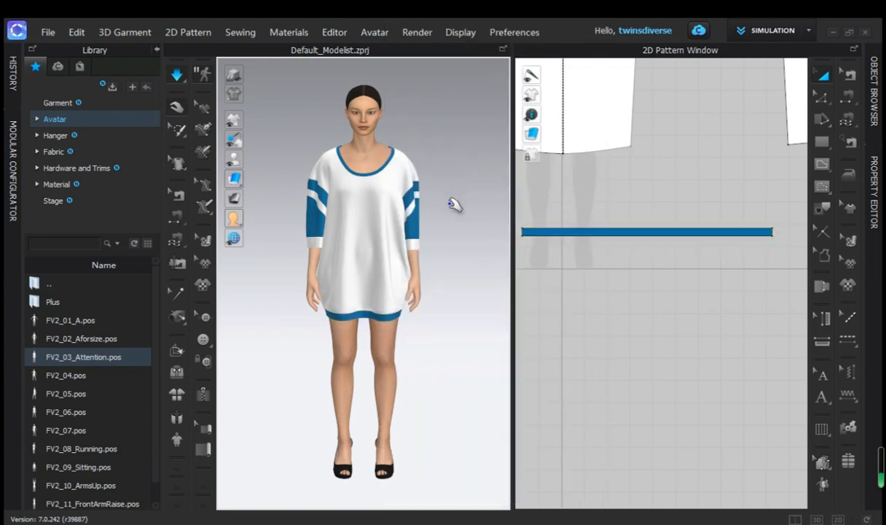
{"action": "scroll", "coordinate": [454, 198], "scroll_direction": "down", "scroll_amount": 3}
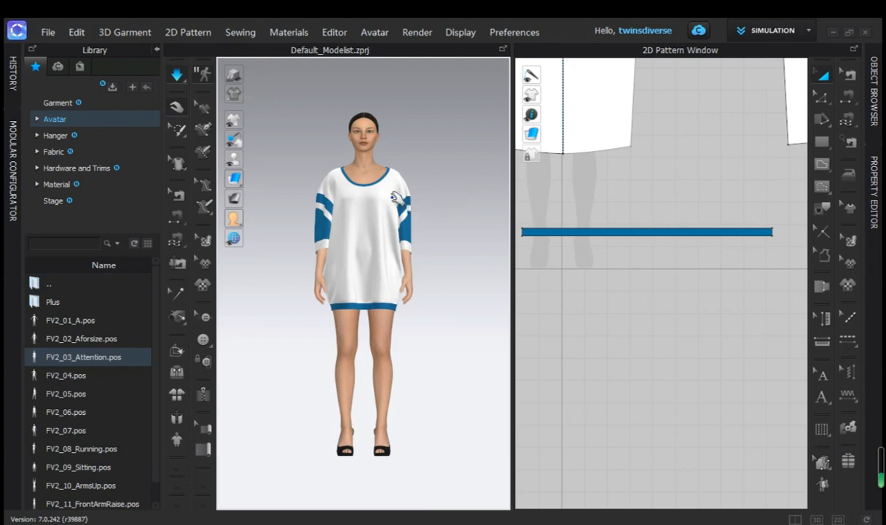
{"action": "left_click", "coordinate": [394, 173]}
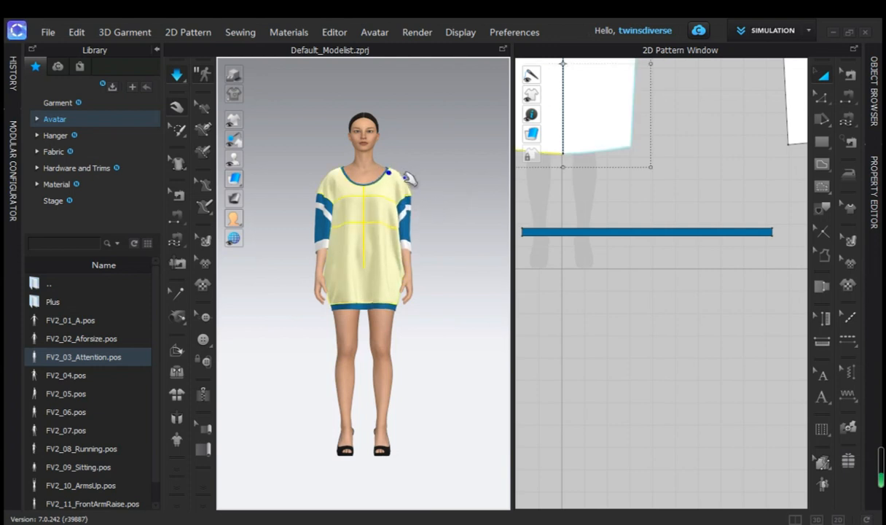
{"action": "left_click", "coordinate": [426, 173]}
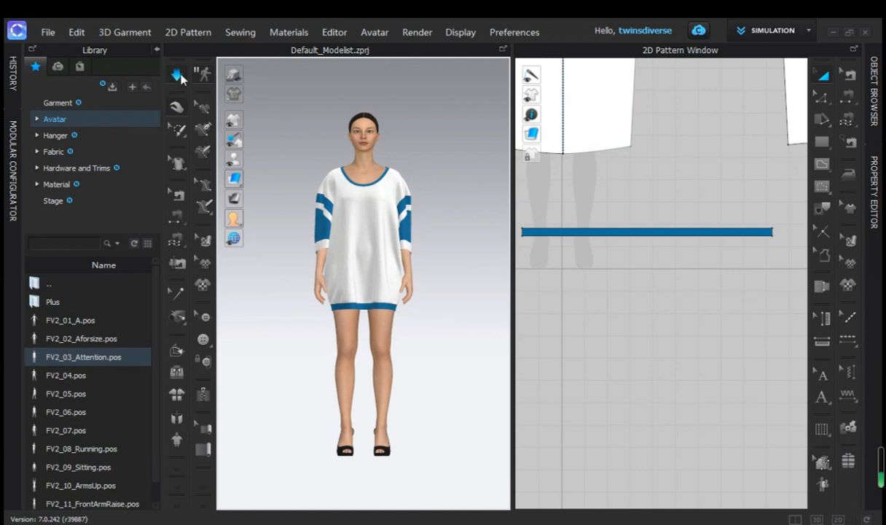
{"action": "right_click_drag", "start_coordinate": [340, 213], "coordinate": [274, 213]}
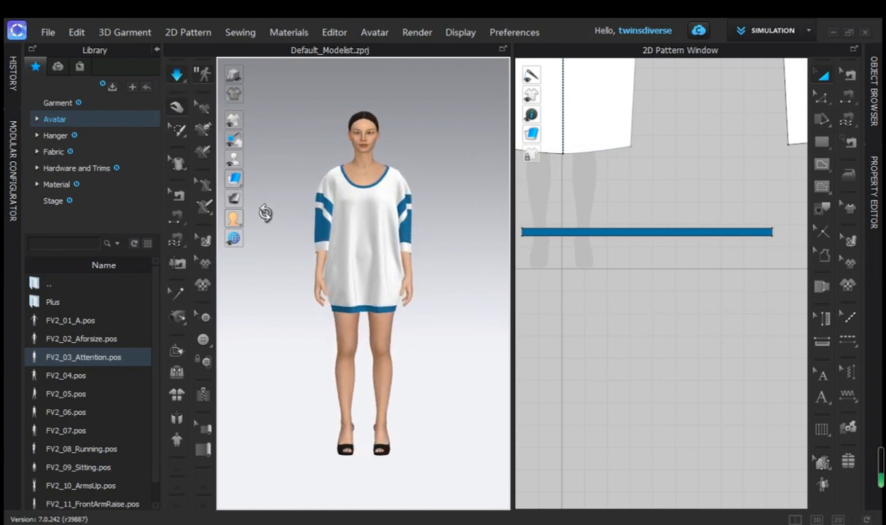
{"action": "scroll", "coordinate": [379, 222], "scroll_direction": "up", "scroll_amount": 2}
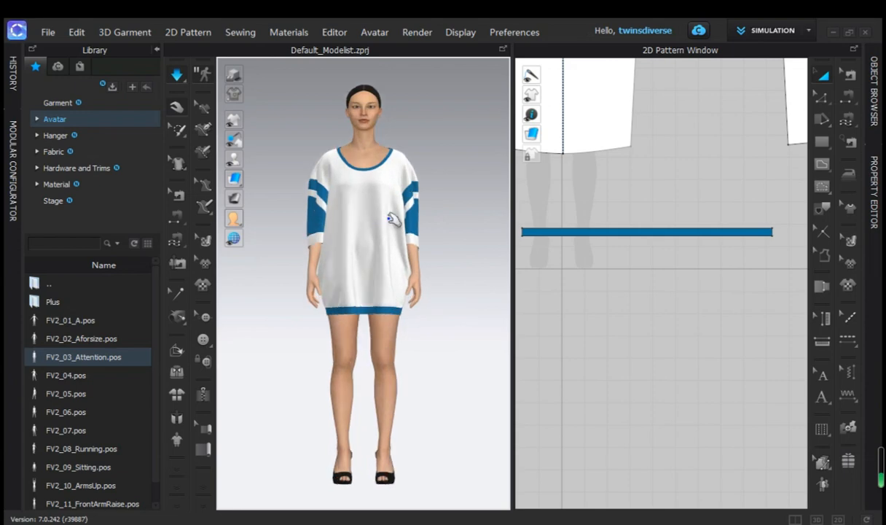